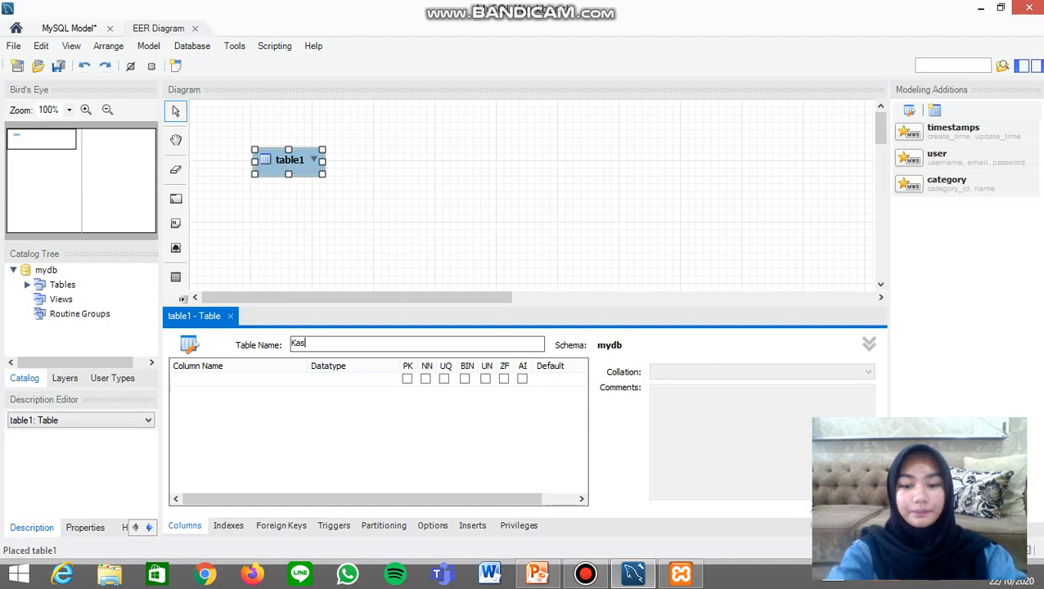
Step: Name the table Kasir and add two default columns, with only the first one as a not-null primary key
{"action": "key", "text": "Return"}
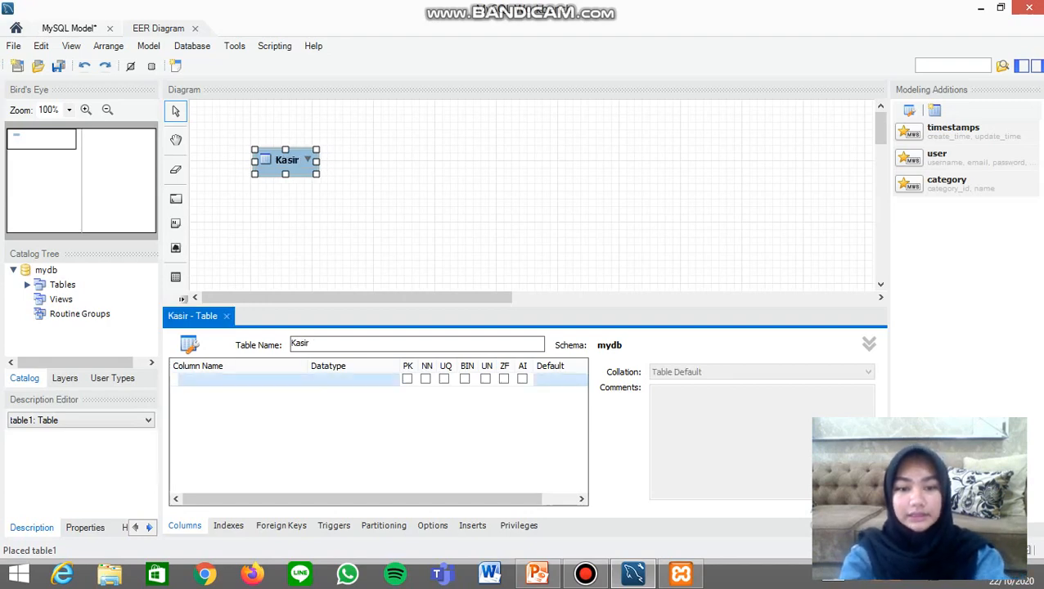
{"action": "double_click", "coordinate": [221, 380]}
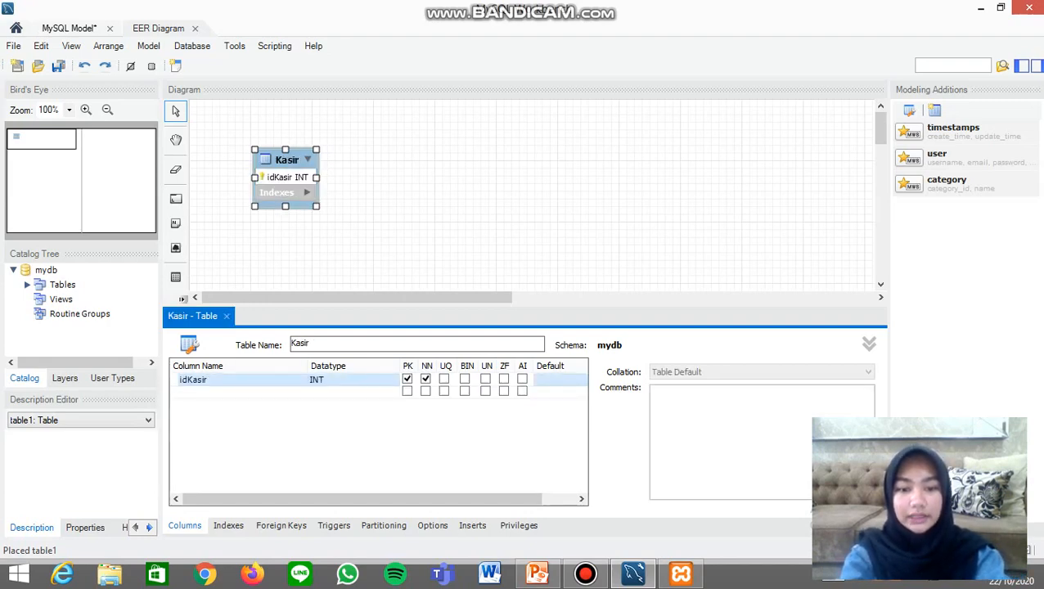
{"action": "left_click", "coordinate": [406, 391]}
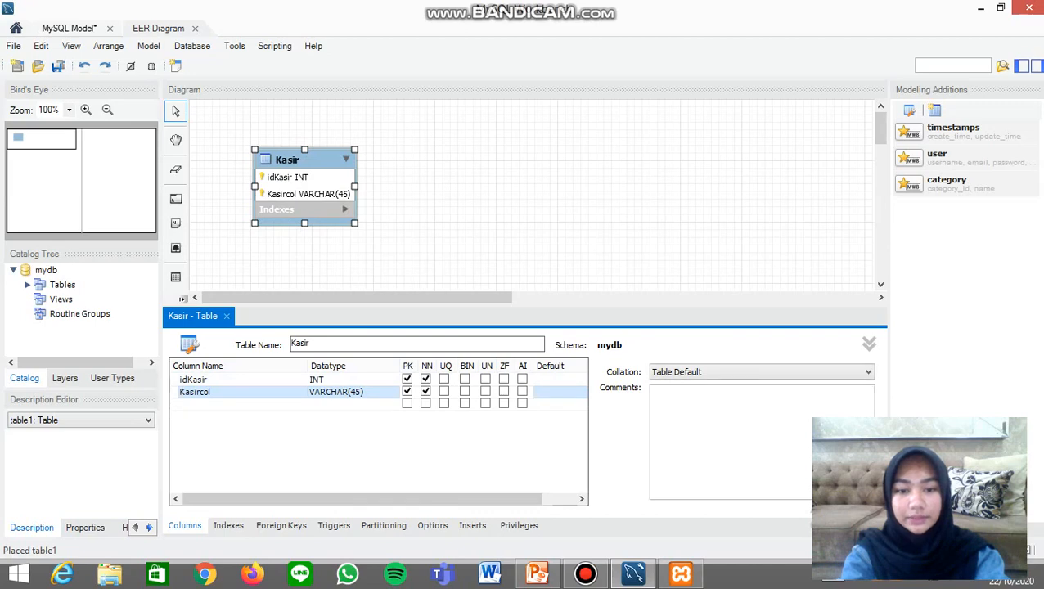
{"action": "left_click", "coordinate": [407, 391]}
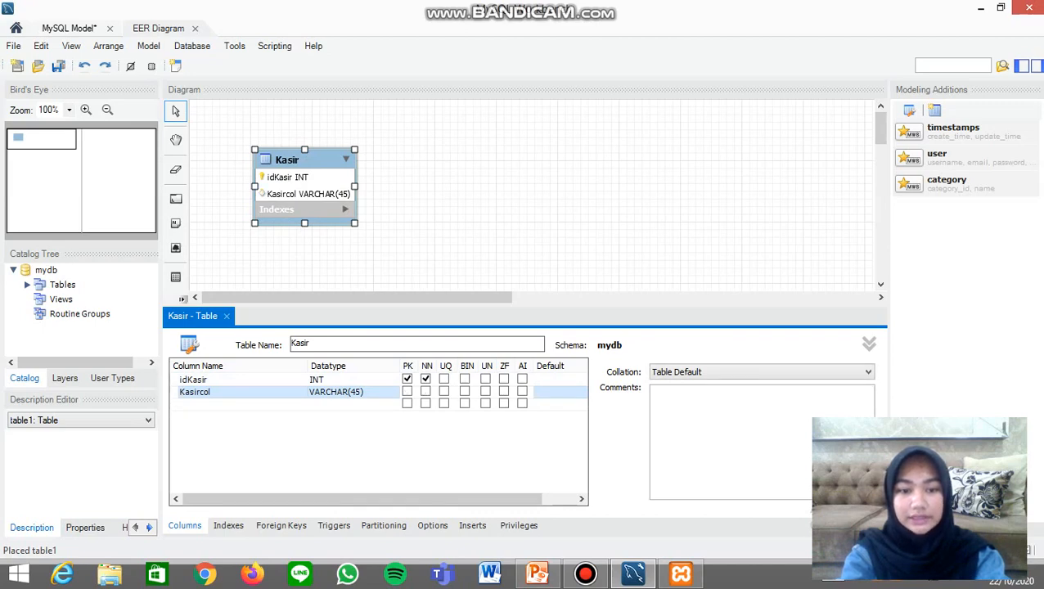
Step: Rename the primary-key column of the Kasir table to "nama kasir"
{"action": "double_click", "coordinate": [204, 379]}
{"action": "key", "text": "BackSpace"}
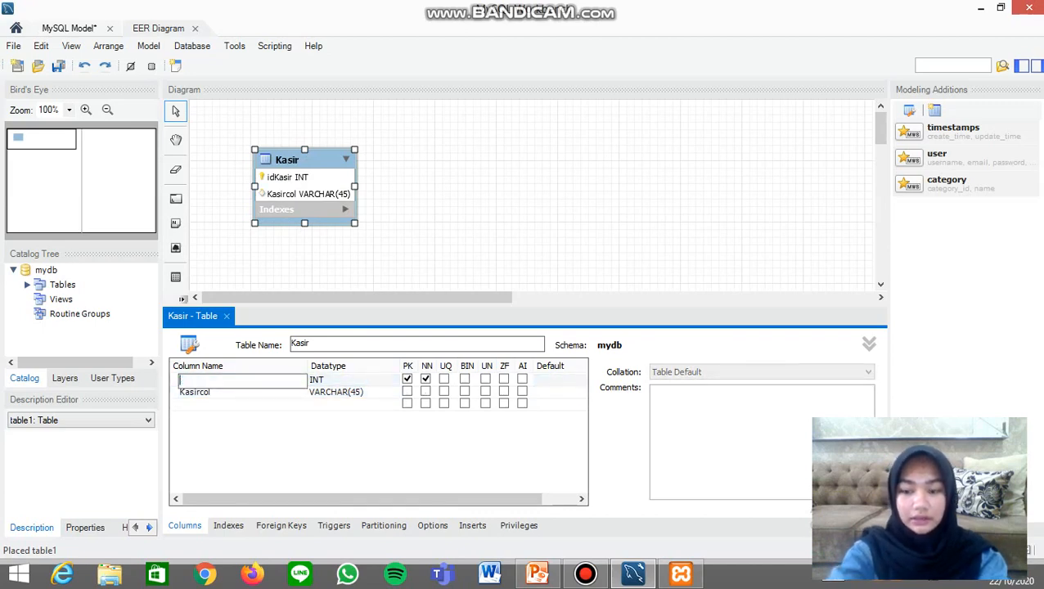
{"action": "type", "text": "N"}
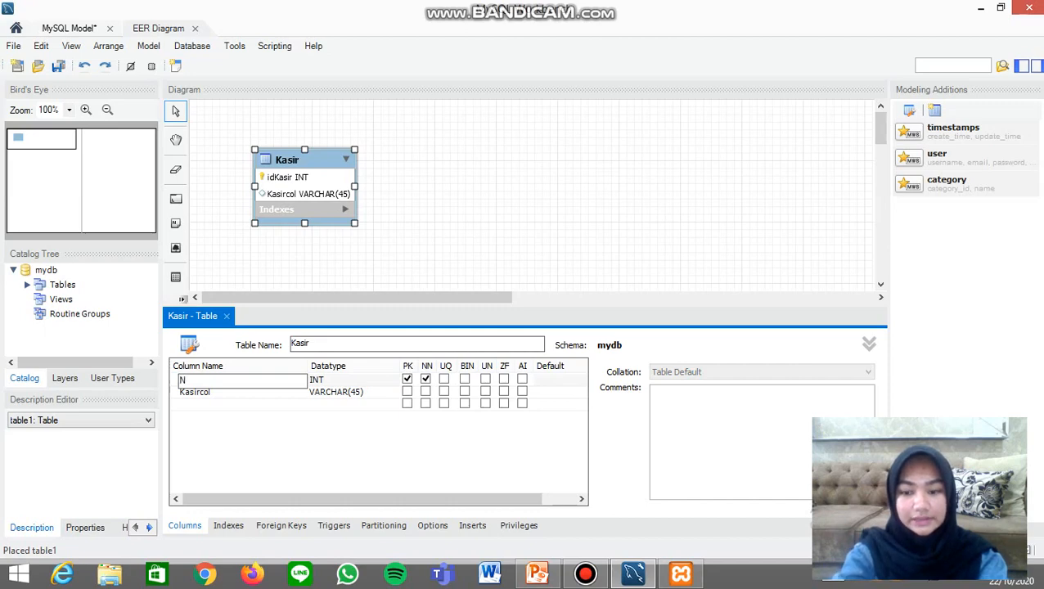
{"action": "key", "text": "BackSpace"}
{"action": "type", "text": "nama ka"}
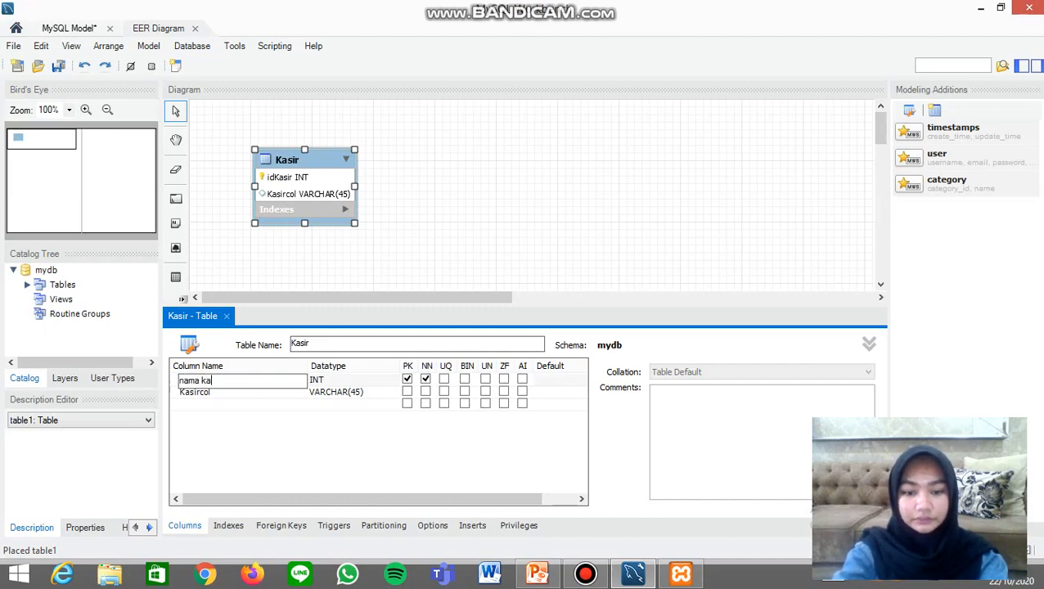
{"action": "type", "text": "sir"}
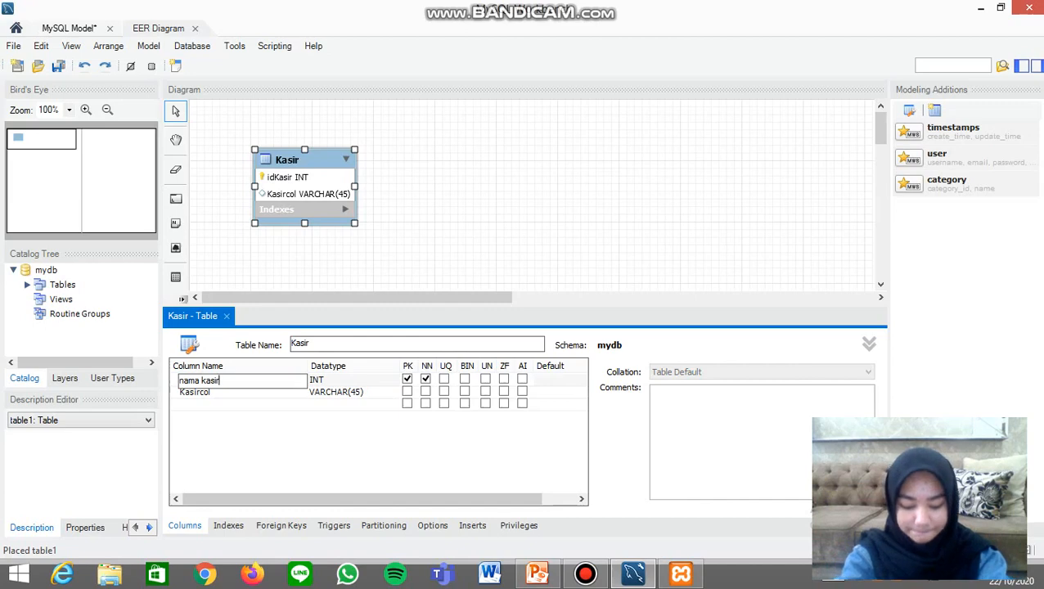
Step: Rename the second column of the Kasir table to "alamat kasir"
{"action": "double_click", "coordinate": [196, 393]}
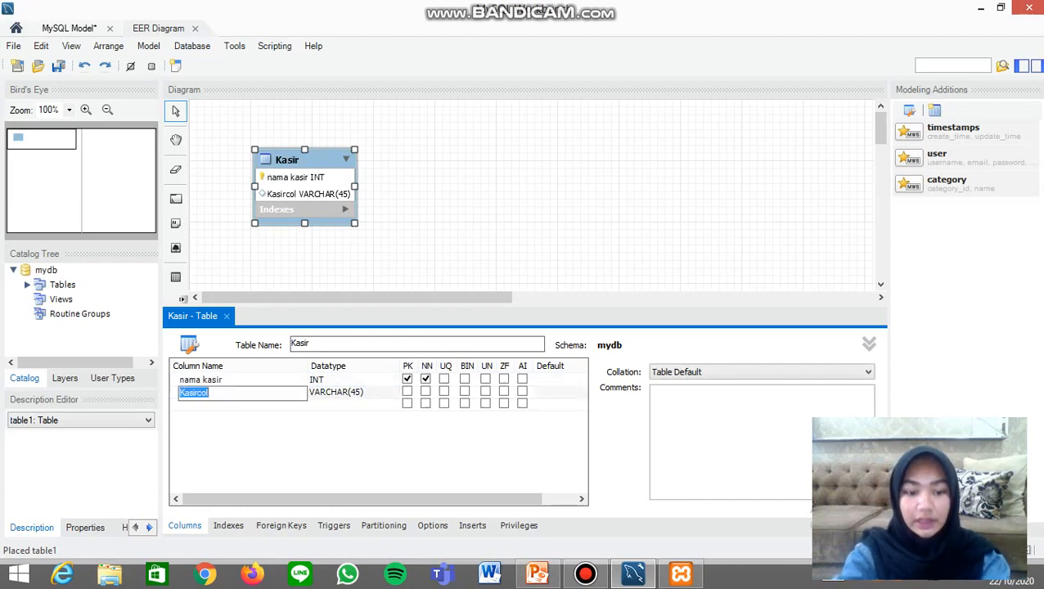
{"action": "type", "text": "alamat kasir"}
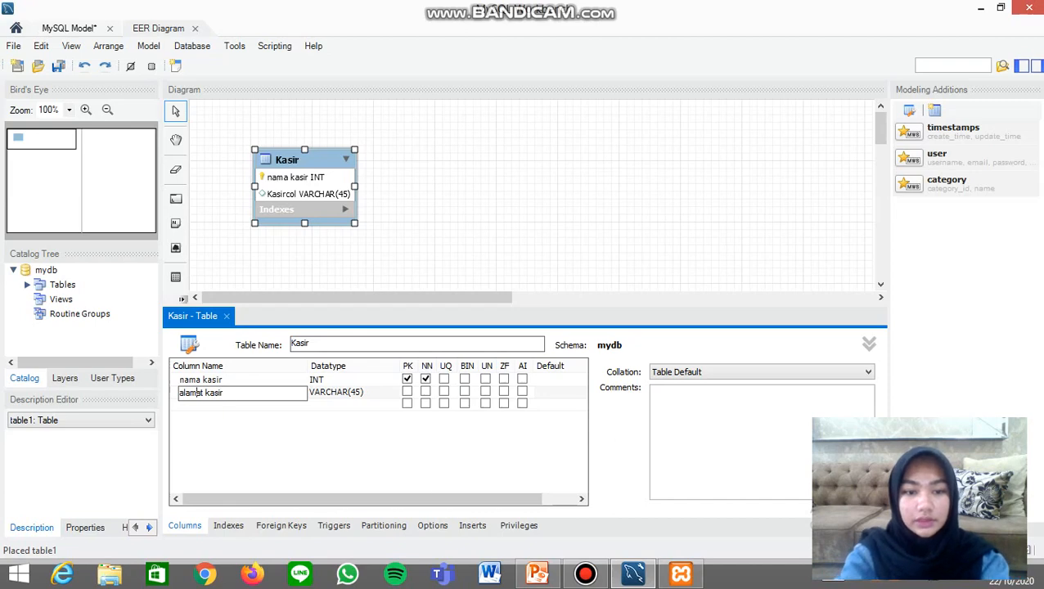
{"action": "key", "text": "Return"}
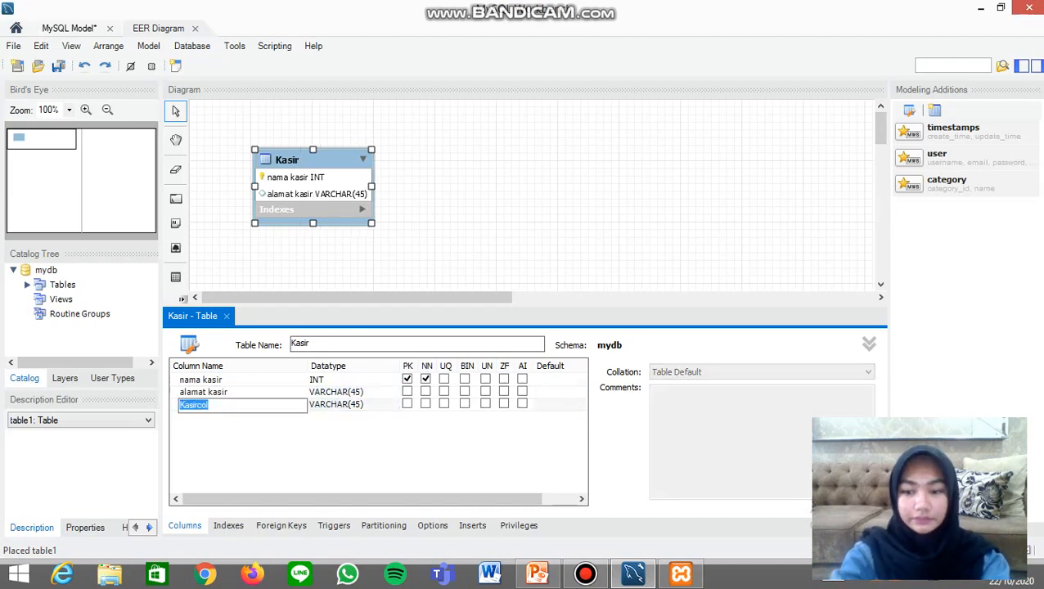
Step: Name the third column of the Kasir table "no.telp kasir", keeping its default data type
{"action": "key", "text": "BackSpace"}
{"action": "type", "text": "no "}
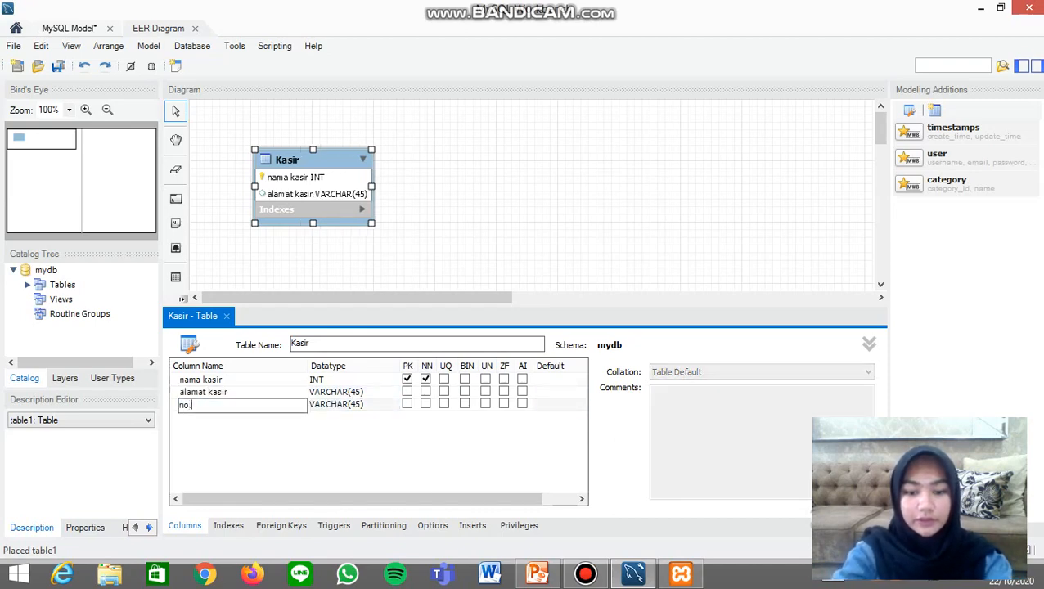
{"action": "type", "text": "telp k"}
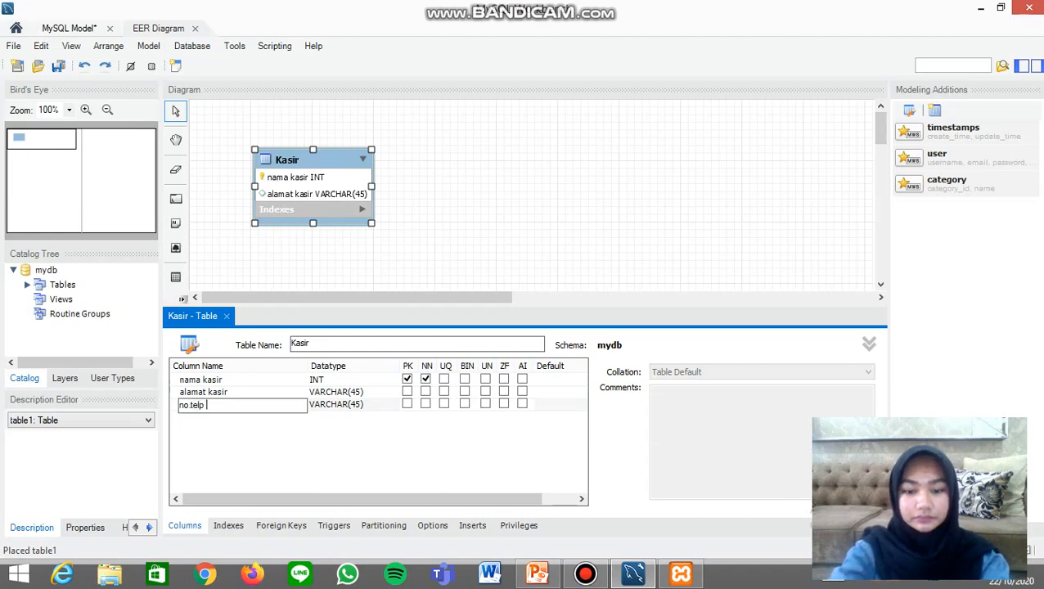
{"action": "type", "text": "asir"}
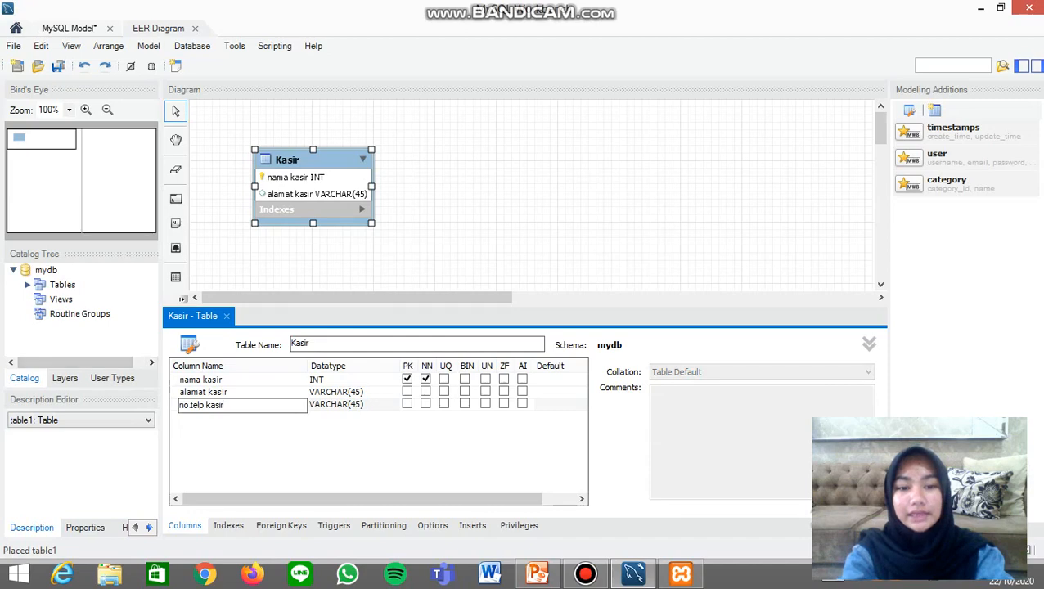
{"action": "key", "text": "Return"}
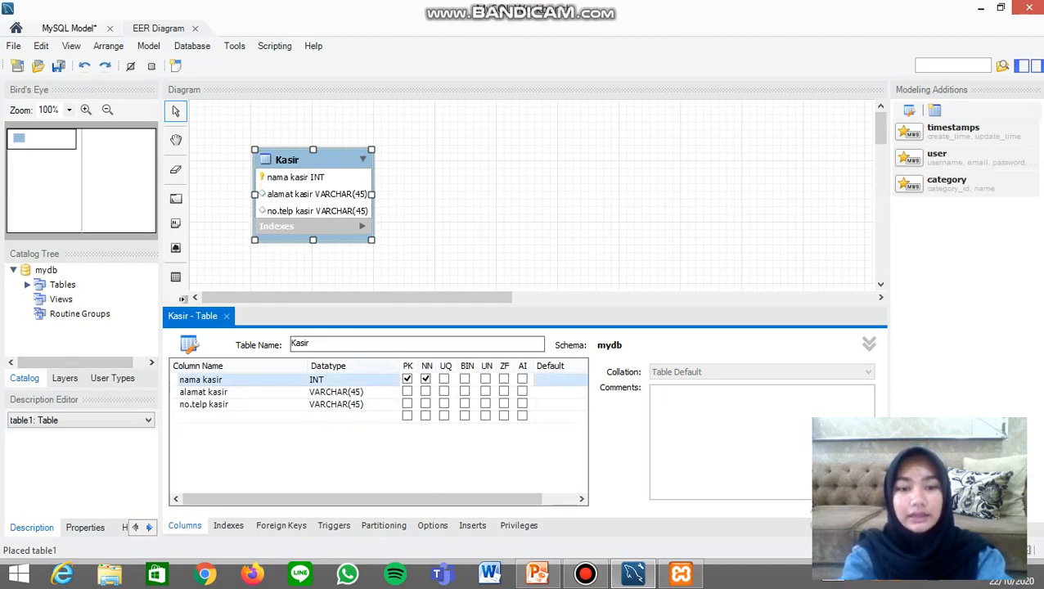
Step: Set the data type of the "nama kasir" column to VARCHAR(20)
{"action": "left_click", "coordinate": [351, 381]}
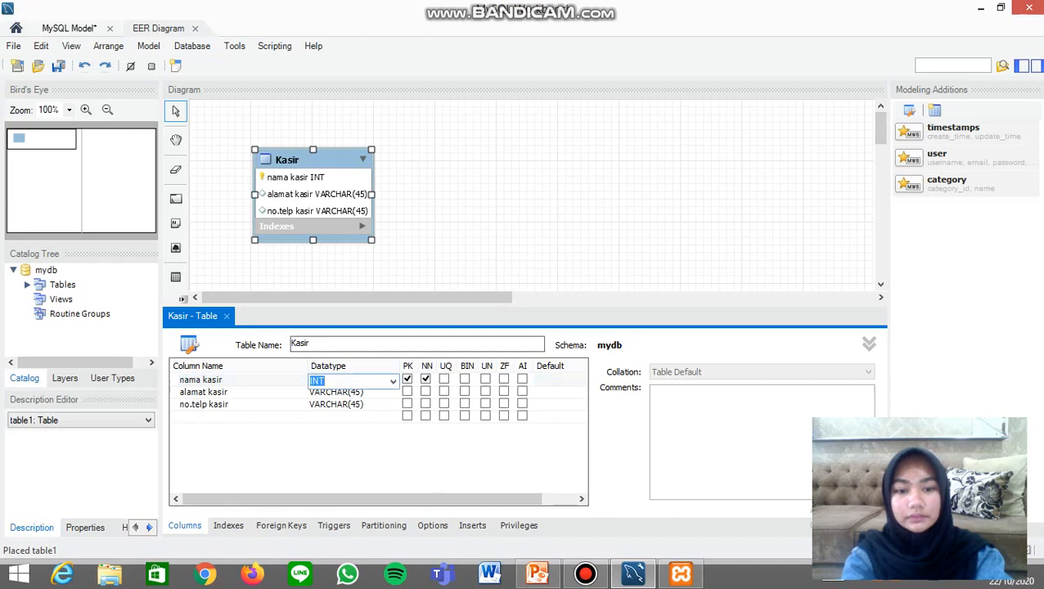
{"action": "left_click", "coordinate": [393, 381]}
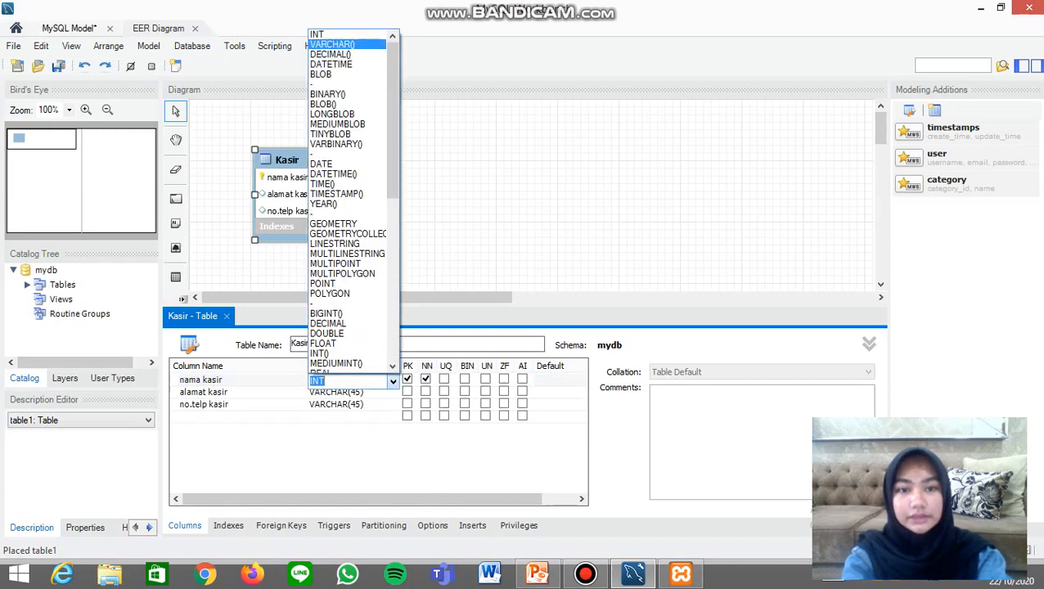
{"action": "key", "text": "Return"}
{"action": "type", "text": "20"}
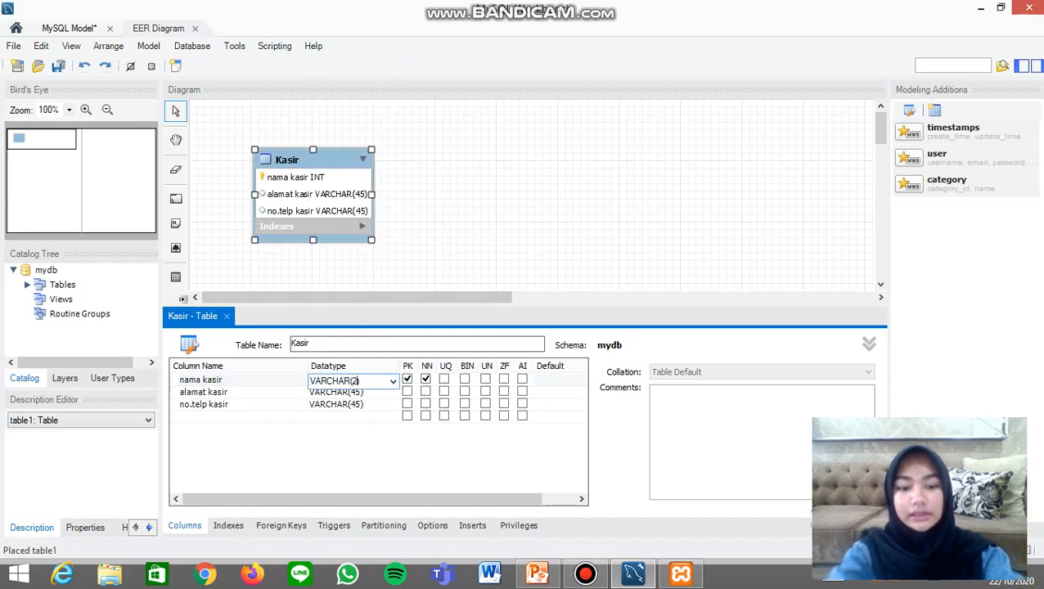
{"action": "left_click", "coordinate": [434, 213]}
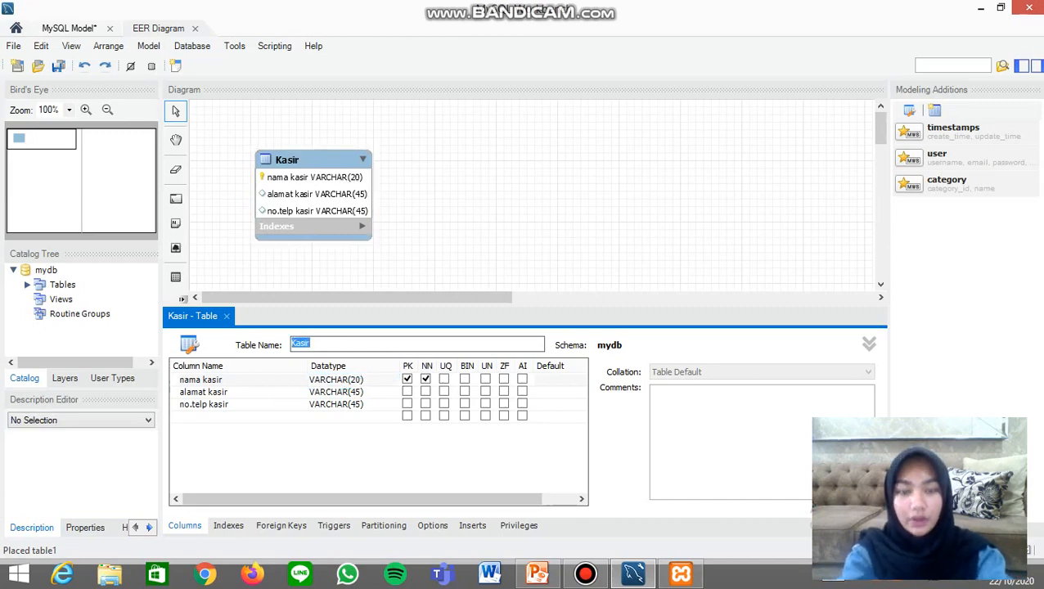
Step: Shift the Kasir table slightly up and left in the diagram, and place a new table named Customer well to its right
{"action": "left_click_drag", "start_coordinate": [315, 160], "coordinate": [301, 153]}
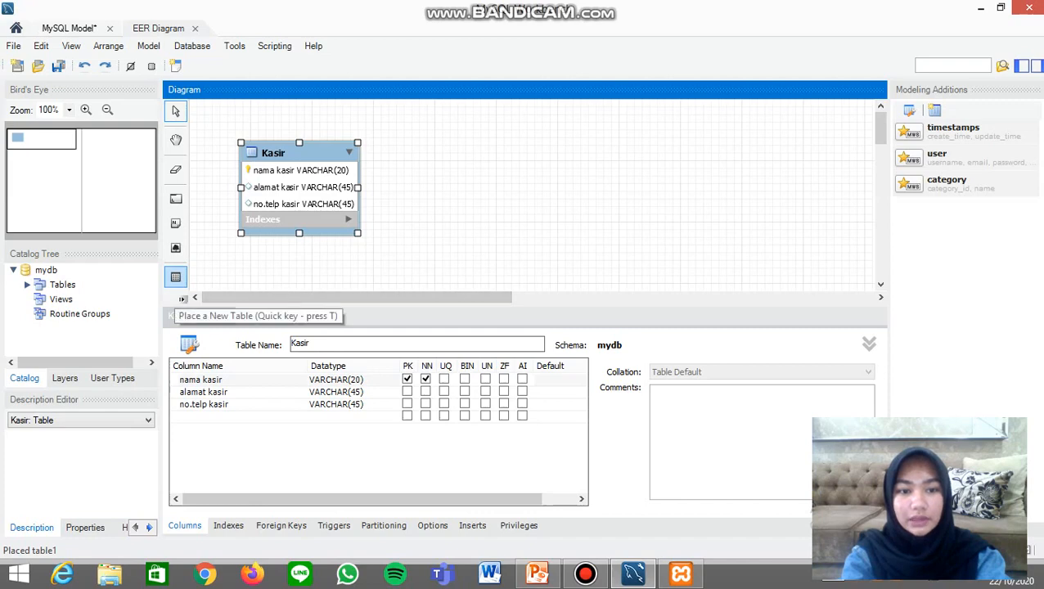
{"action": "left_click", "coordinate": [175, 277]}
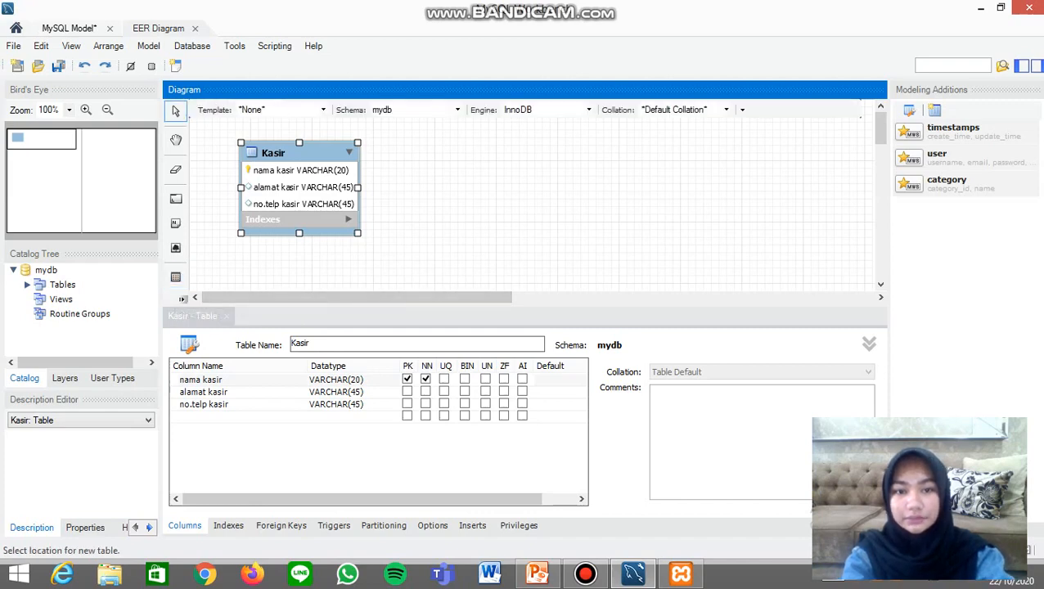
{"action": "left_click", "coordinate": [679, 147]}
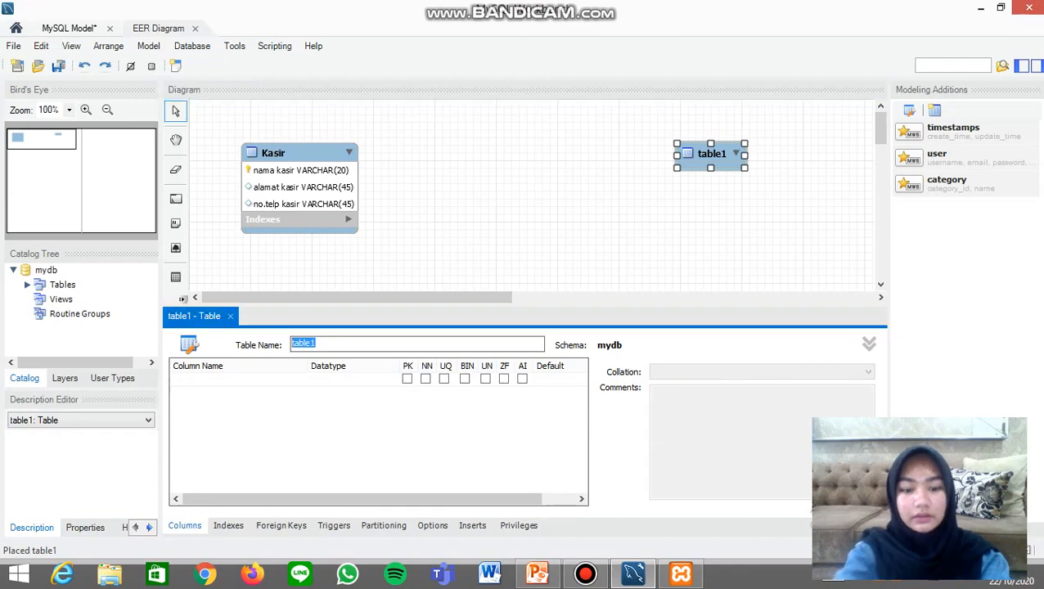
{"action": "type", "text": "Custo"}
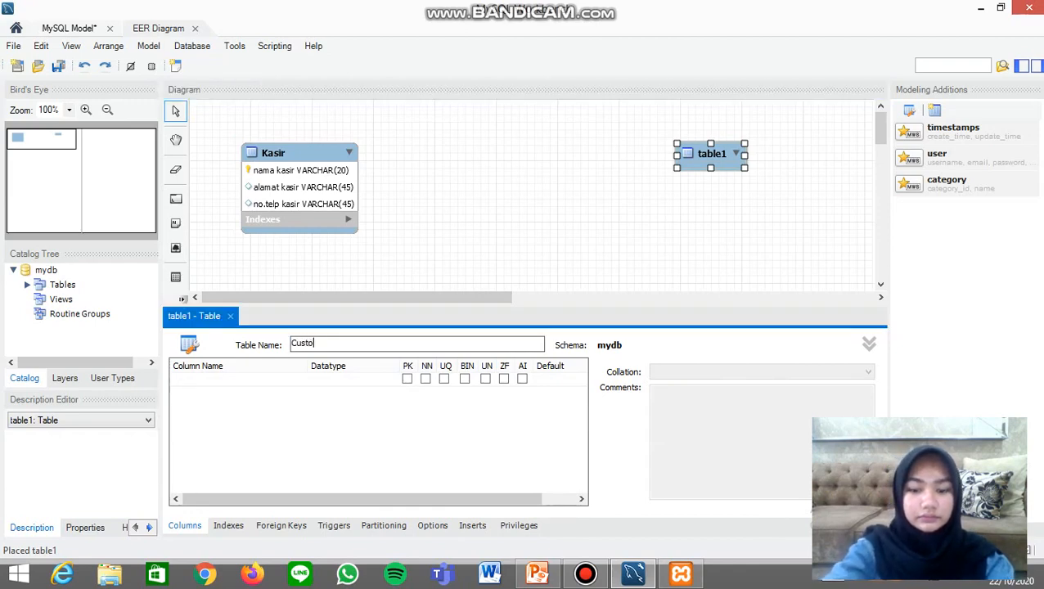
{"action": "type", "text": "mer"}
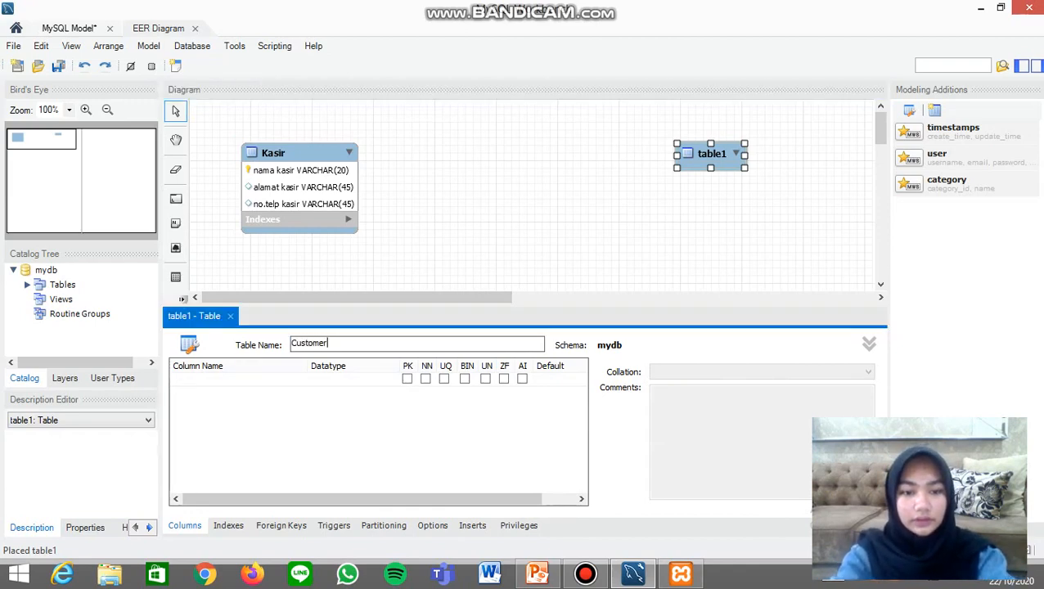
{"action": "key", "text": "Return"}
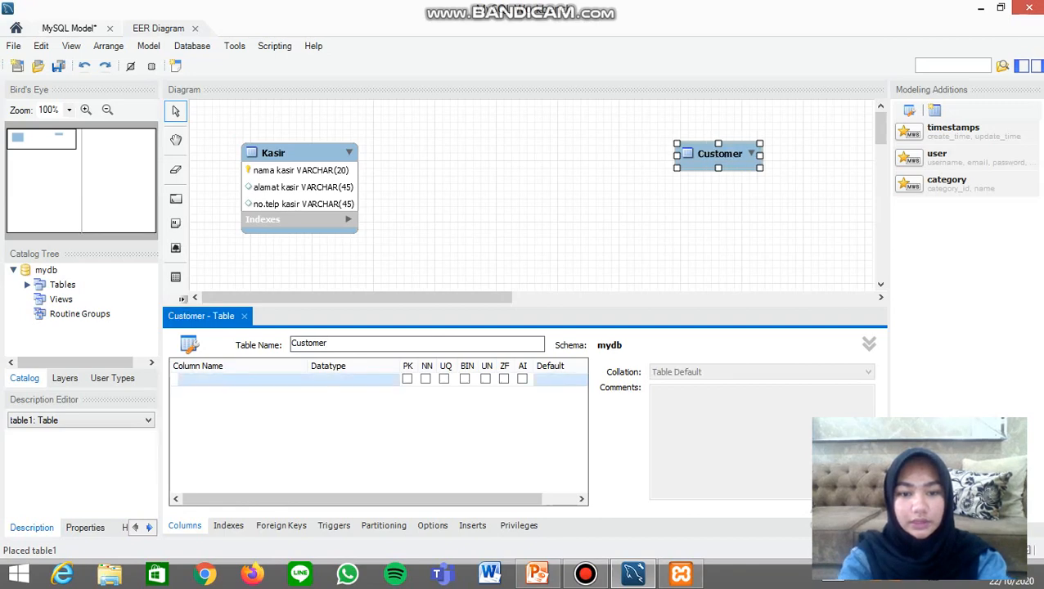
Step: Add two default columns to the Customer table, with only the first one as a not-null primary key
{"action": "double_click", "coordinate": [227, 380]}
{"action": "left_click", "coordinate": [407, 391]}
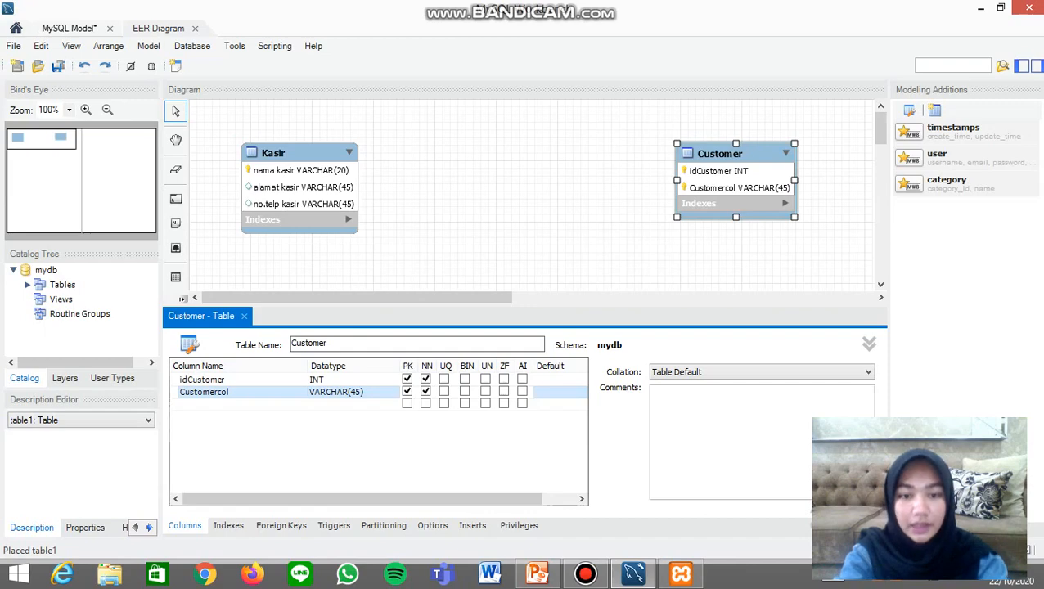
{"action": "left_click", "coordinate": [406, 392]}
{"action": "left_click", "coordinate": [425, 391]}
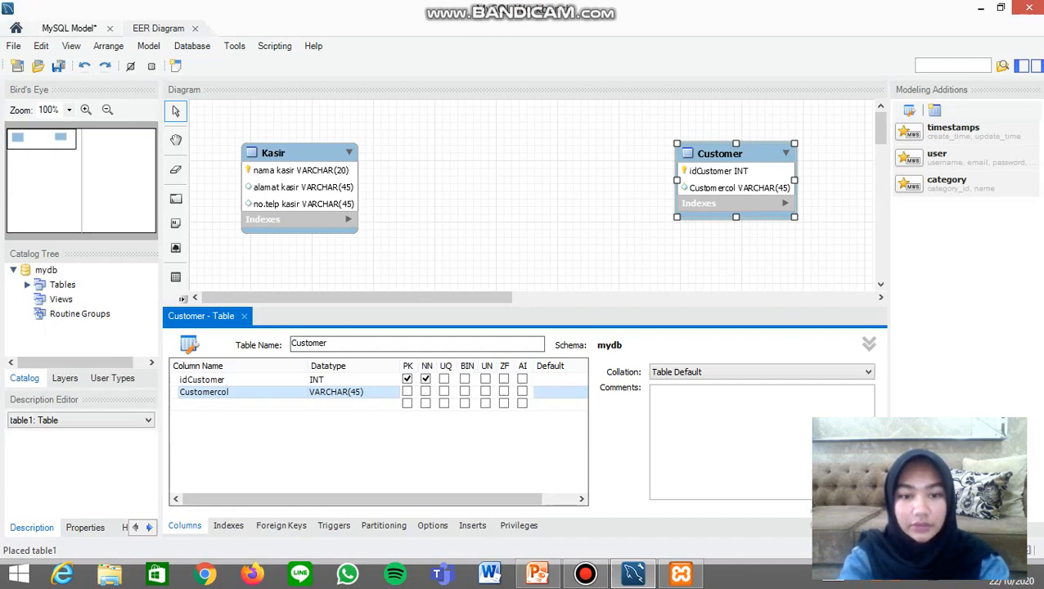
Step: Rename the primary-key column of the Customer table to "nama customer"
{"action": "left_click", "coordinate": [202, 380]}
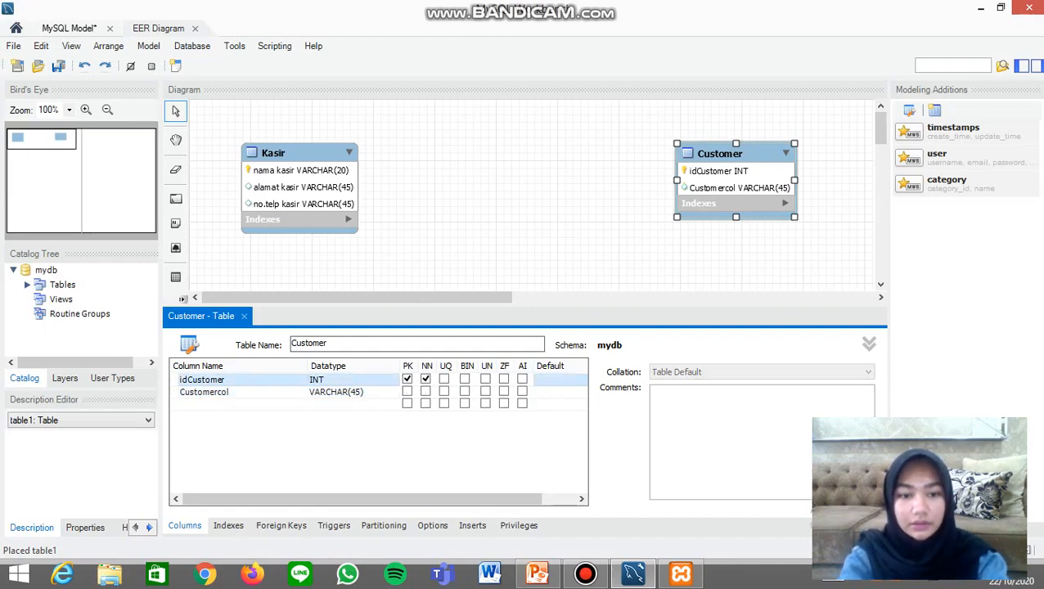
{"action": "double_click", "coordinate": [202, 379]}
{"action": "key", "text": "BackSpace"}
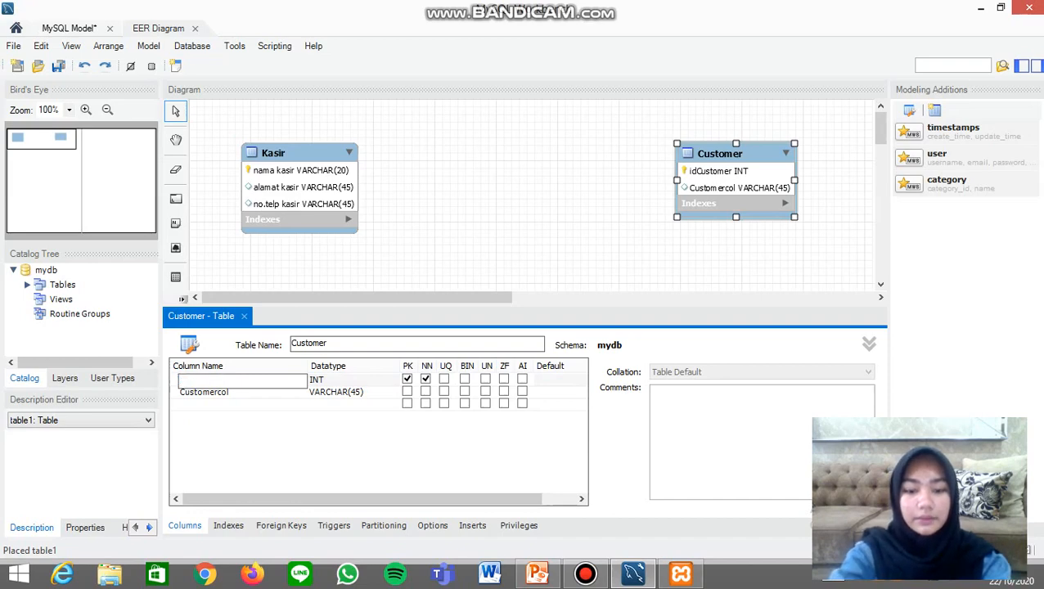
{"action": "type", "text": "Na"}
{"action": "key", "text": "BackSpace"}
{"action": "key", "text": "BackSpace"}
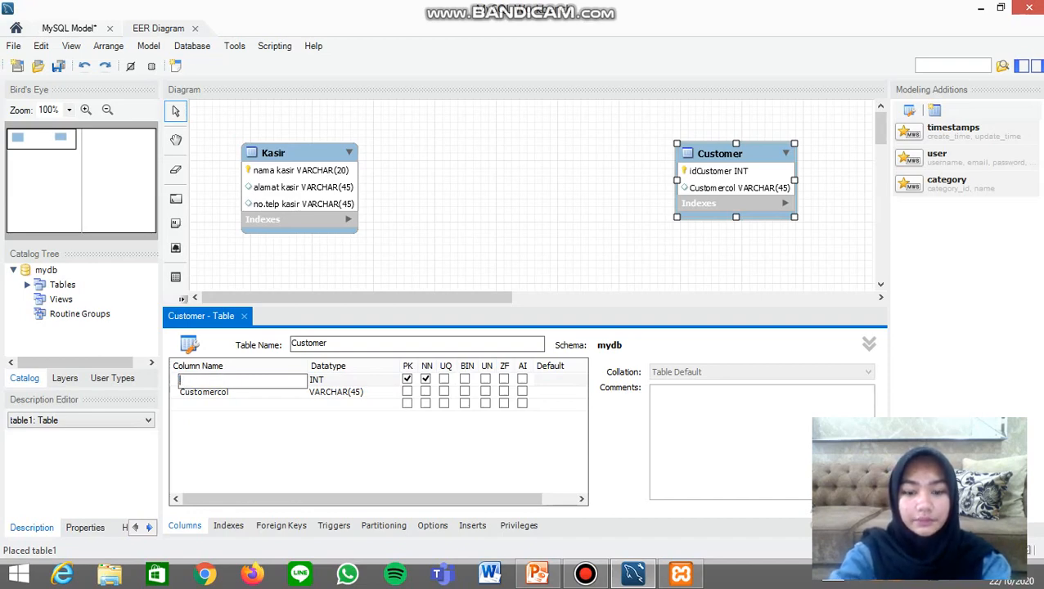
{"action": "type", "text": "nama cus"}
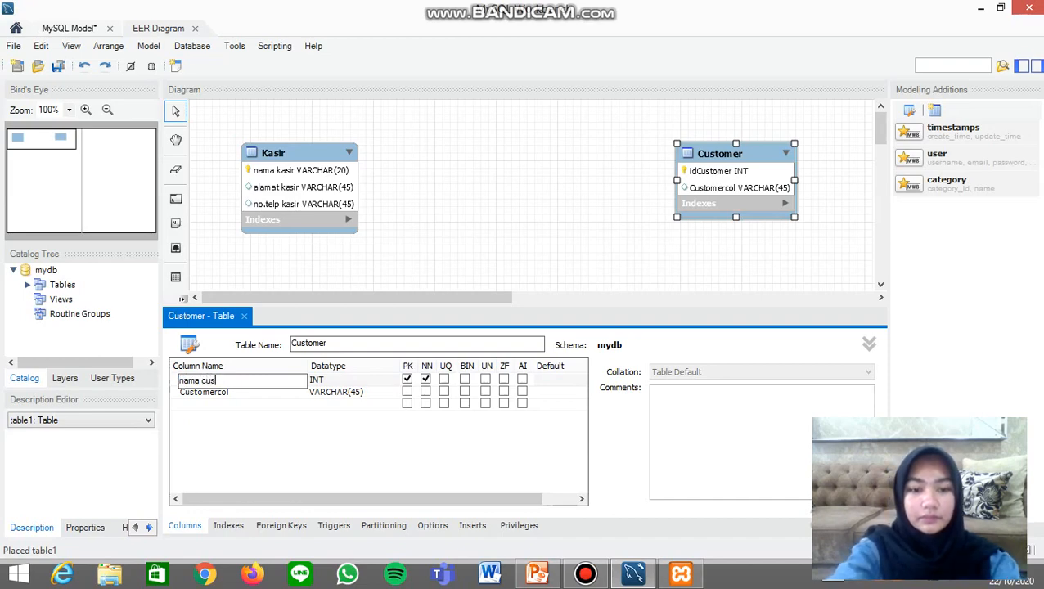
{"action": "type", "text": "tomer"}
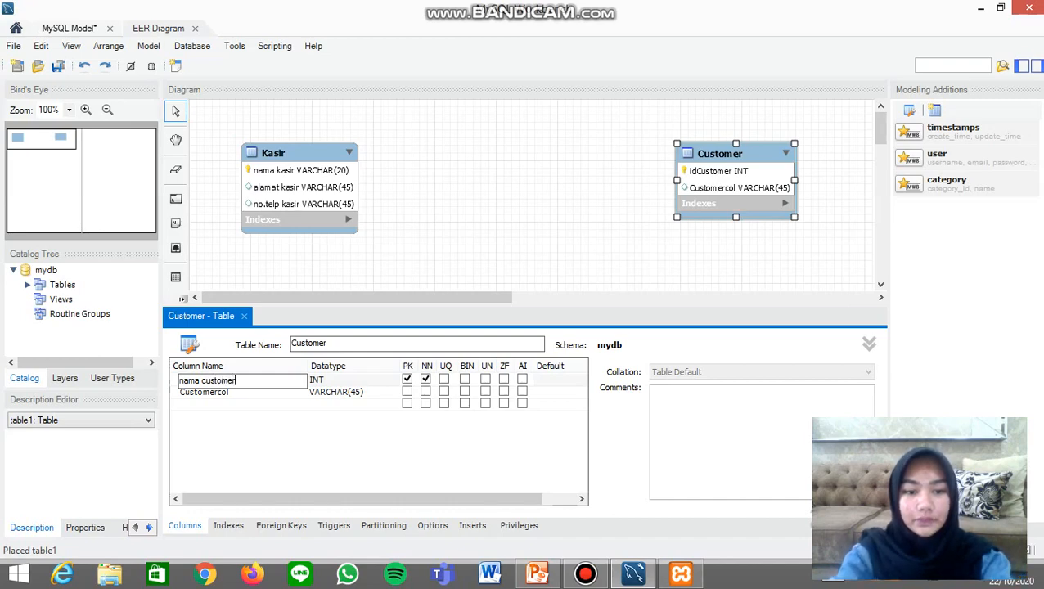
{"action": "key", "text": "Return"}
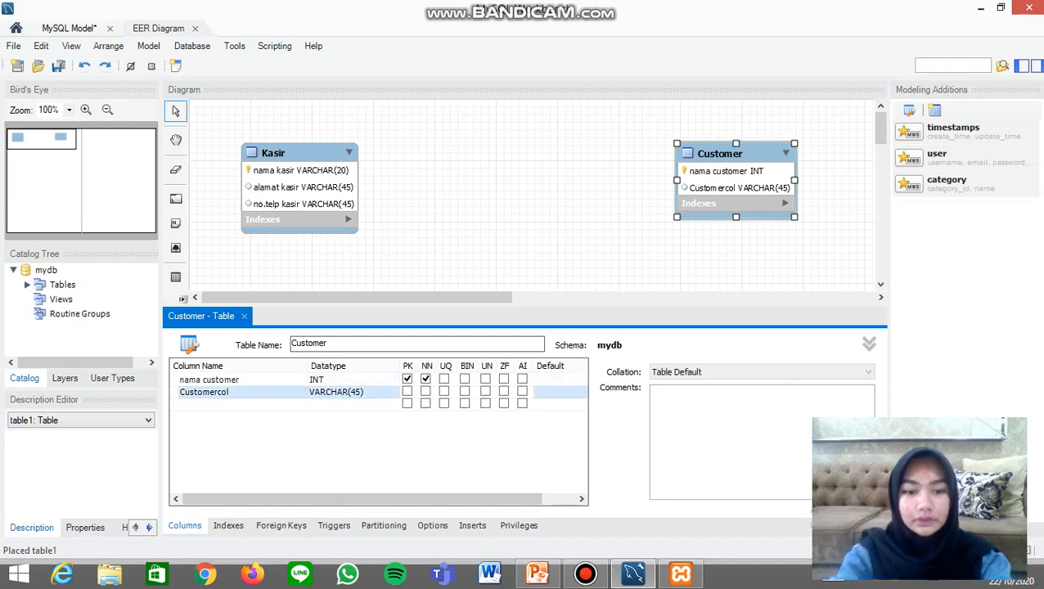
Step: Rename the second column of the Customer table to "alamat customer"
{"action": "key", "text": "BackSpace"}
{"action": "type", "text": "ala"}
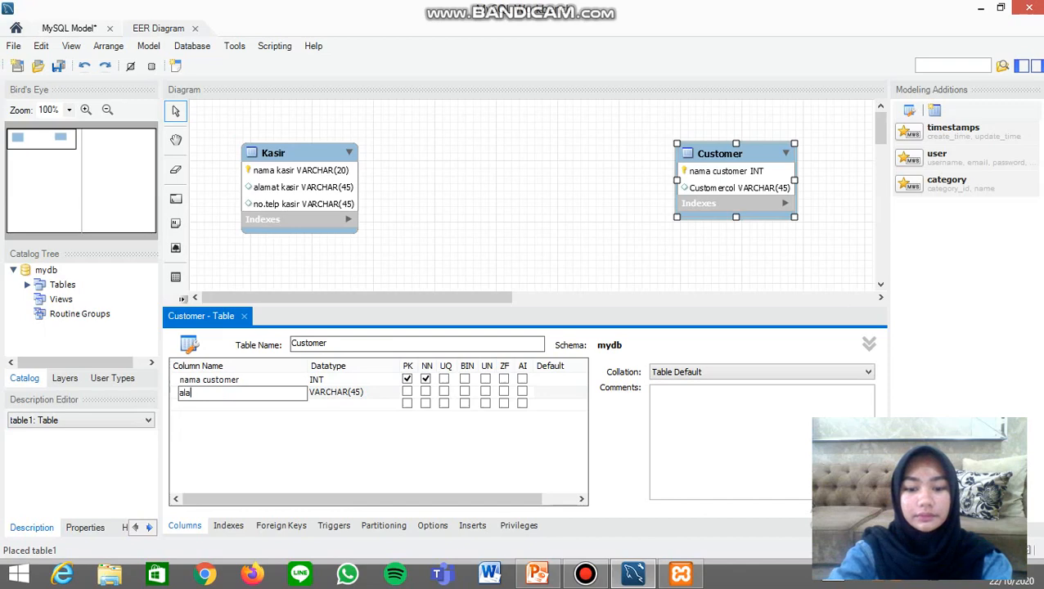
{"action": "type", "text": "mat cus"}
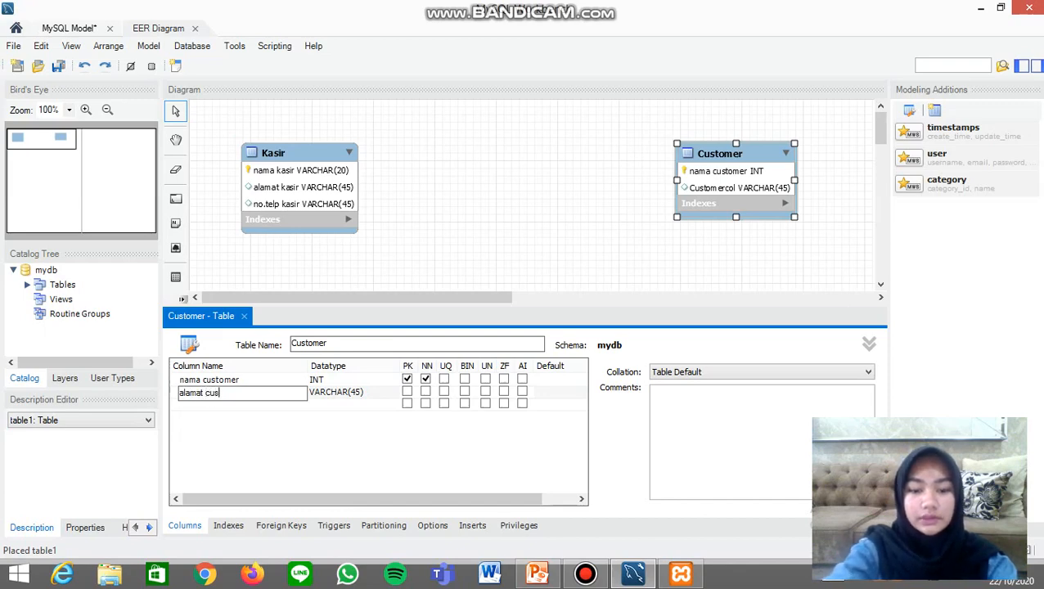
{"action": "type", "text": "tomer"}
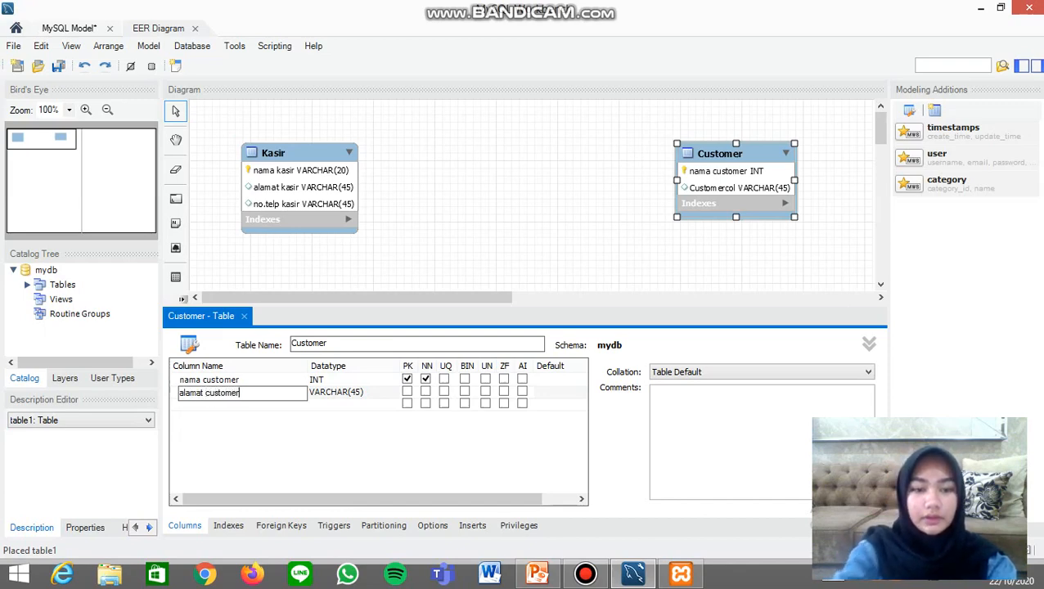
{"action": "key", "text": "Return"}
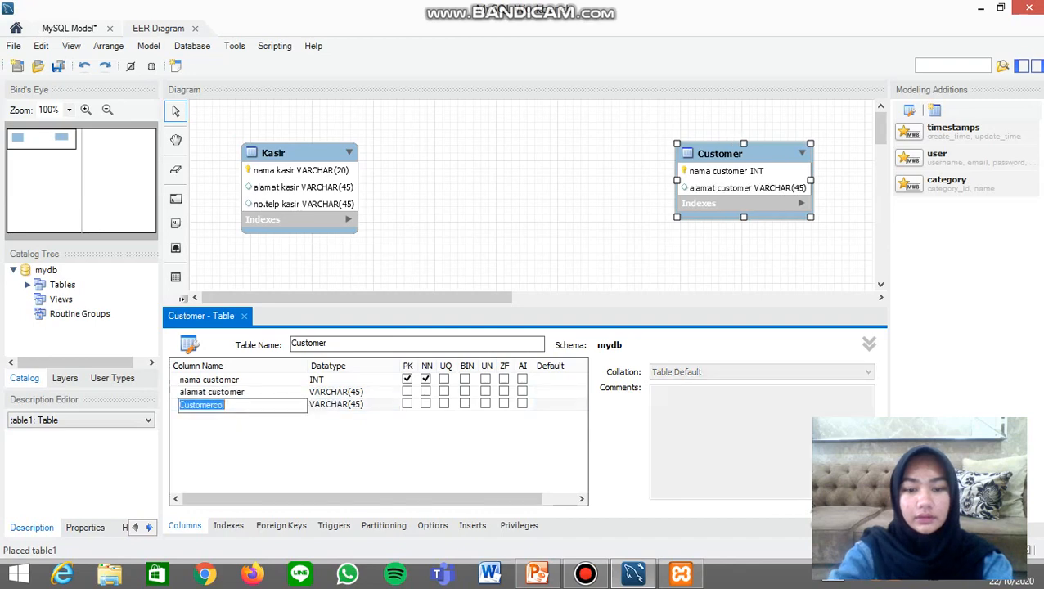
Step: Add a third column named "kartu member" to the Customer table
{"action": "type", "text": "kartu m"}
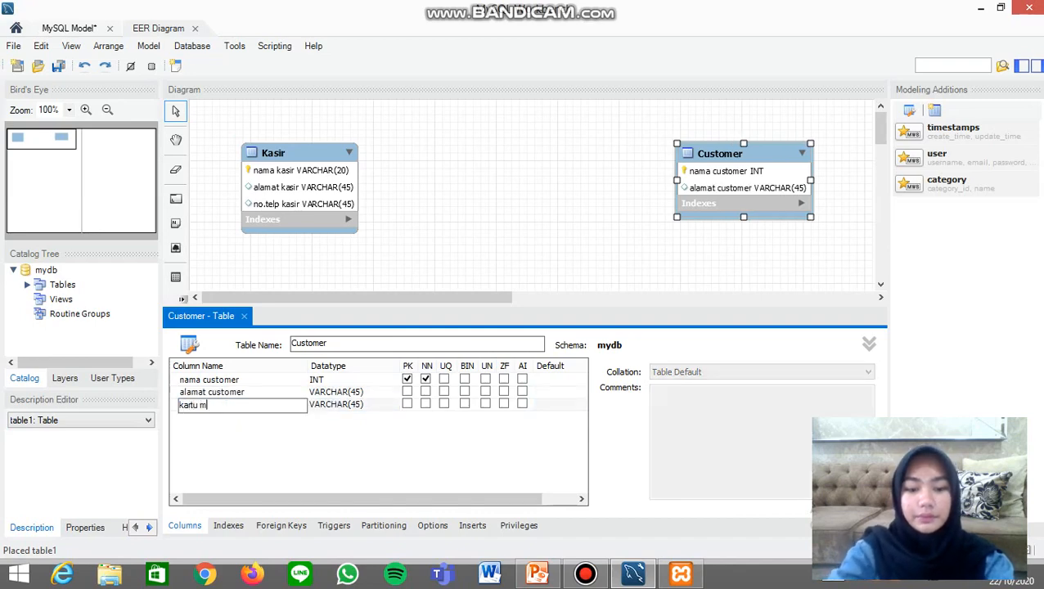
{"action": "type", "text": "embe"}
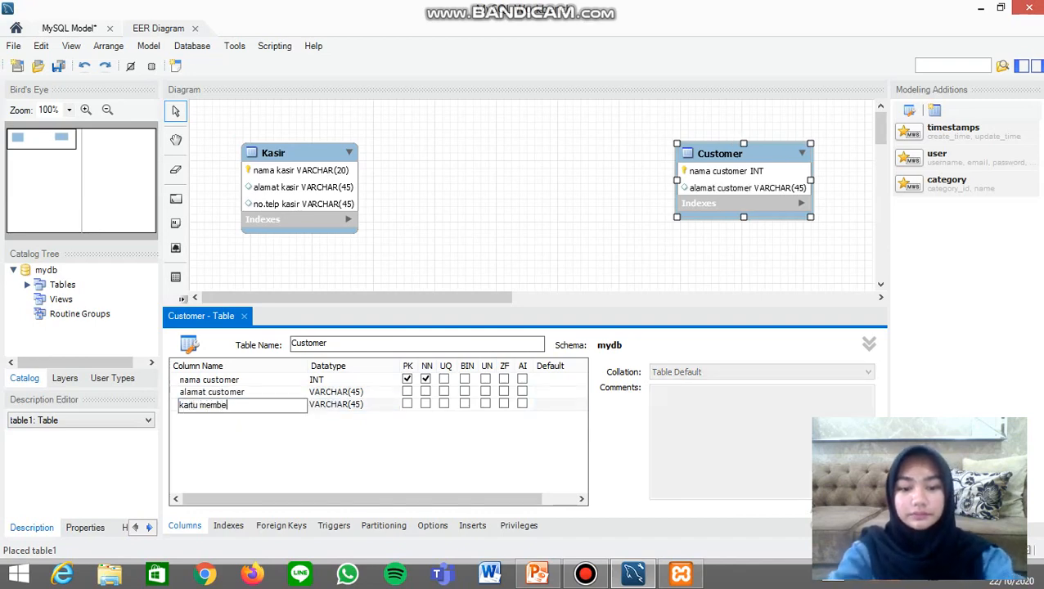
{"action": "type", "text": "r"}
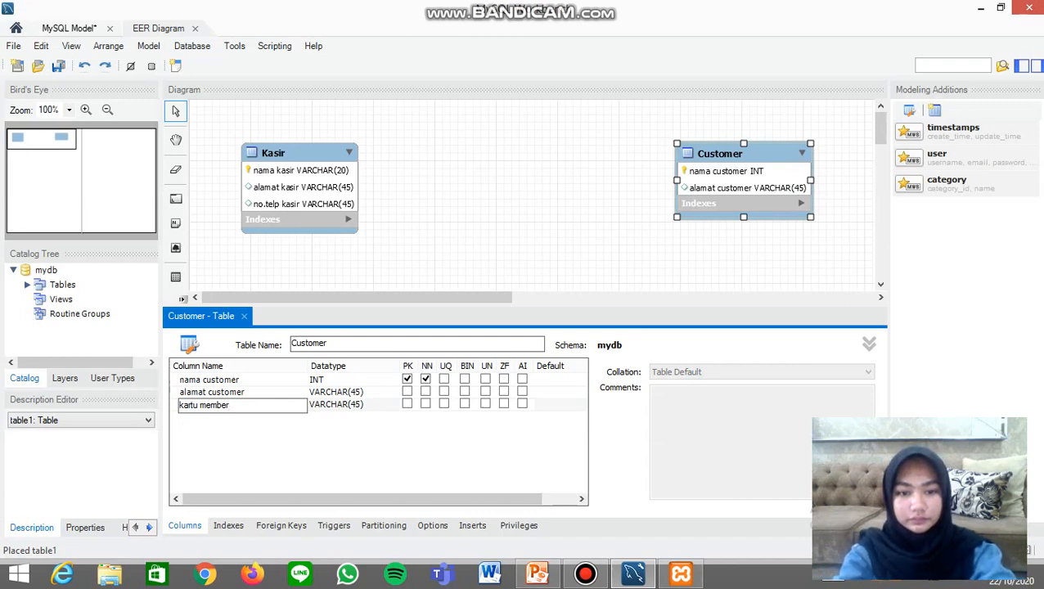
Step: Set the data type of the "nama customer" column to VARCHAR(20) and nudge the Customer table slightly up in the diagram
{"action": "double_click", "coordinate": [350, 380]}
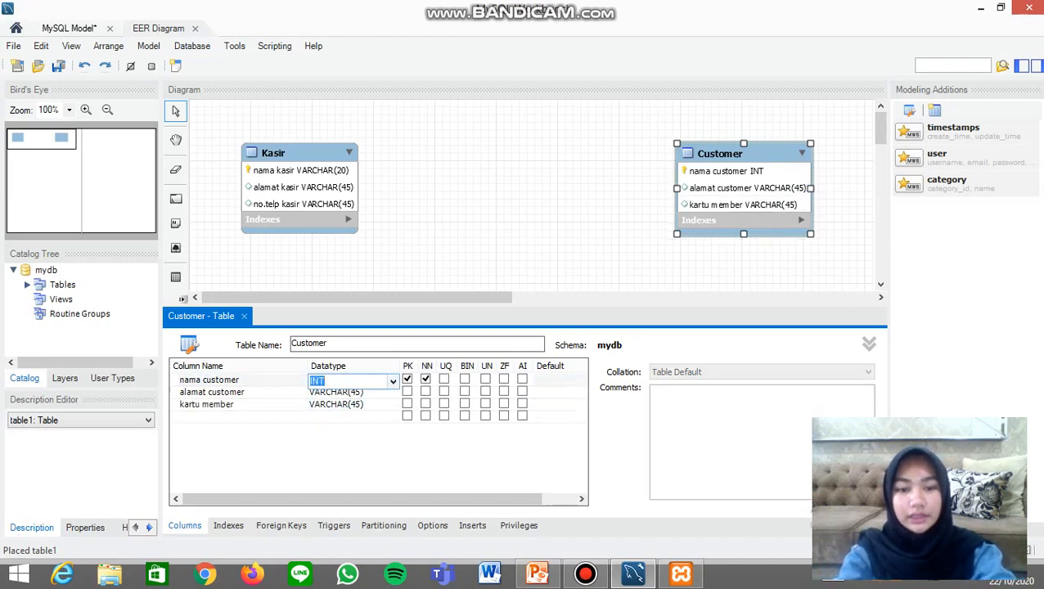
{"action": "left_click", "coordinate": [393, 380]}
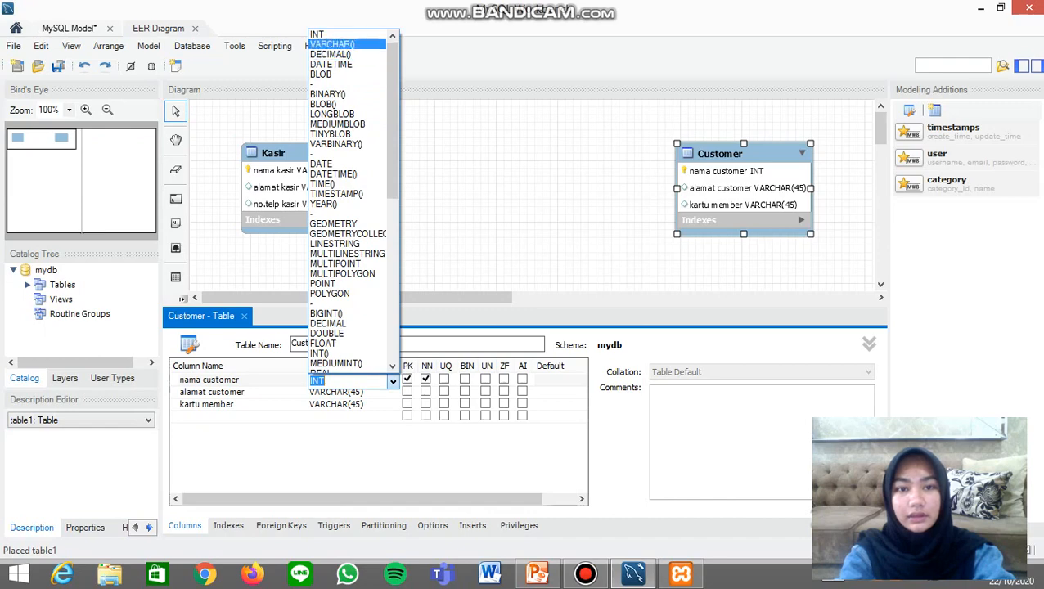
{"action": "left_click", "coordinate": [333, 44]}
{"action": "type", "text": "20"}
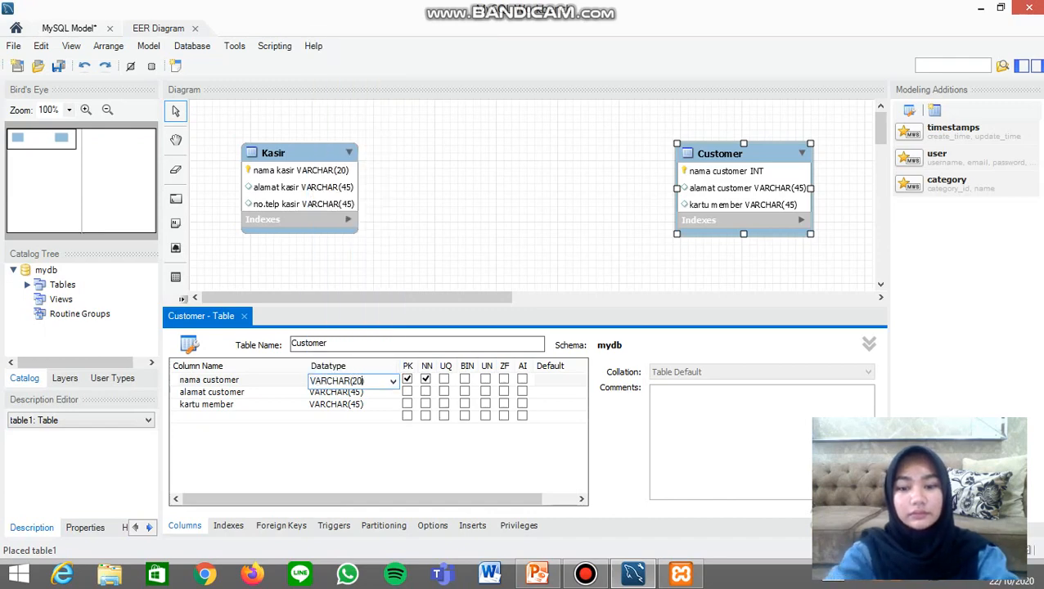
{"action": "left_click", "coordinate": [517, 197]}
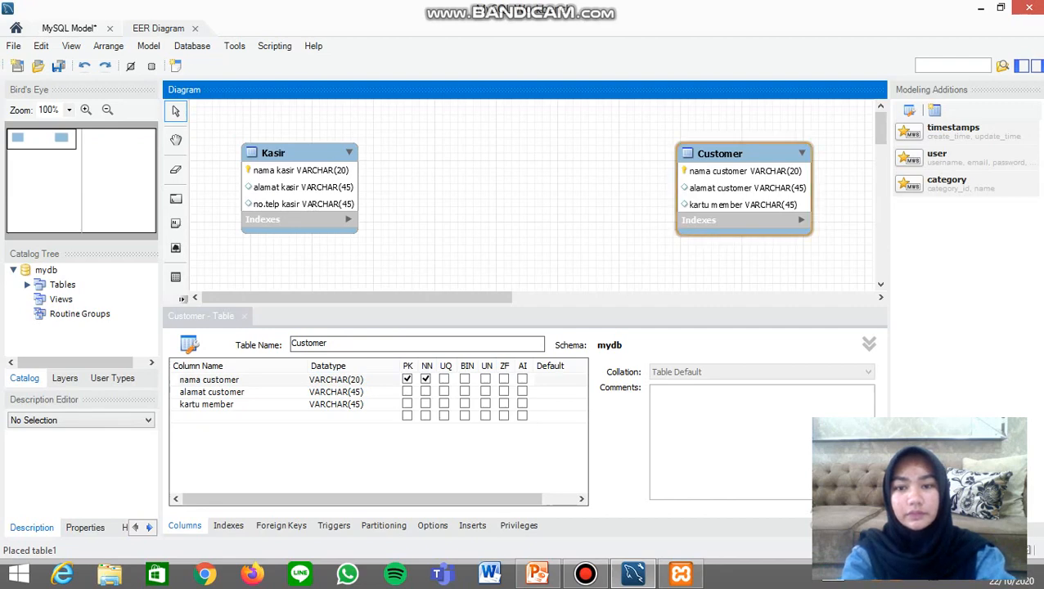
{"action": "left_click_drag", "start_coordinate": [743, 154], "coordinate": [741, 148]}
{"action": "left_click", "coordinate": [614, 196]}
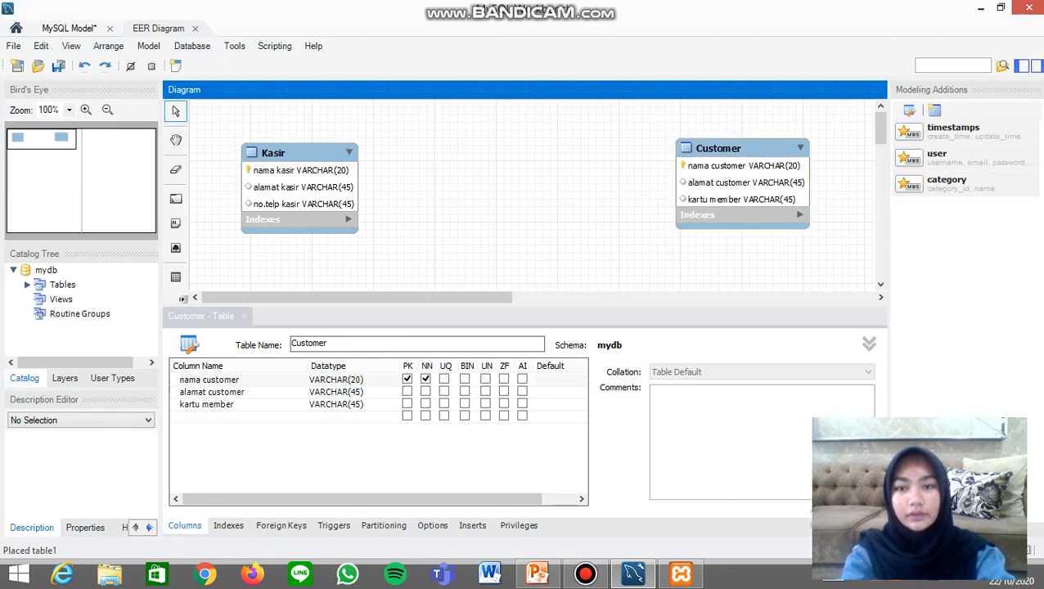
Step: Place a new table in the diagram about midway between the Kasir and Customer tables
{"action": "scroll", "coordinate": [524, 196], "scroll_direction": "down", "scroll_amount": 2}
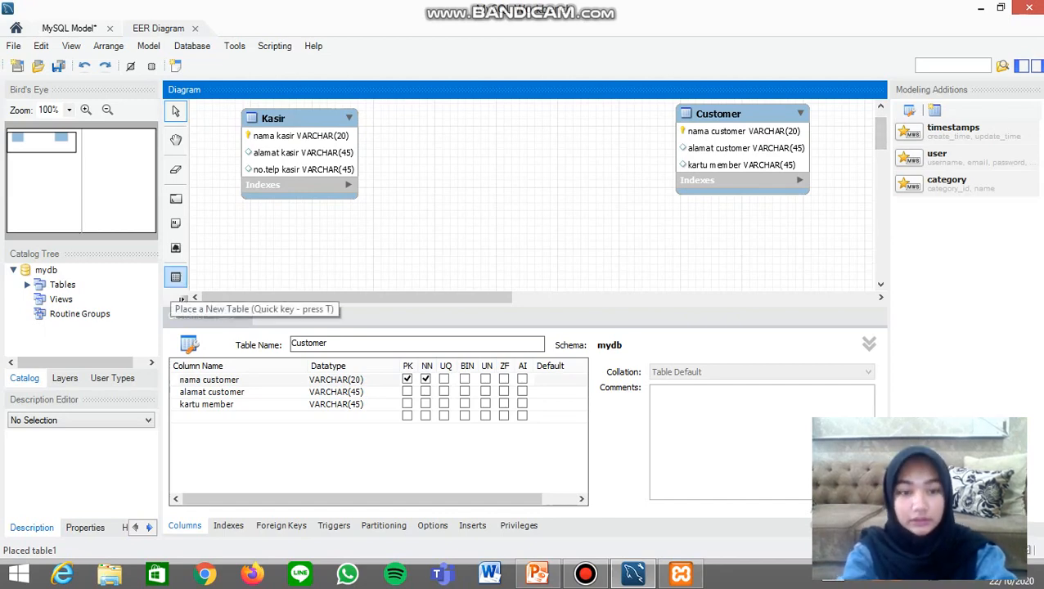
{"action": "left_click", "coordinate": [176, 279]}
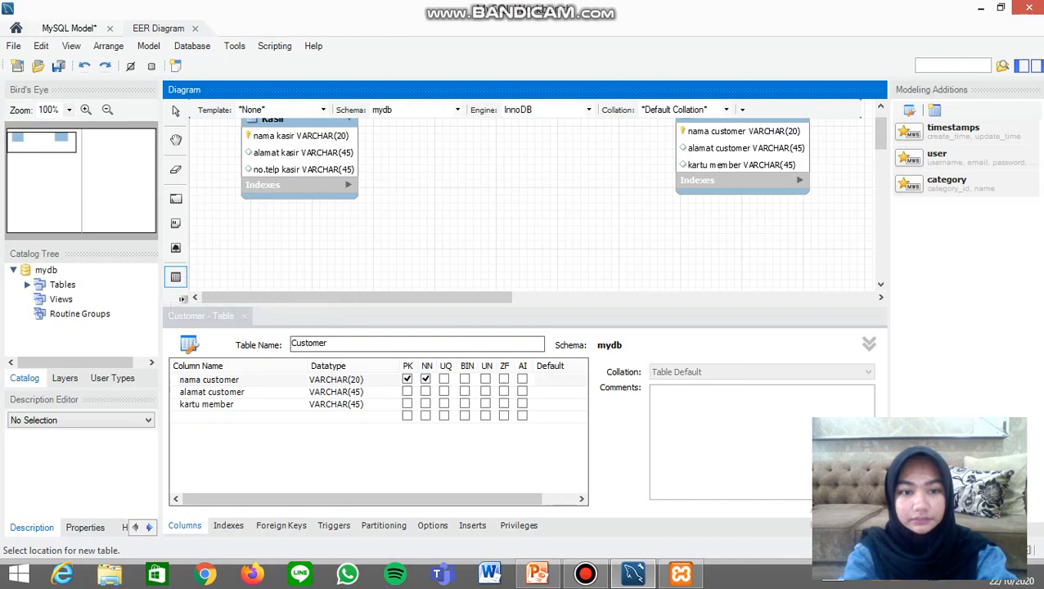
{"action": "left_click", "coordinate": [537, 145]}
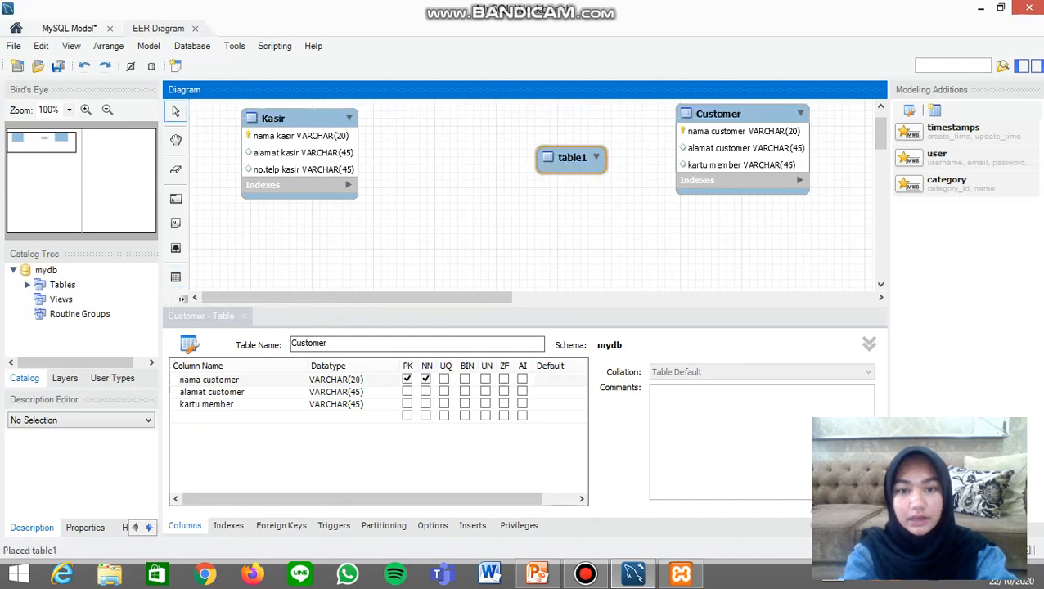
{"action": "left_click_drag", "start_coordinate": [569, 156], "coordinate": [532, 144]}
Step: Name the new table between Kasir and Customer "Transaksi"
{"action": "double_click", "coordinate": [532, 144]}
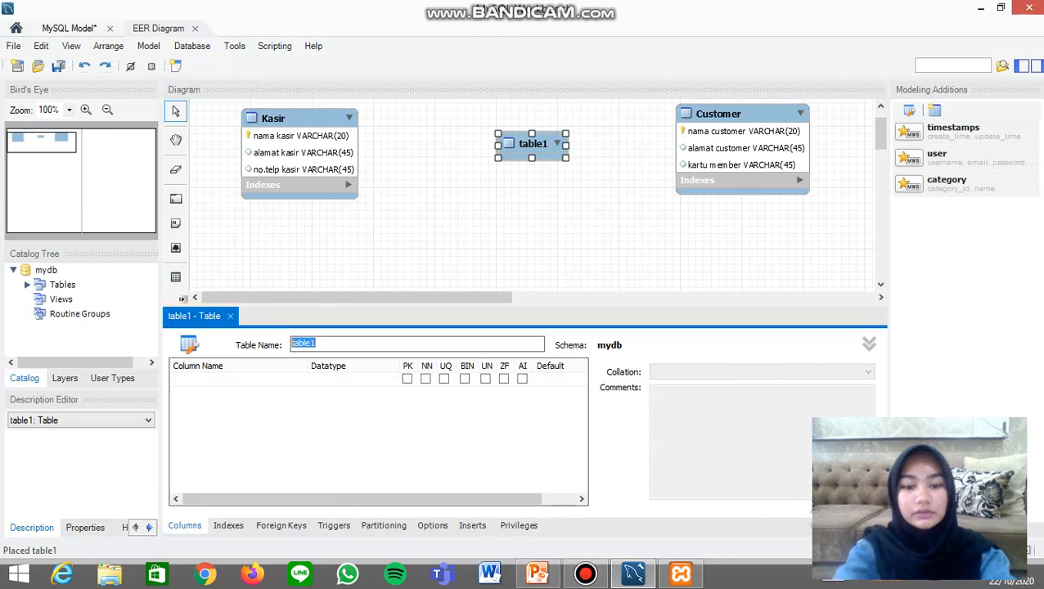
{"action": "type", "text": "Transaksi"}
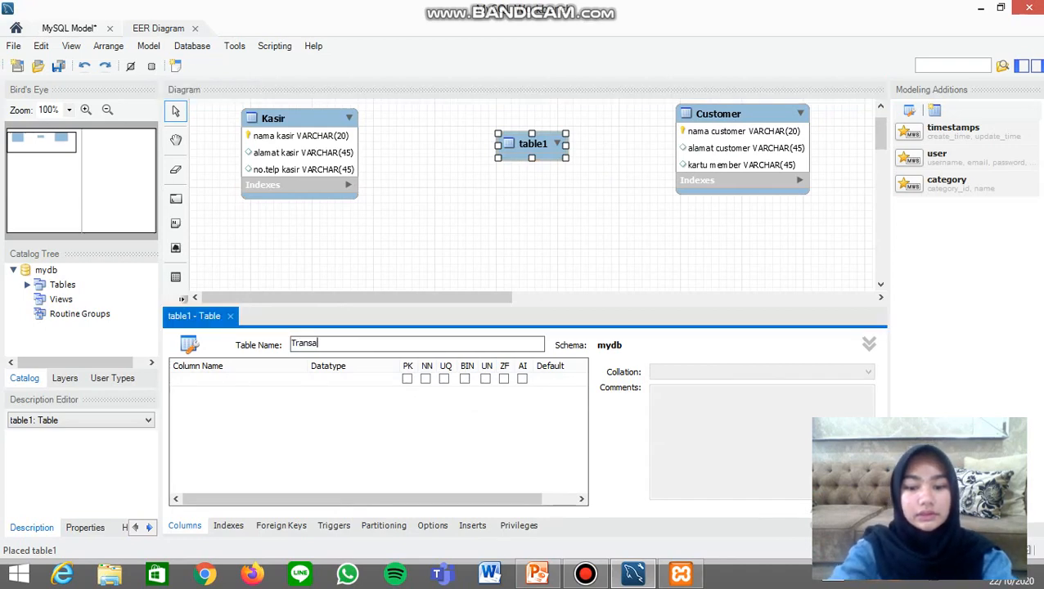
{"action": "key", "text": "BackSpace"}
{"action": "key", "text": "BackSpace"}
{"action": "key", "text": "BackSpace"}
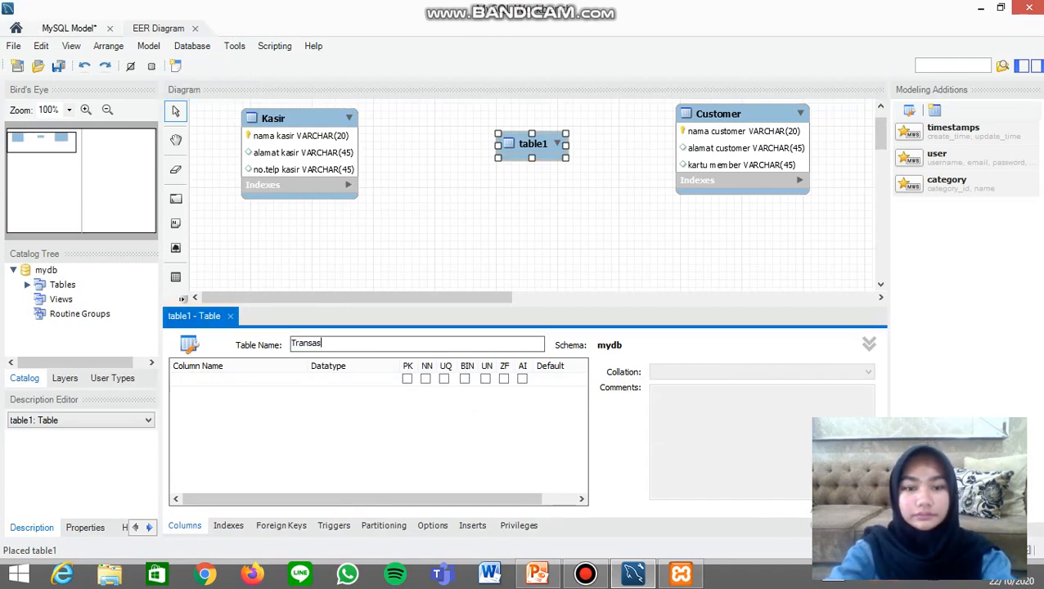
{"action": "type", "text": "ksi"}
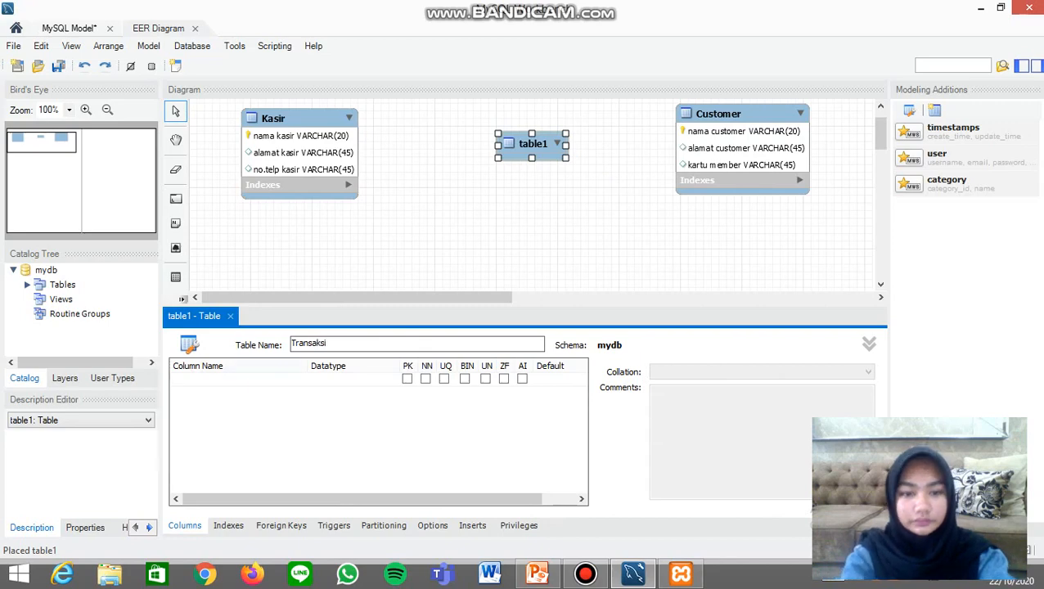
{"action": "key", "text": "Return"}
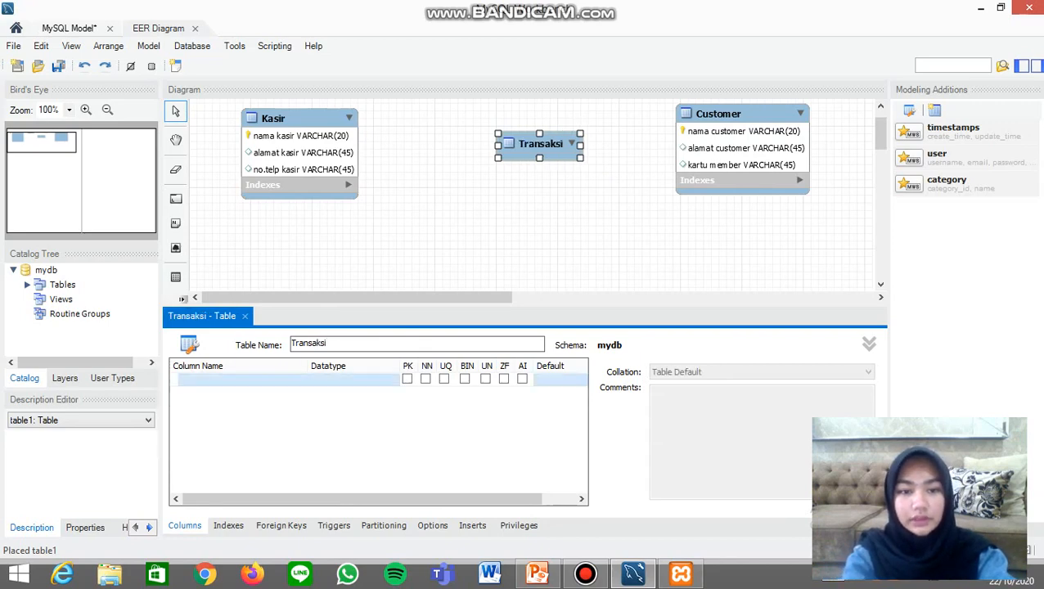
Step: Add three default columns to the Transaksi table, with only the first one as a not-null primary key
{"action": "double_click", "coordinate": [237, 380]}
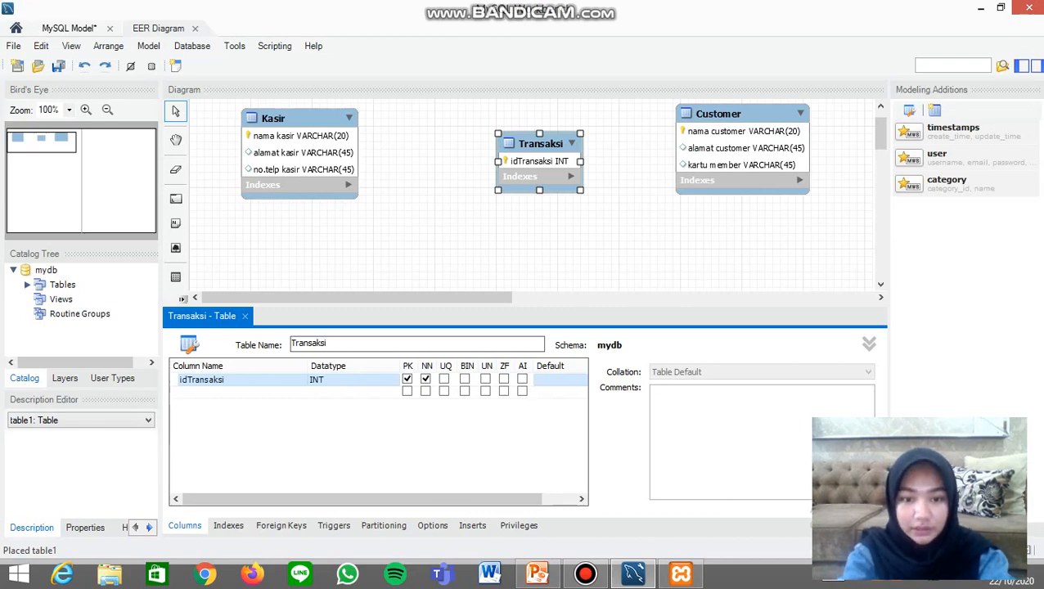
{"action": "left_click", "coordinate": [238, 392]}
{"action": "double_click", "coordinate": [237, 392]}
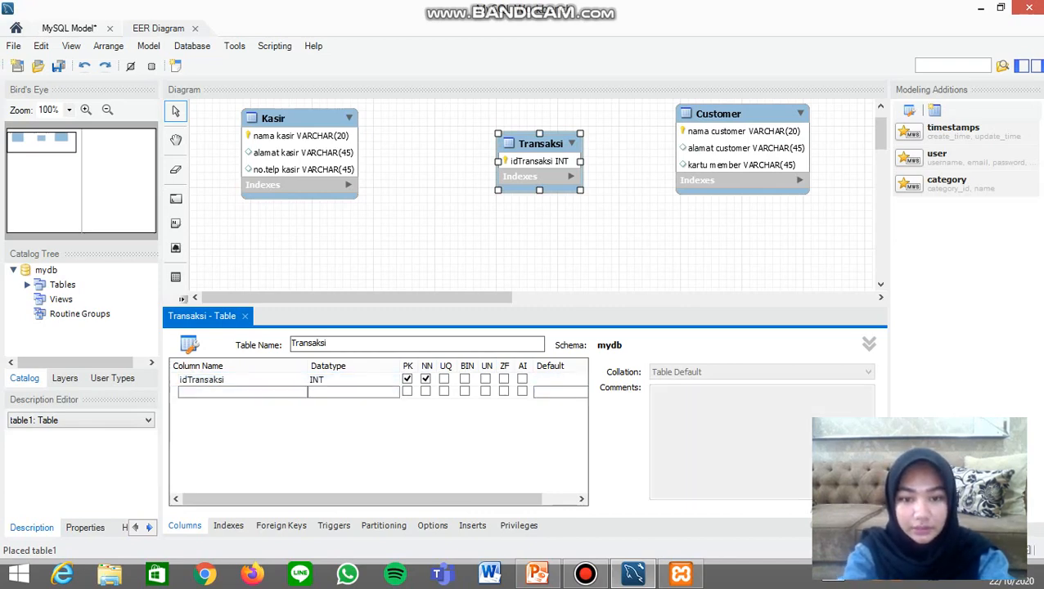
{"action": "left_click", "coordinate": [408, 392]}
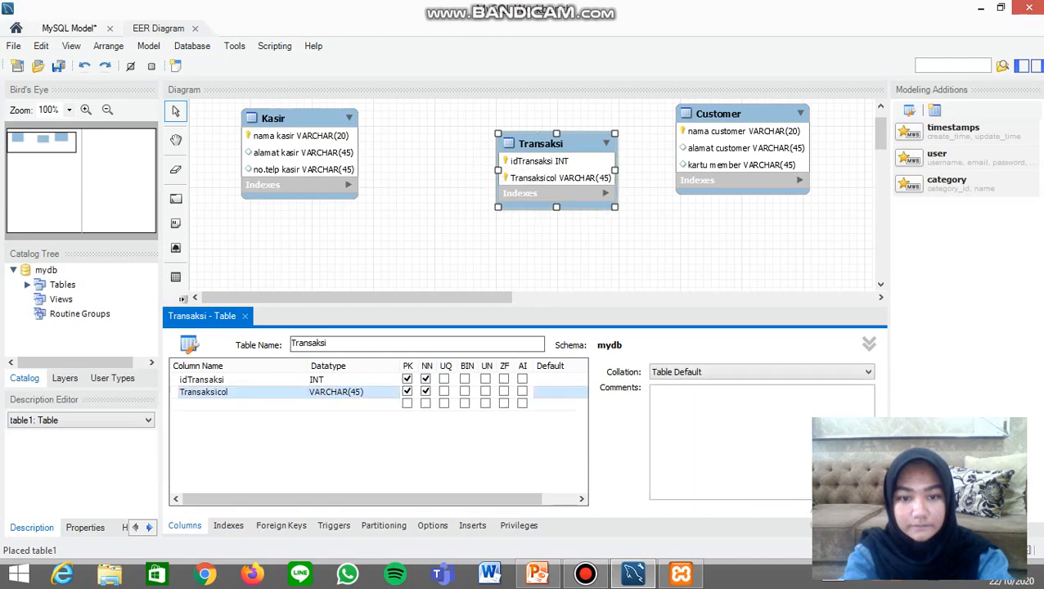
{"action": "left_click", "coordinate": [407, 404]}
{"action": "left_click", "coordinate": [408, 392]}
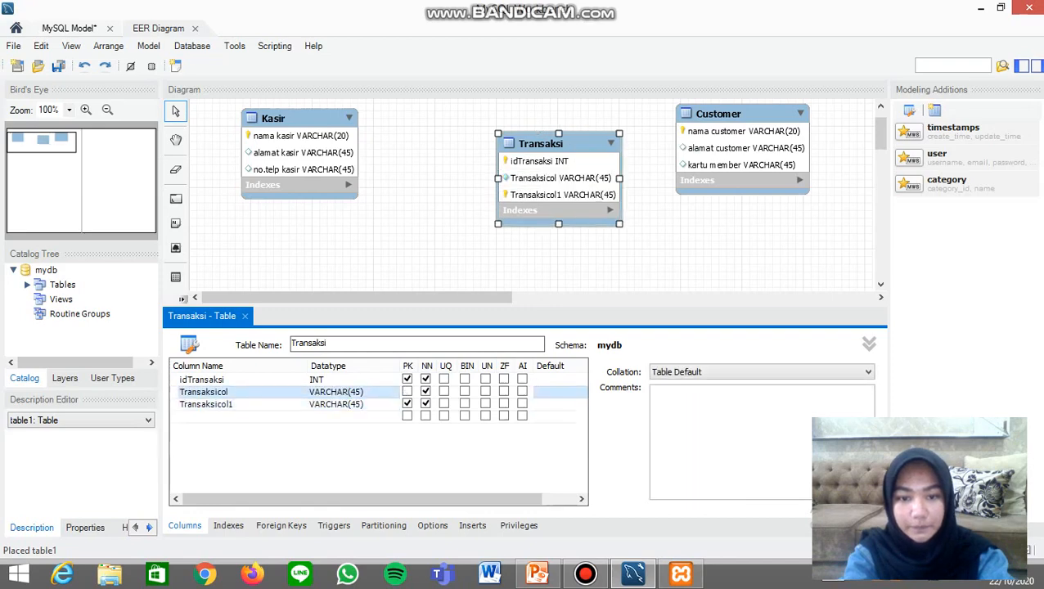
{"action": "left_click", "coordinate": [426, 392]}
{"action": "left_click", "coordinate": [426, 404]}
{"action": "left_click", "coordinate": [408, 404]}
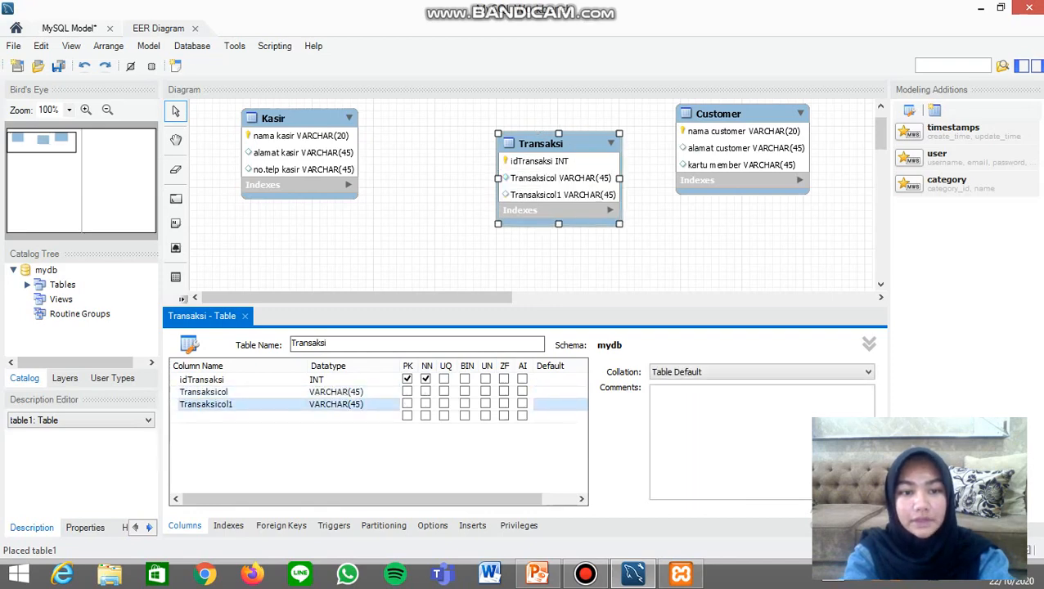
Step: Rename the primary-key column of the Transaksi table to "tanggal transaksi"
{"action": "double_click", "coordinate": [202, 379]}
{"action": "type", "text": "tang"}
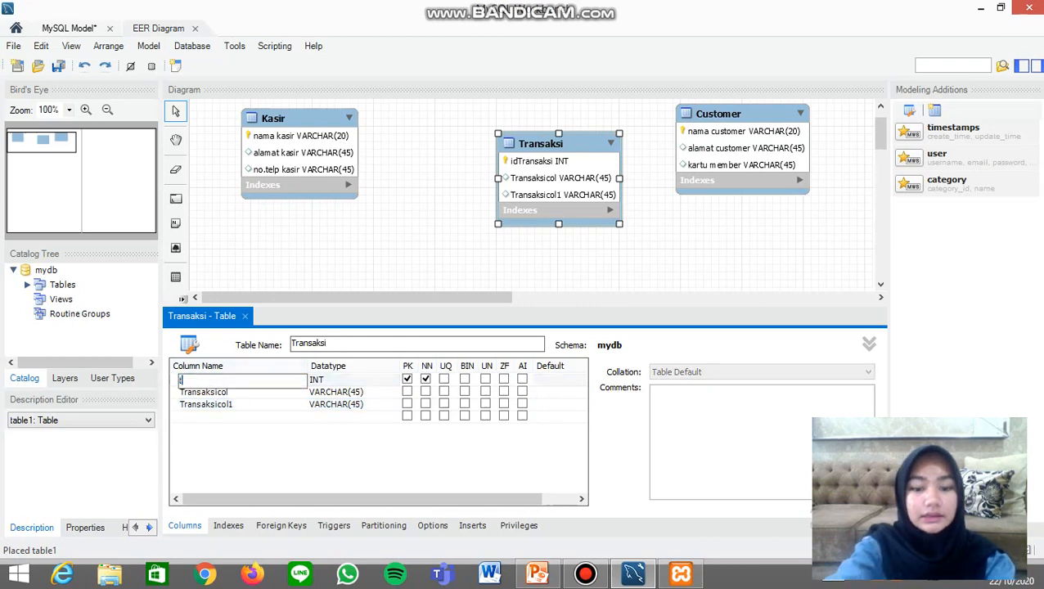
{"action": "type", "text": "gal t"}
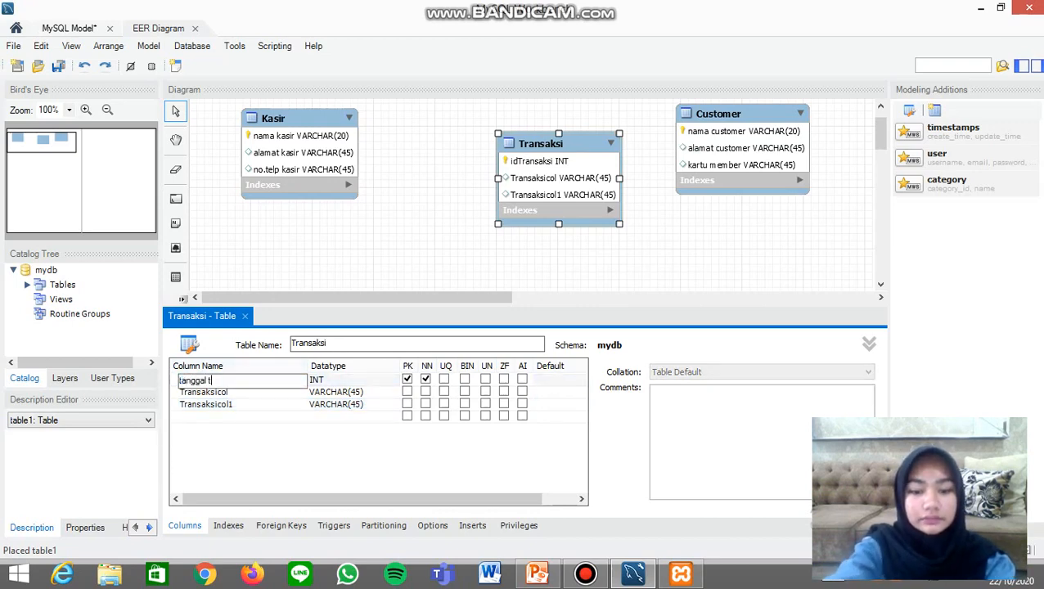
{"action": "type", "text": "ransaksi"}
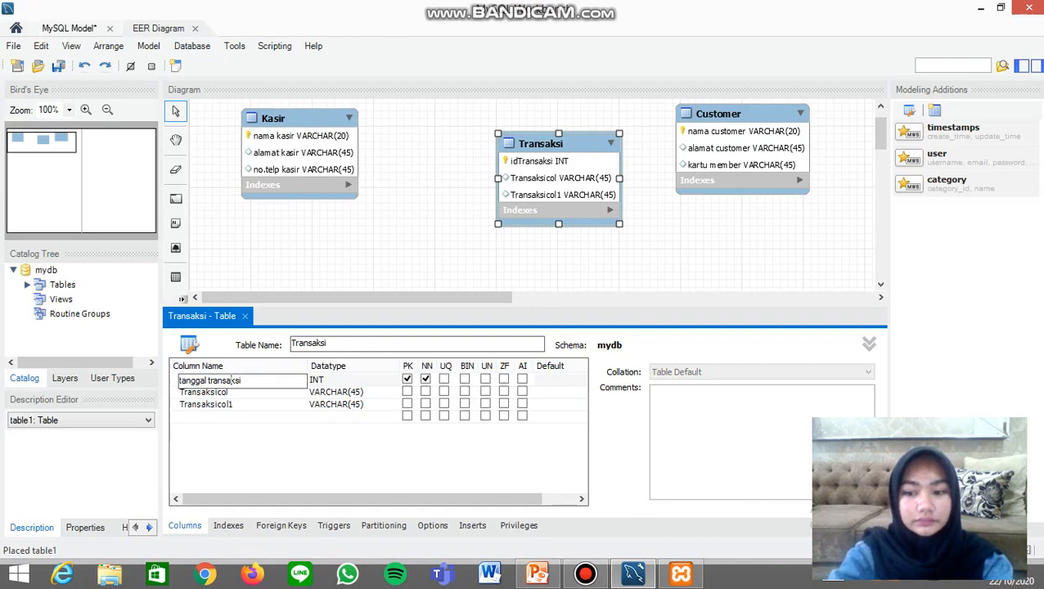
Step: Rename the second column of the Transaksi table to "nama barang yang dijual"
{"action": "double_click", "coordinate": [204, 392]}
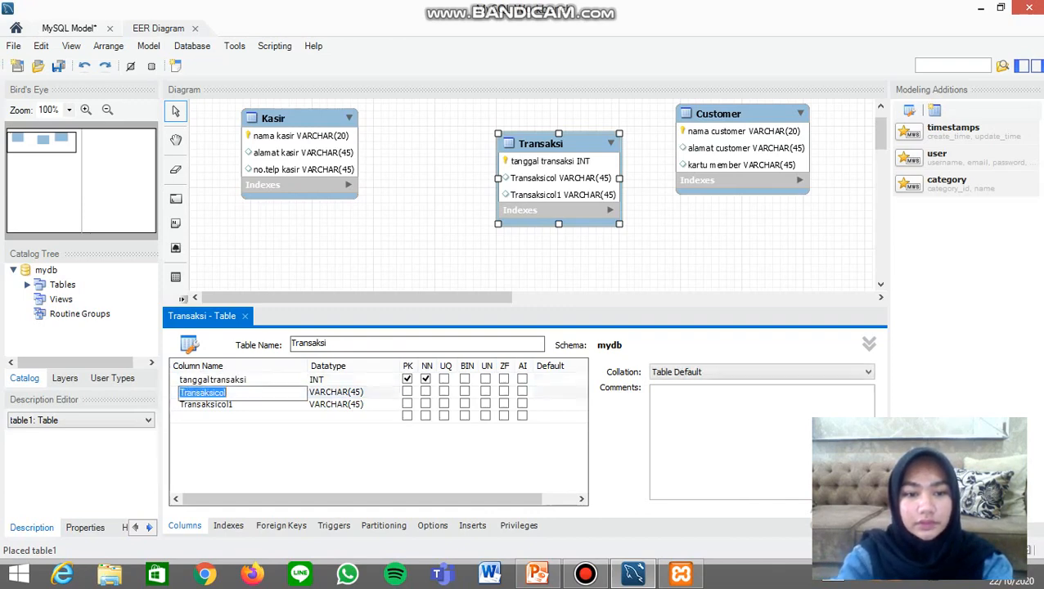
{"action": "type", "text": "nama "}
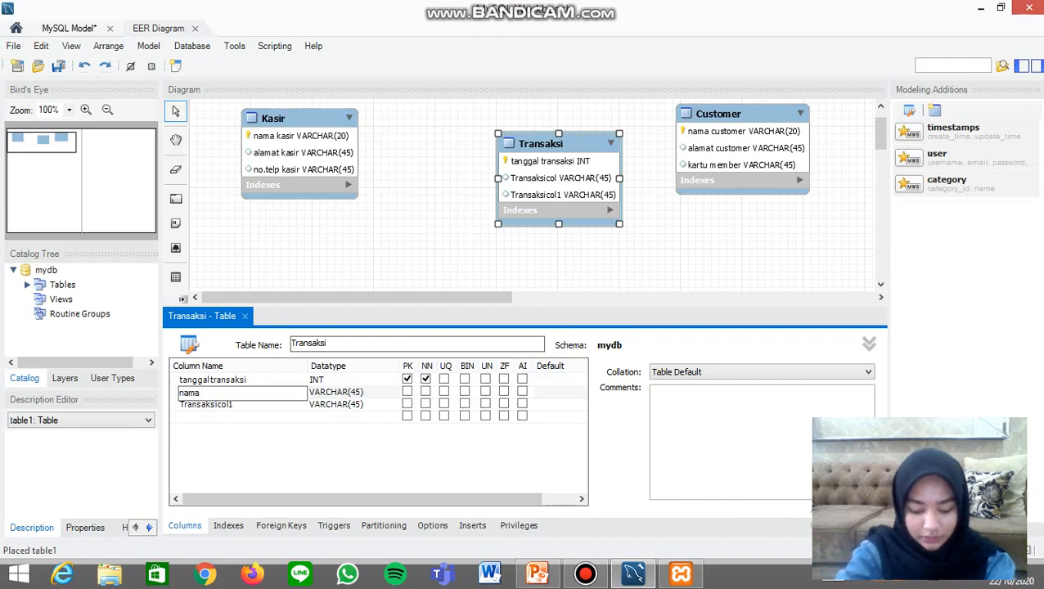
{"action": "type", "text": "barang"}
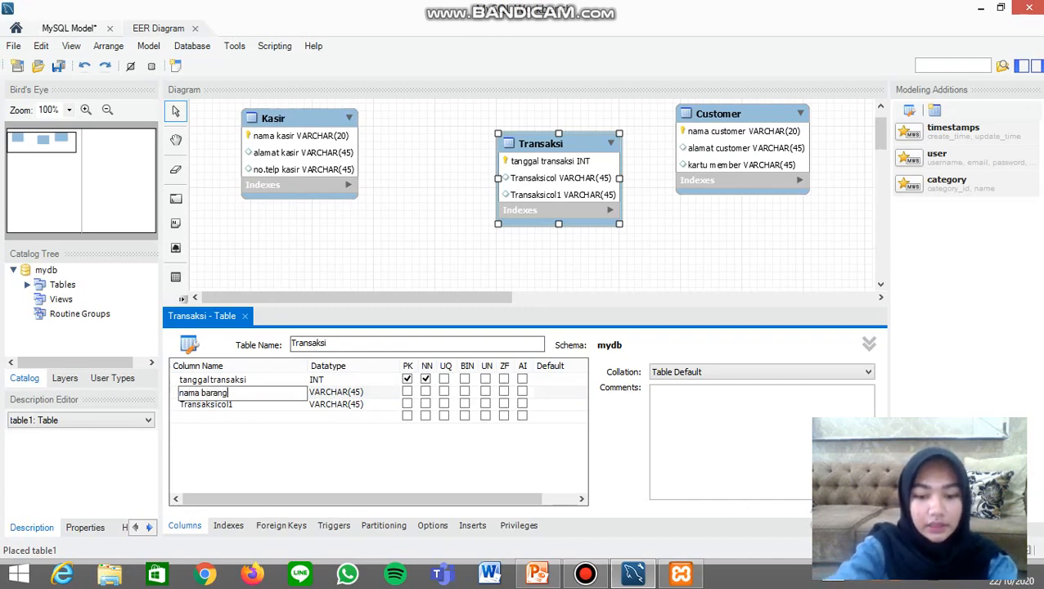
{"action": "type", "text": " yang dijual"}
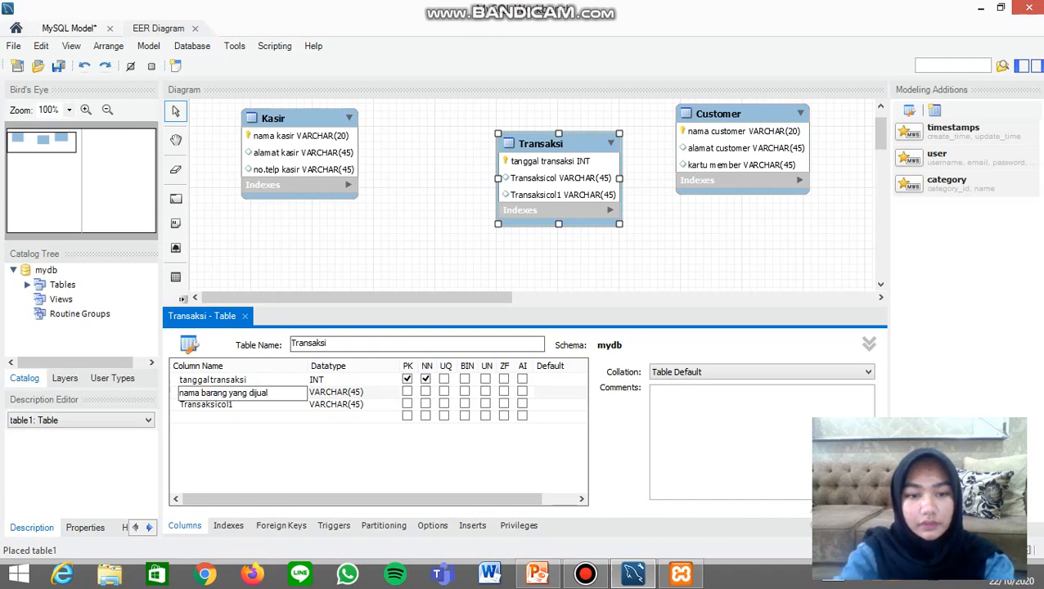
{"action": "key", "text": "Return"}
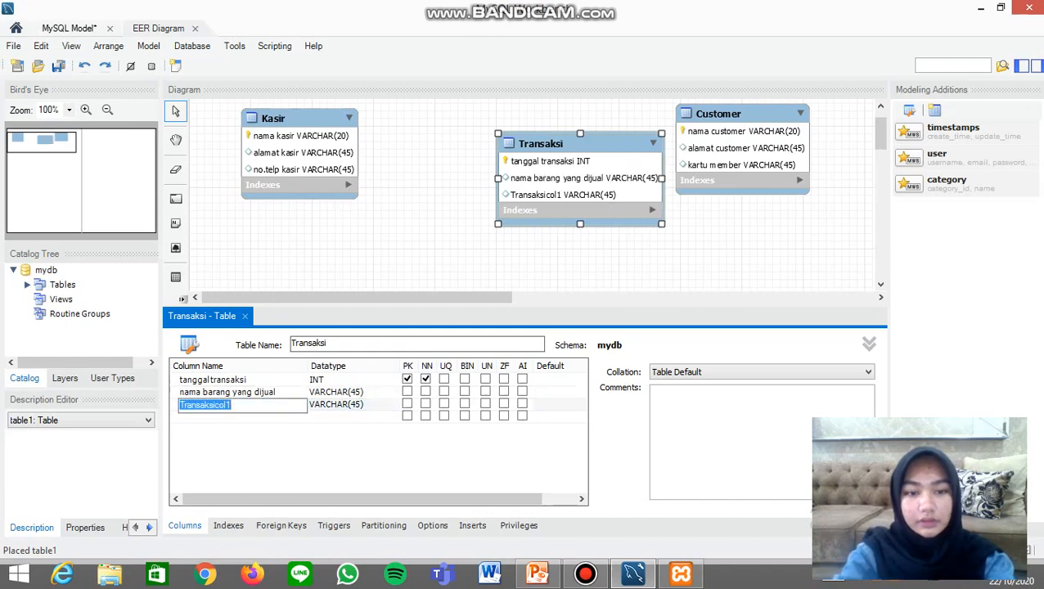
Step: Rename the third column of the Transaksi table to "jumlah barang yang dijual"
{"action": "key", "text": "BackSpace"}
{"action": "type", "text": "t"}
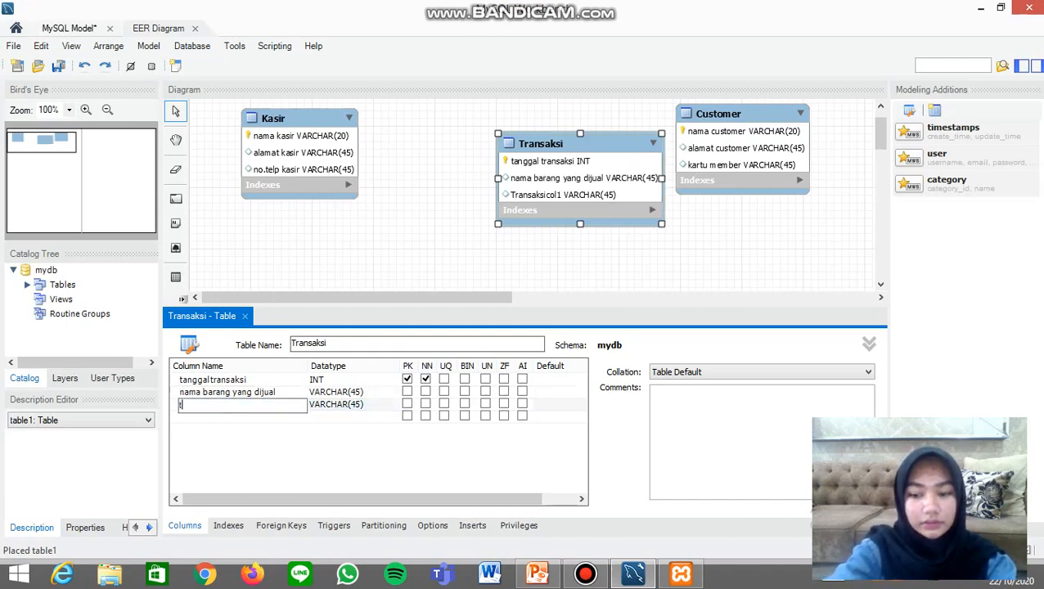
{"action": "type", "text": "jumlah"}
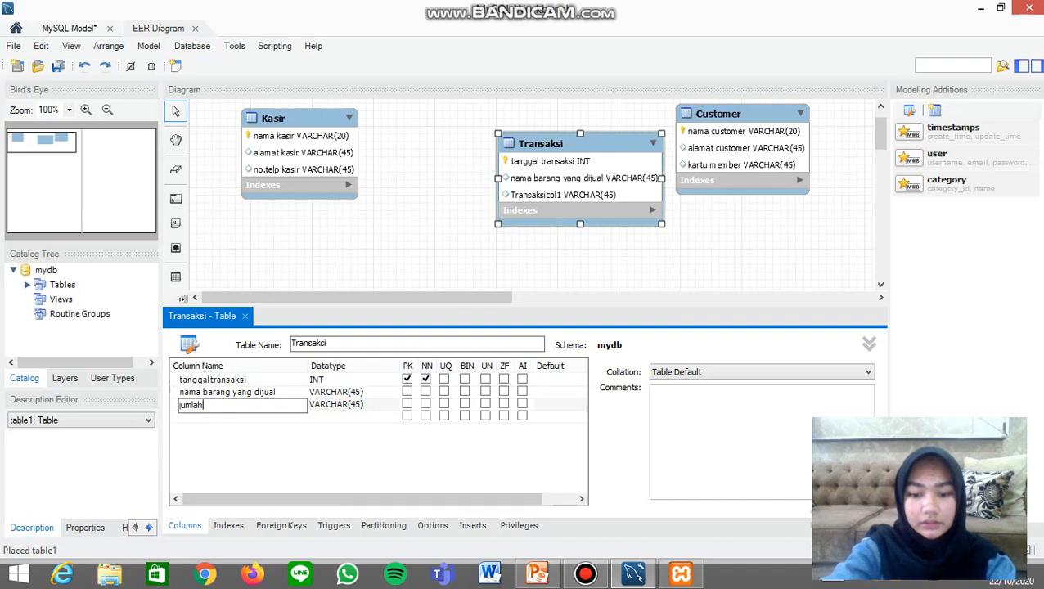
{"action": "type", "text": " barang yang"}
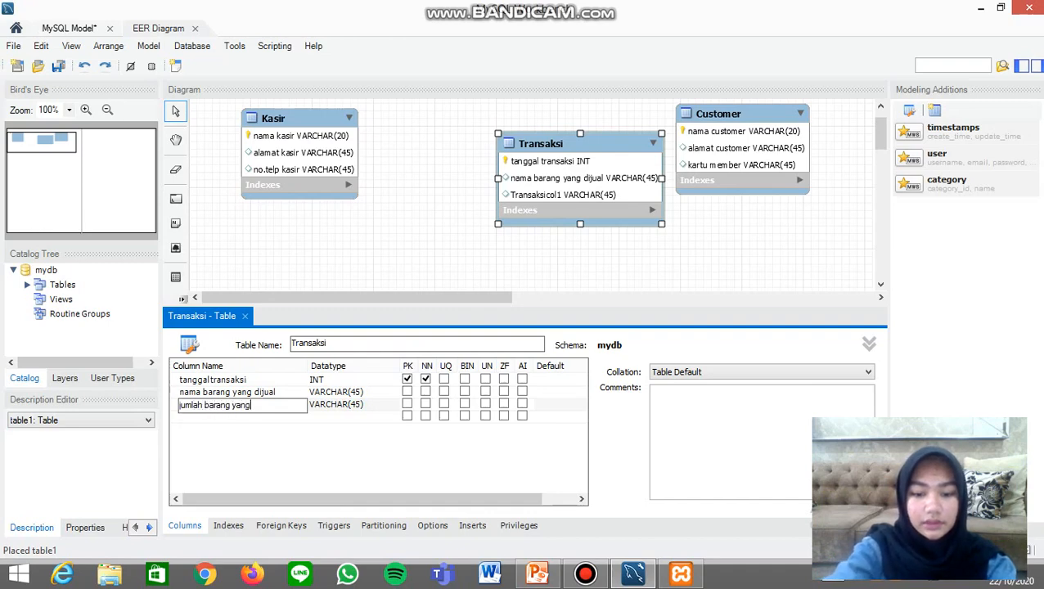
{"action": "type", "text": " dijual"}
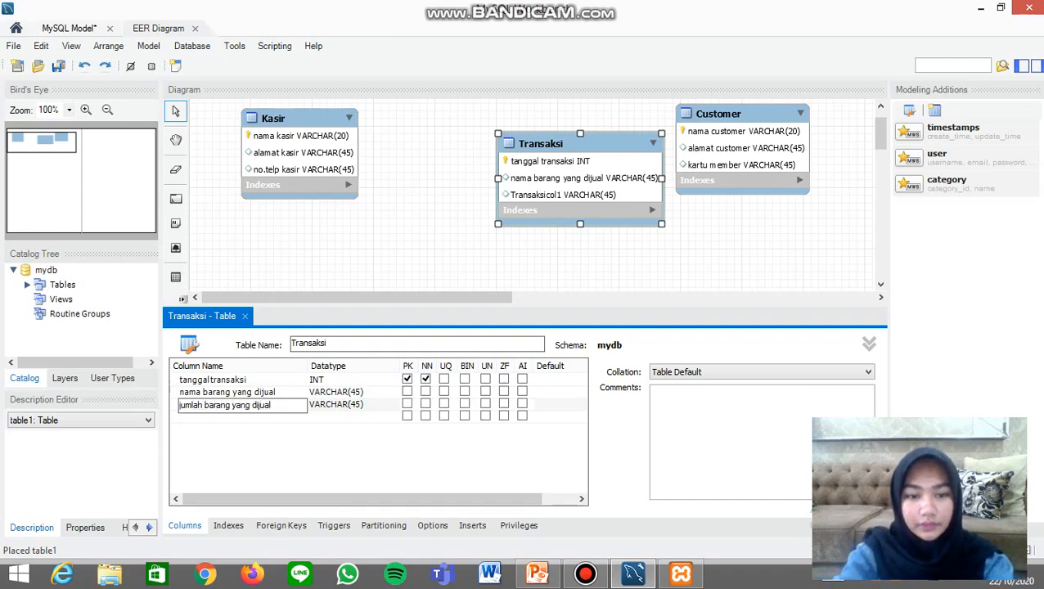
{"action": "key", "text": "Return"}
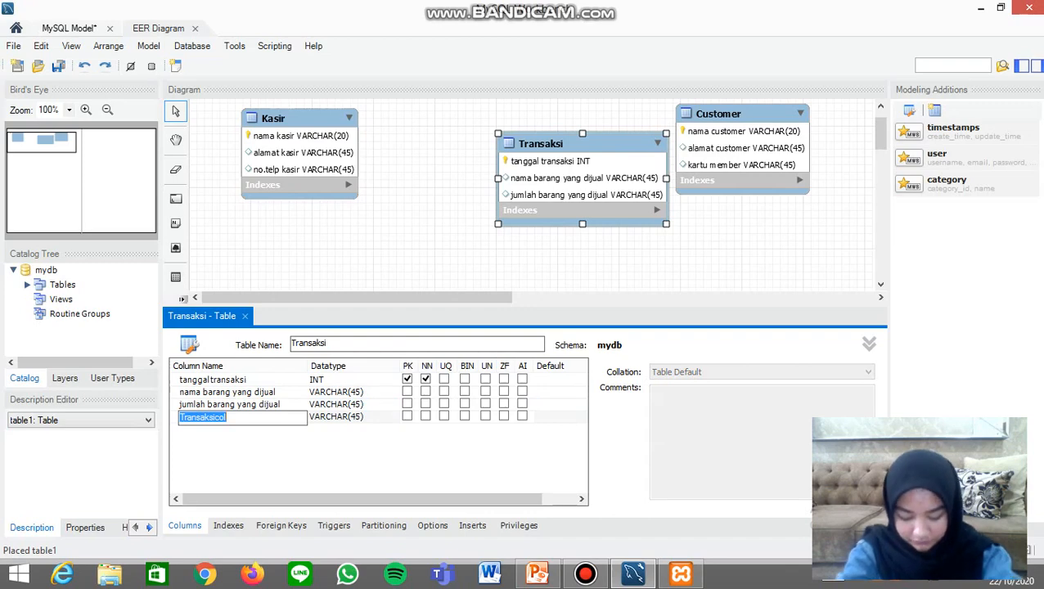
Step: Add a fourth column named "total pemasukan" to the Transaksi table
{"action": "key", "text": "BackSpace"}
{"action": "type", "text": "tot"}
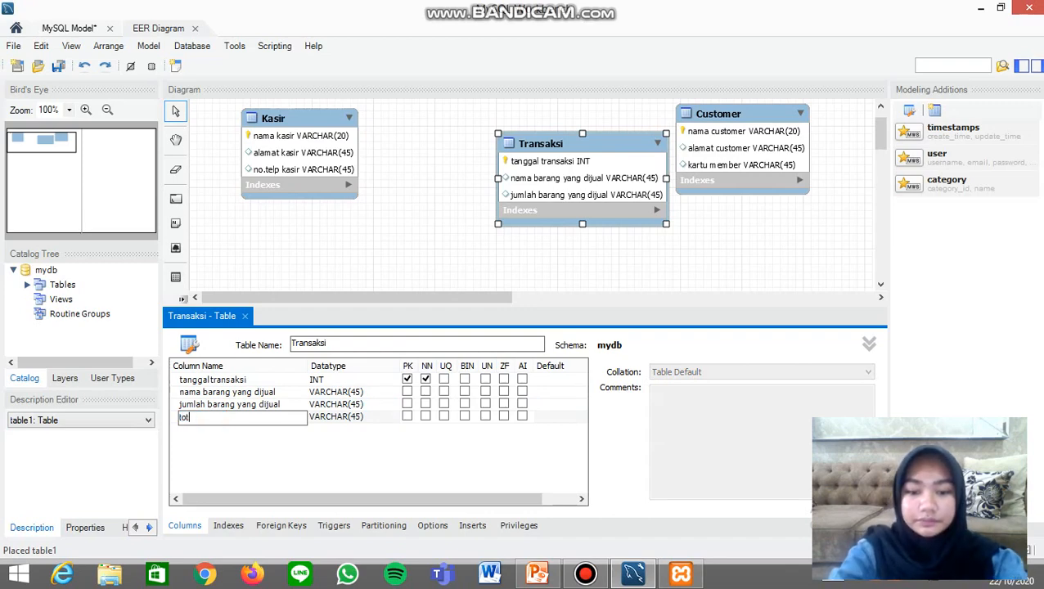
{"action": "type", "text": "al"}
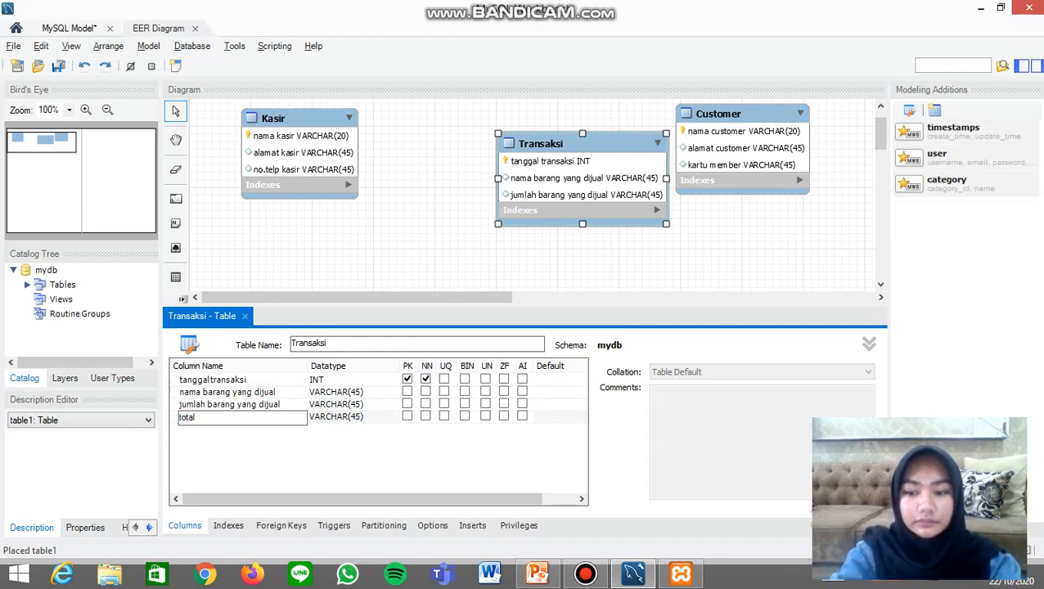
{"action": "key", "text": "alt+space"}
{"action": "key", "text": "Escape"}
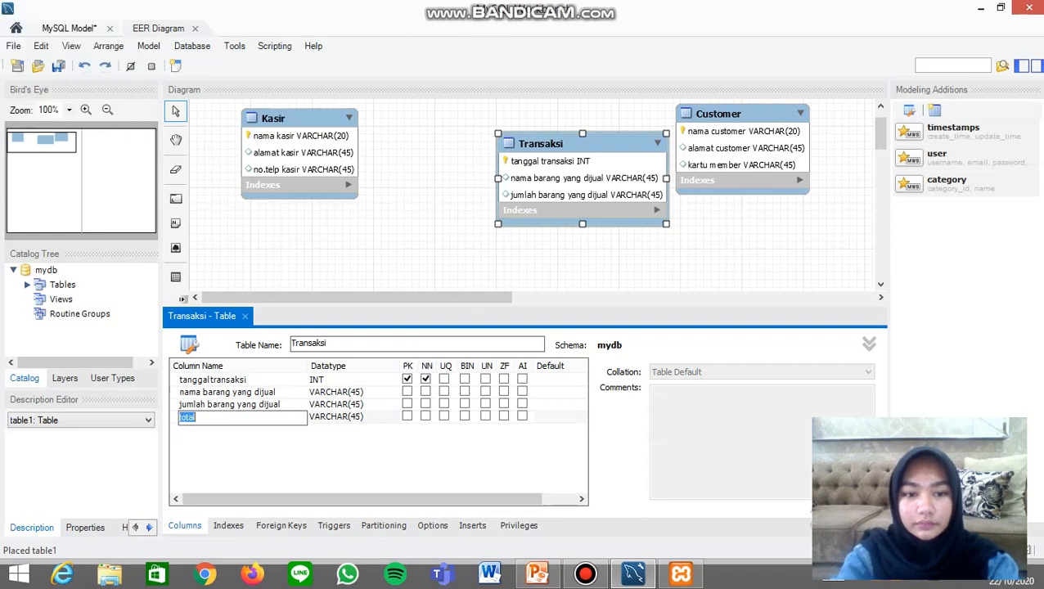
{"action": "key", "text": "Right"}
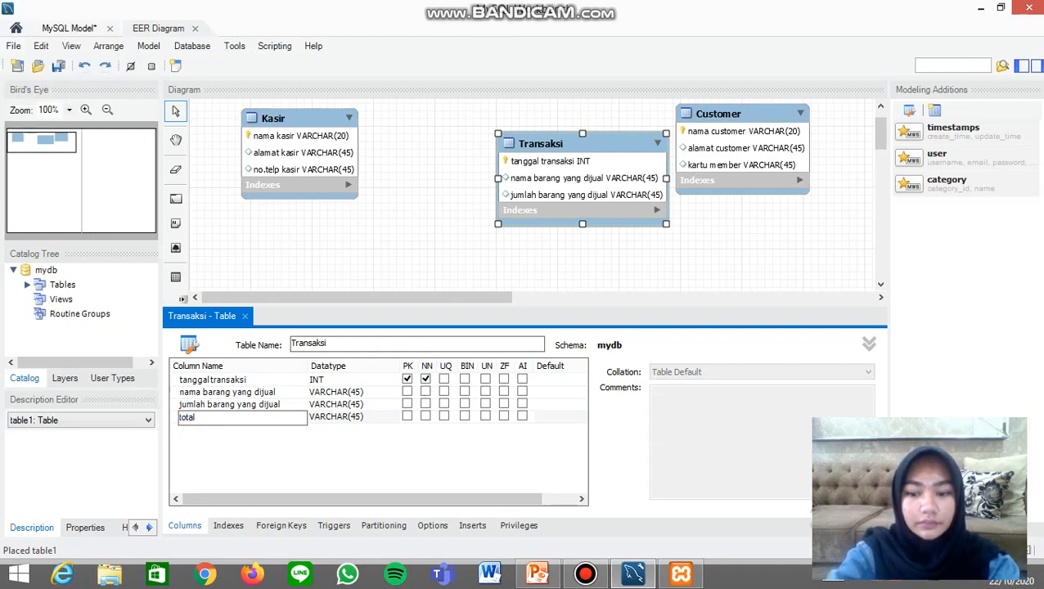
{"action": "type", "text": "pemasukan"}
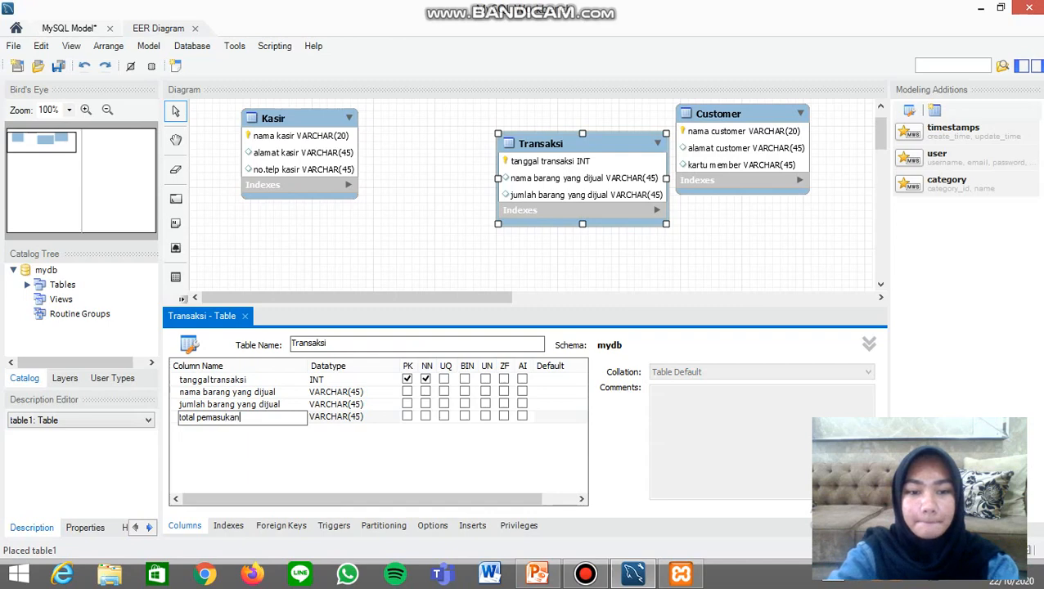
{"action": "key", "text": "Return"}
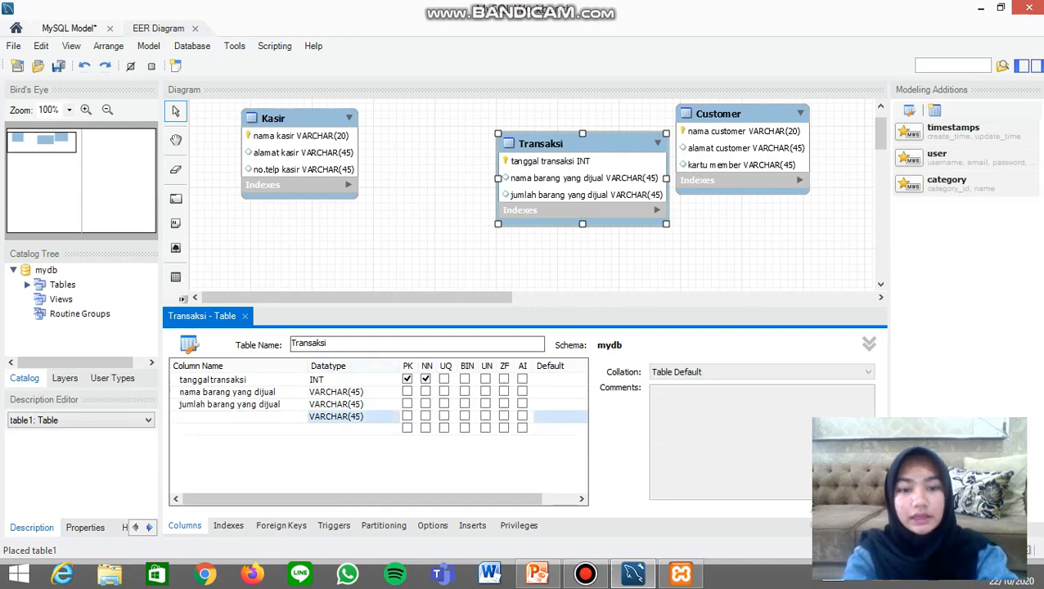
Step: Set the data type of the "tanggal transaksi" column to DATE
{"action": "left_click", "coordinate": [344, 379]}
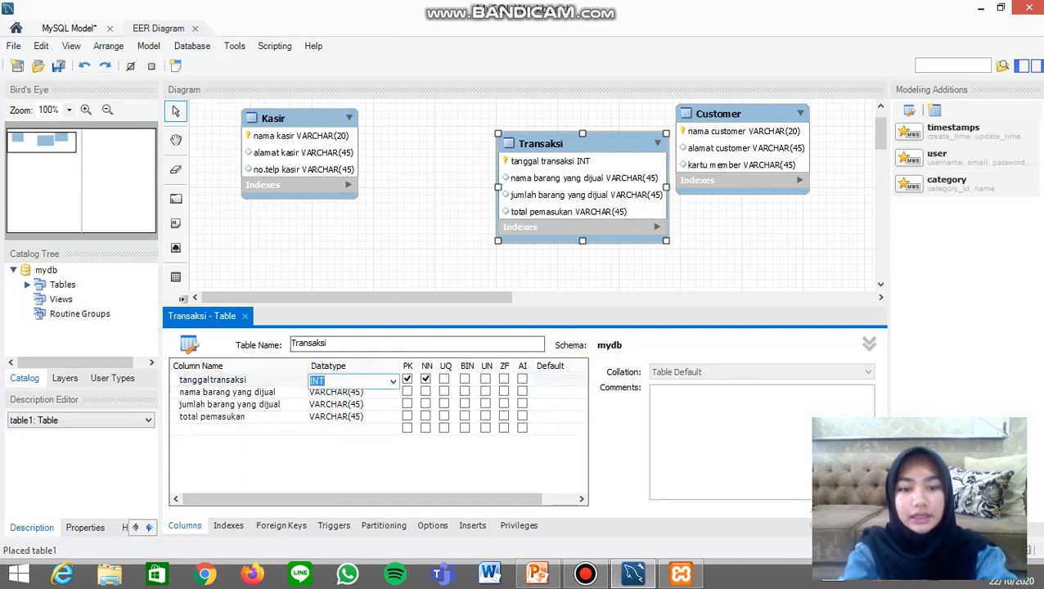
{"action": "left_click", "coordinate": [393, 381]}
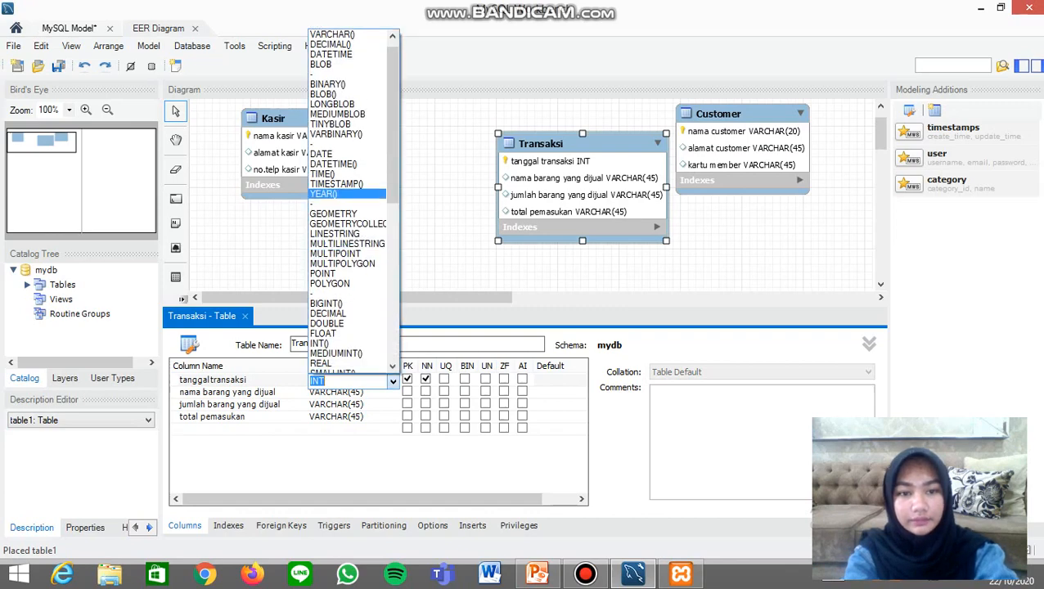
{"action": "key", "text": "Up"}
{"action": "key", "text": "Return"}
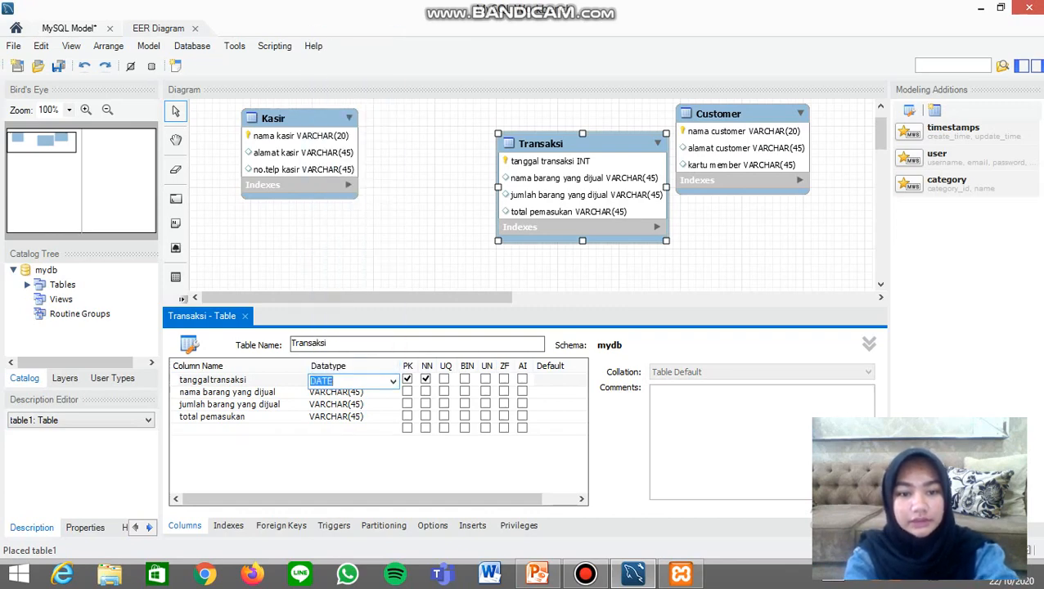
Step: Set the data type of the "jumlah barang yang dijual" and "total pemasukan" columns to INT
{"action": "double_click", "coordinate": [337, 405]}
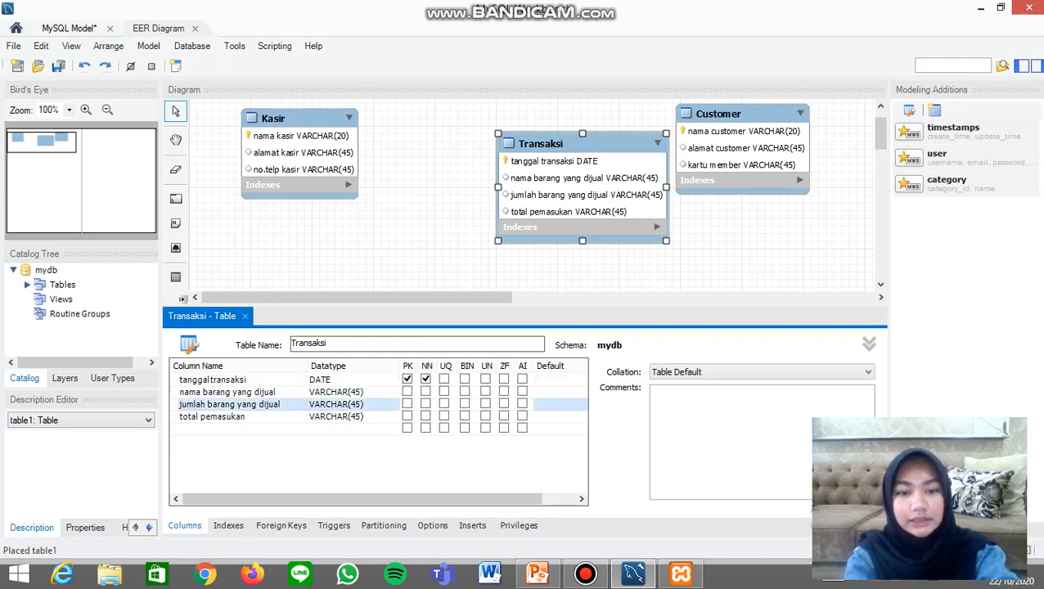
{"action": "left_click", "coordinate": [392, 406]}
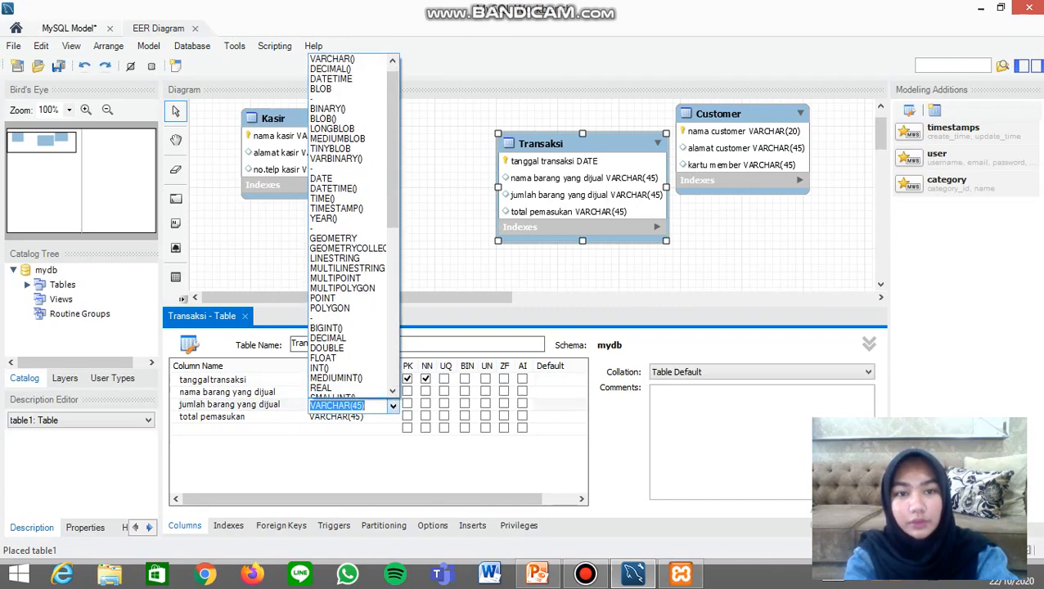
{"action": "left_click", "coordinate": [393, 60]}
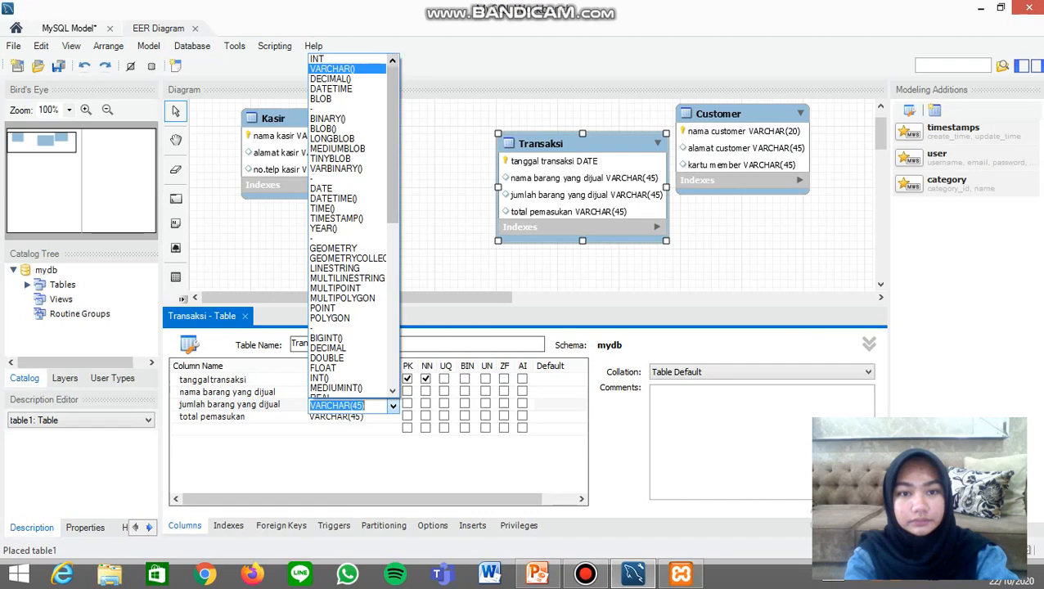
{"action": "left_click", "coordinate": [336, 59]}
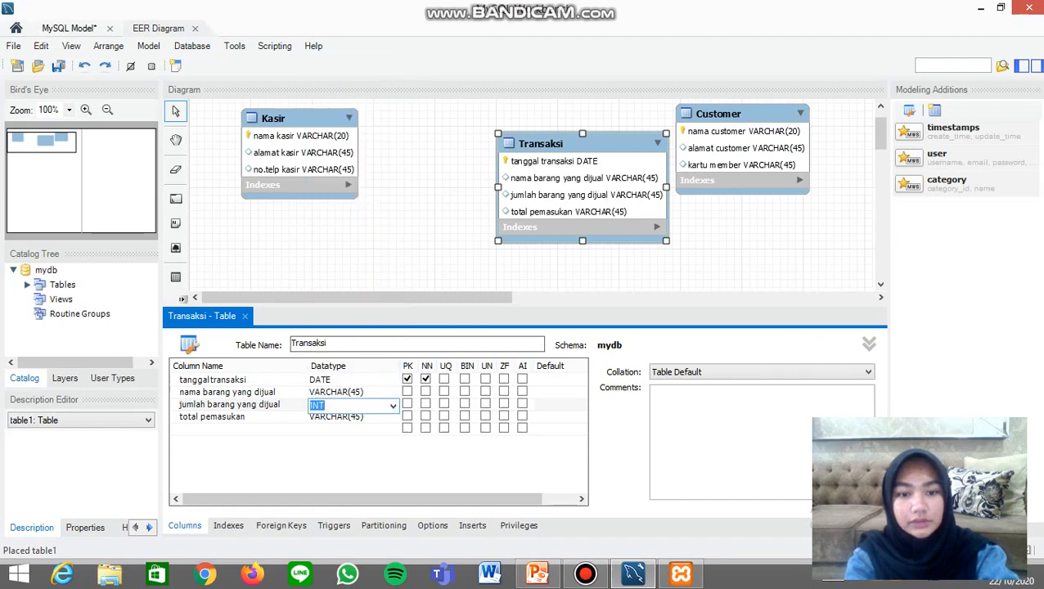
{"action": "double_click", "coordinate": [337, 417]}
{"action": "left_click", "coordinate": [393, 418]}
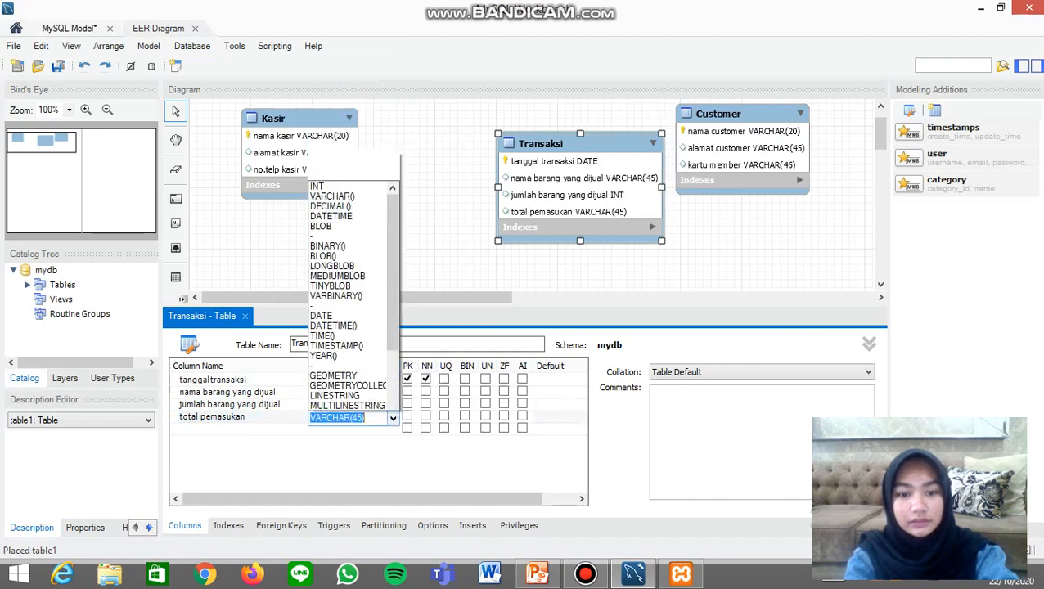
{"action": "left_click", "coordinate": [340, 72]}
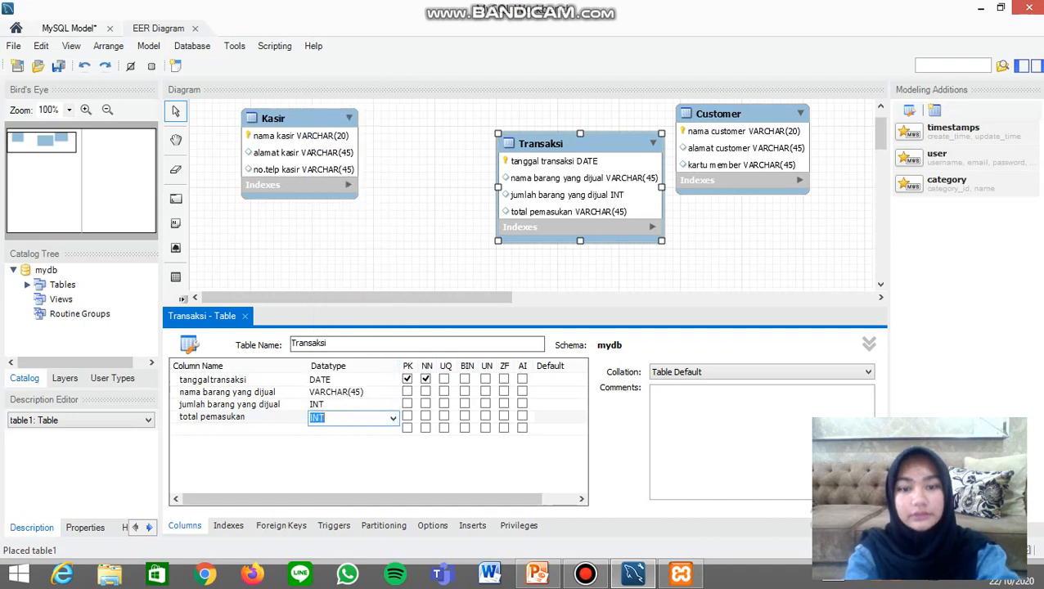
Step: Move the Transaksi table slightly towards Kasir and place a new table in the empty area below Kasir
{"action": "left_click_drag", "start_coordinate": [540, 144], "coordinate": [499, 137]}
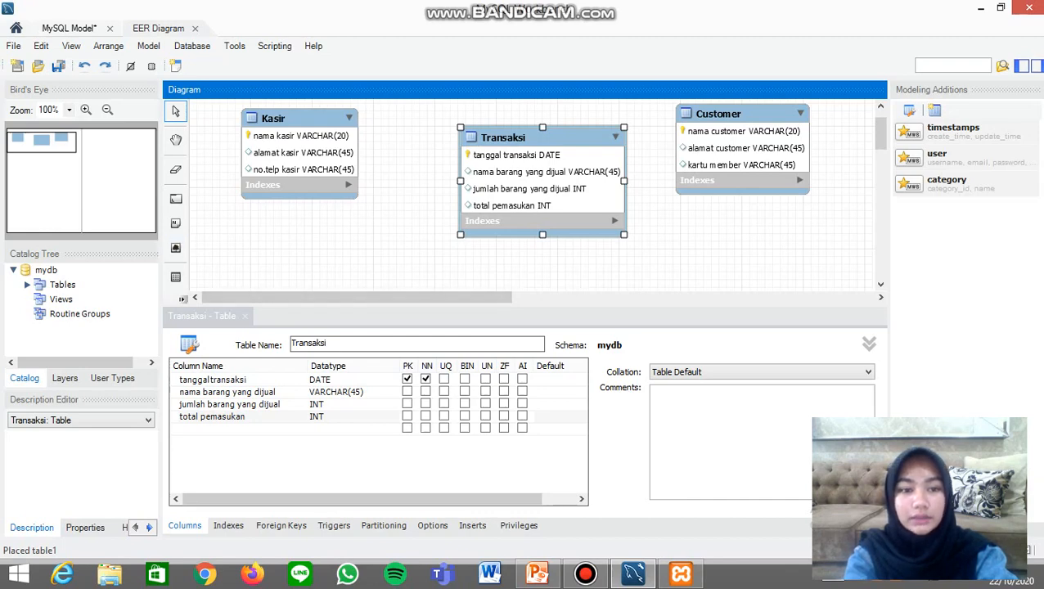
{"action": "left_click", "coordinate": [175, 277]}
{"action": "left_click", "coordinate": [286, 267]}
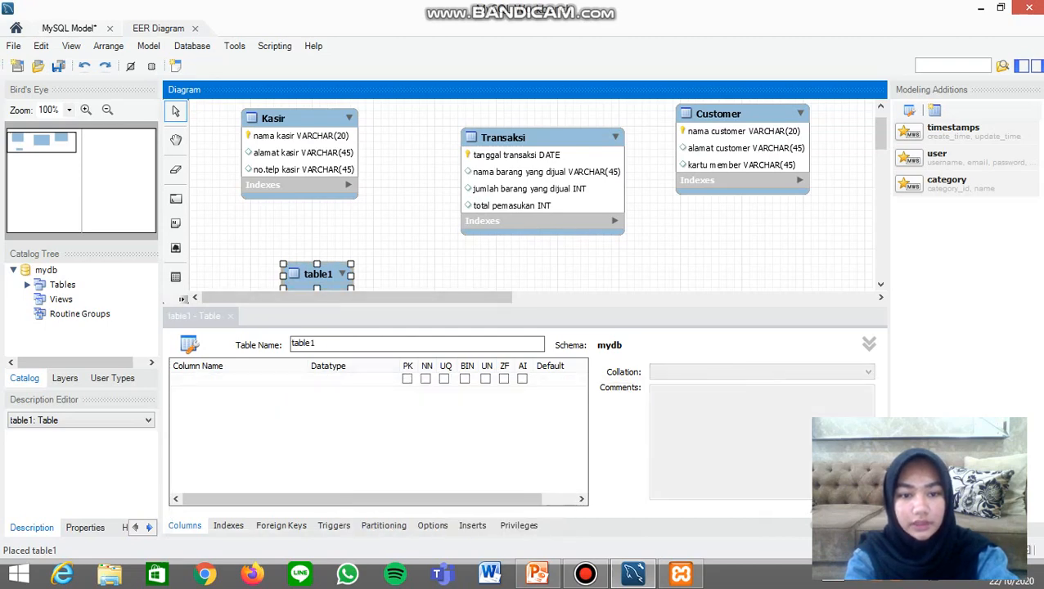
Step: Name the new table below Kasir "barang"
{"action": "type", "text": "bar"}
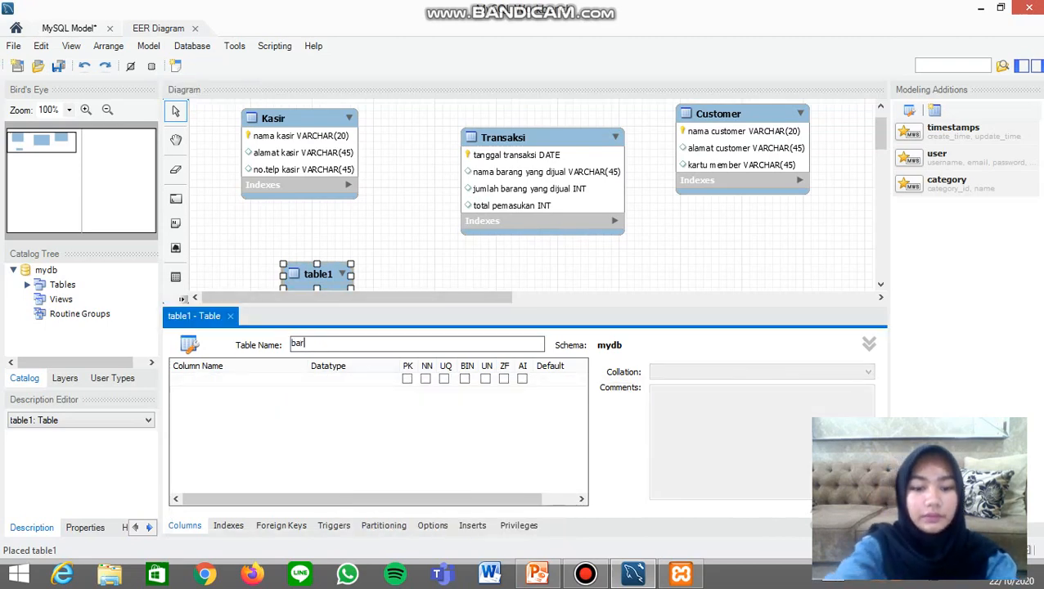
{"action": "type", "text": "ang"}
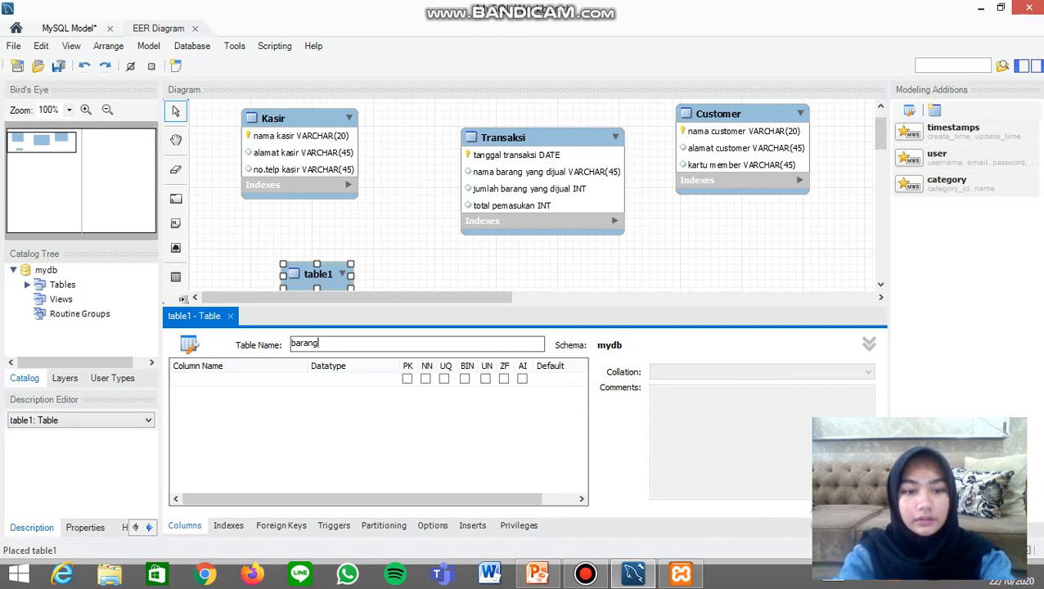
{"action": "key", "text": "Return"}
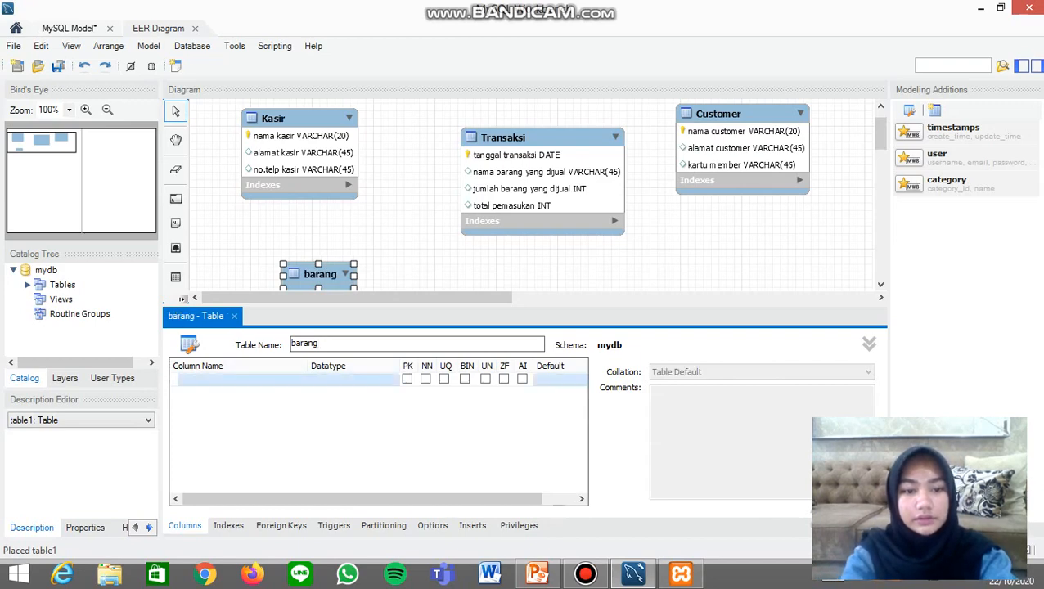
Step: Add four default columns to the barang table, with only the first one as a not-null primary key
{"action": "key", "text": "Return"}
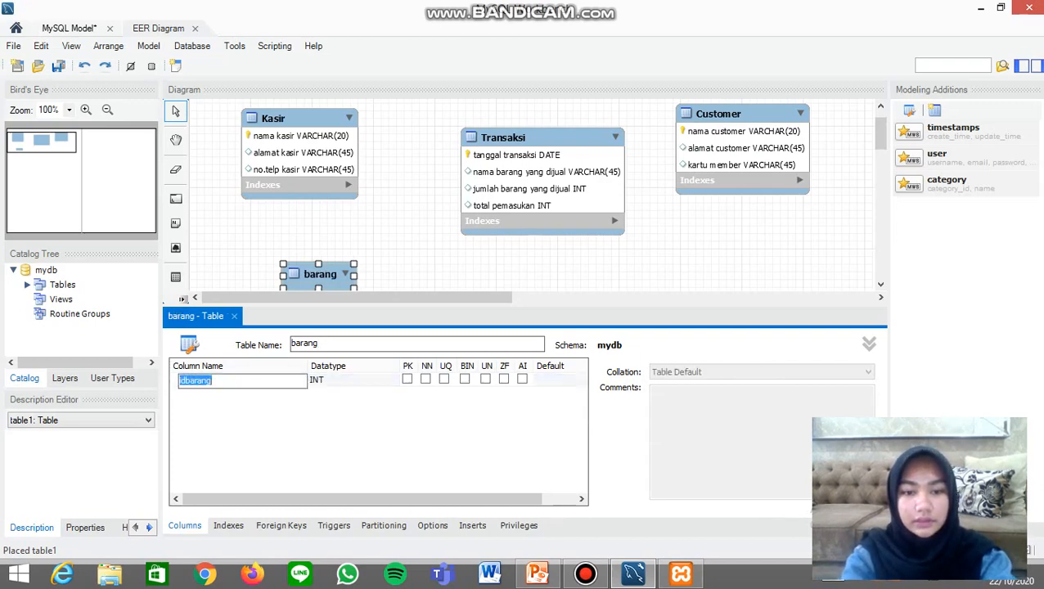
{"action": "key", "text": "Return"}
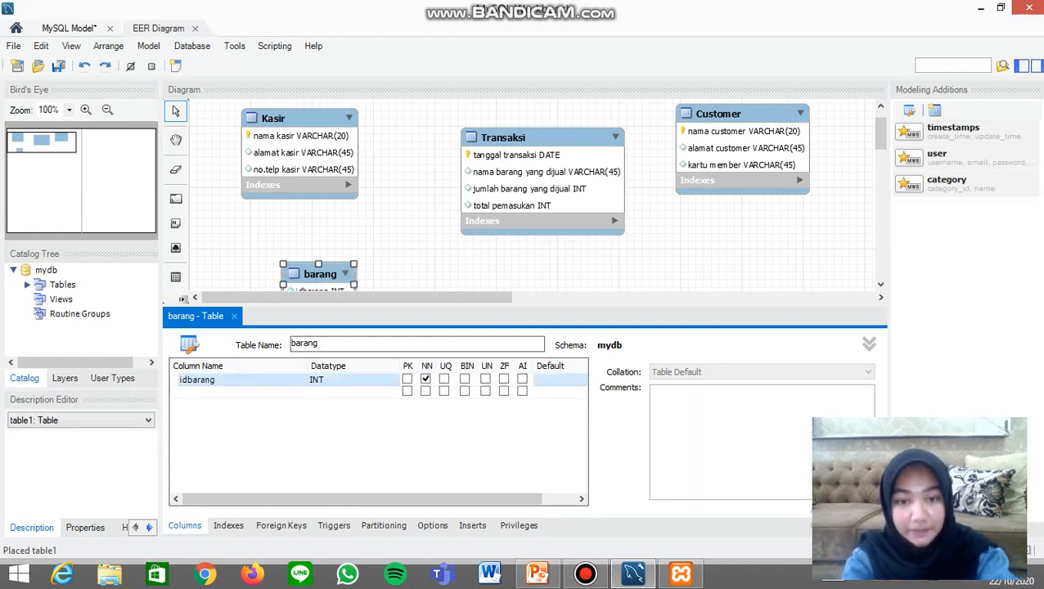
{"action": "left_click", "coordinate": [408, 392]}
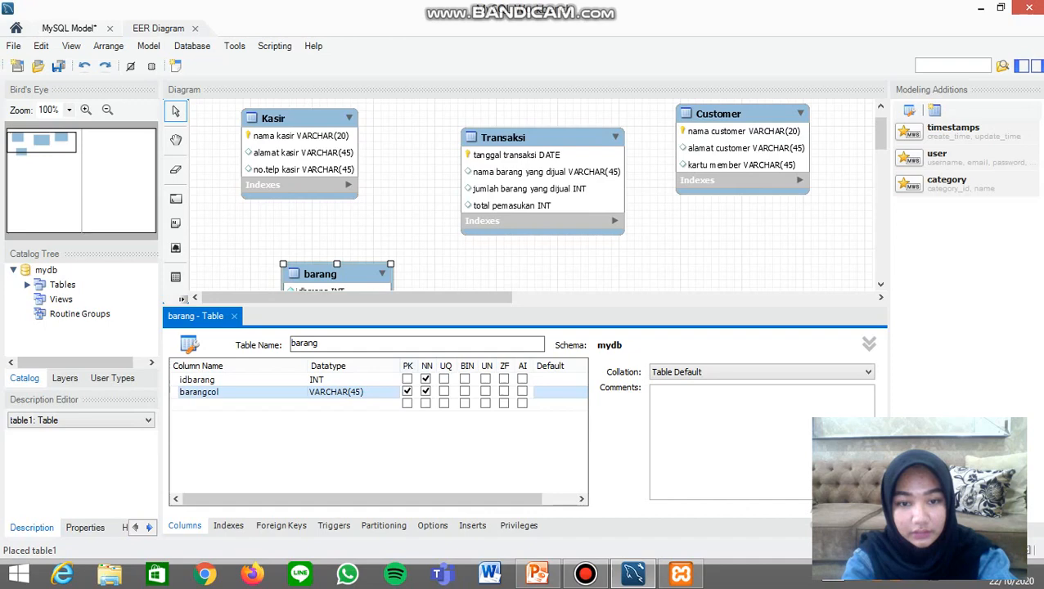
{"action": "left_click", "coordinate": [407, 379]}
{"action": "left_click", "coordinate": [425, 391]}
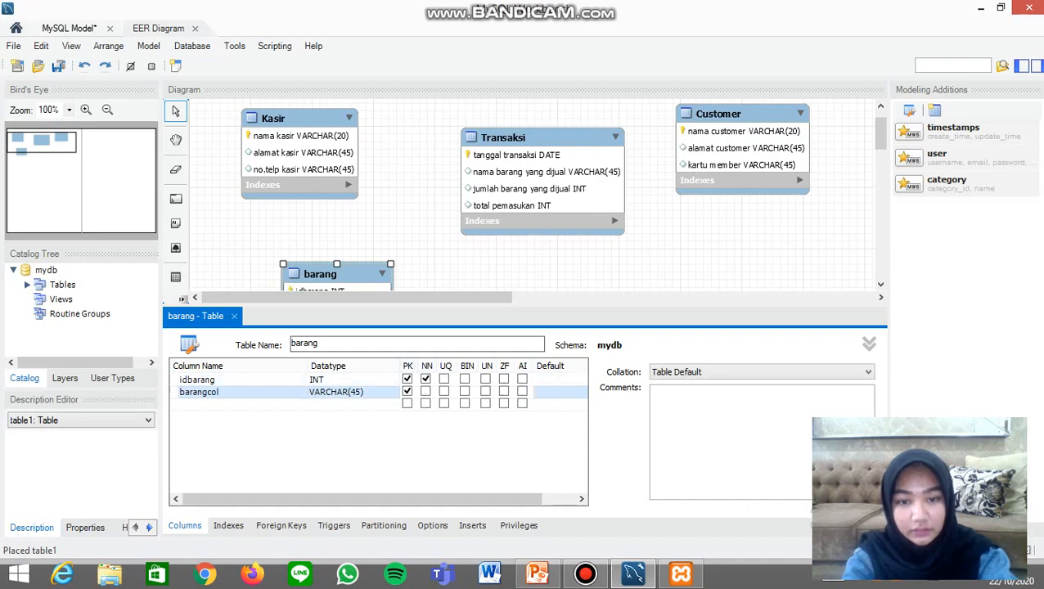
{"action": "left_click", "coordinate": [407, 403]}
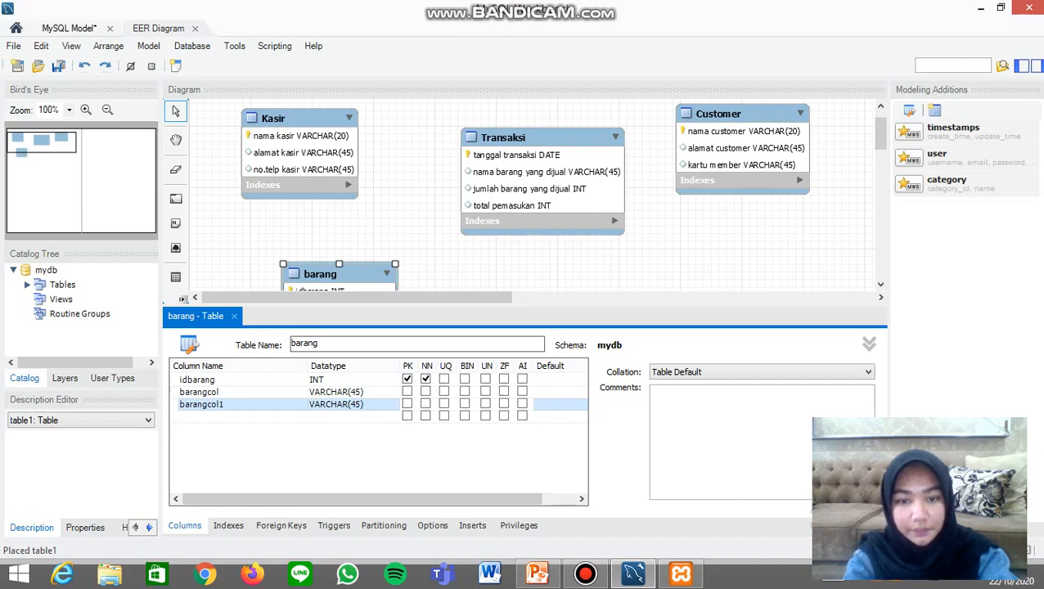
{"action": "left_click", "coordinate": [408, 416]}
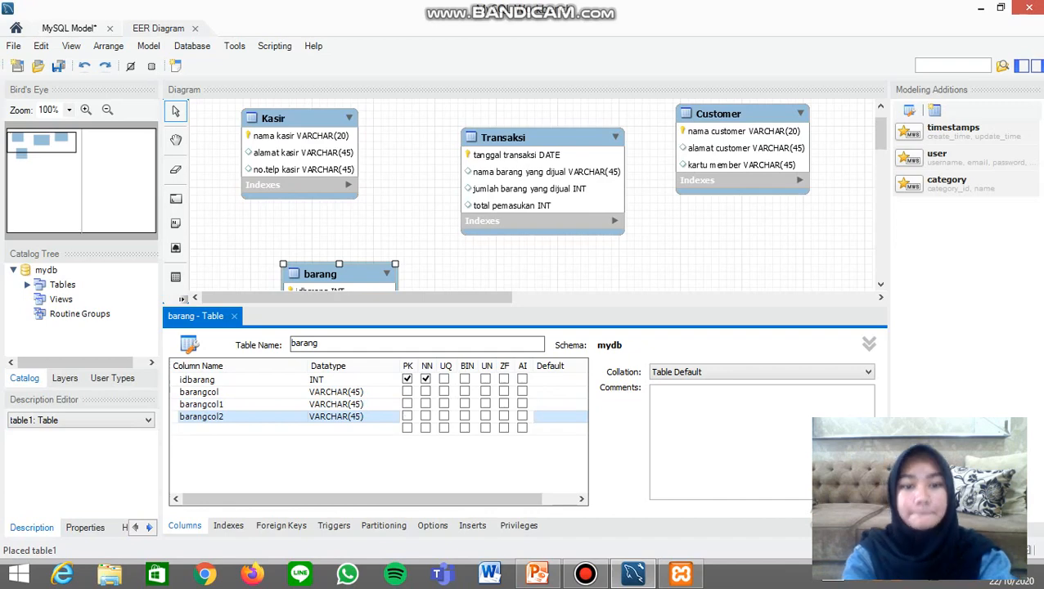
Step: Rename the first two columns of the barang table to "nama barang" and "merk barang"
{"action": "double_click", "coordinate": [197, 379]}
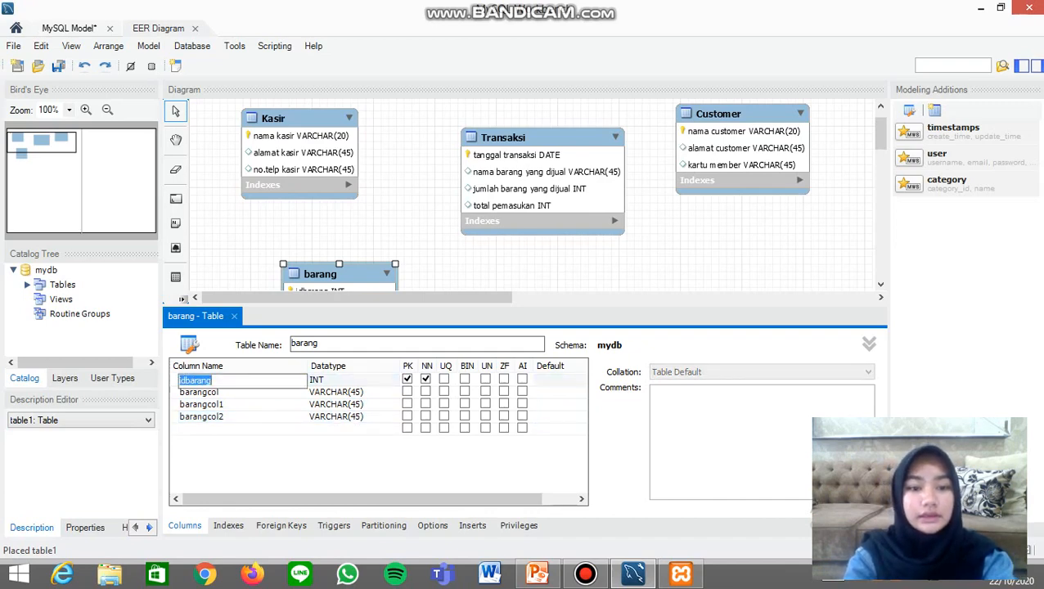
{"action": "key", "text": "BackSpace"}
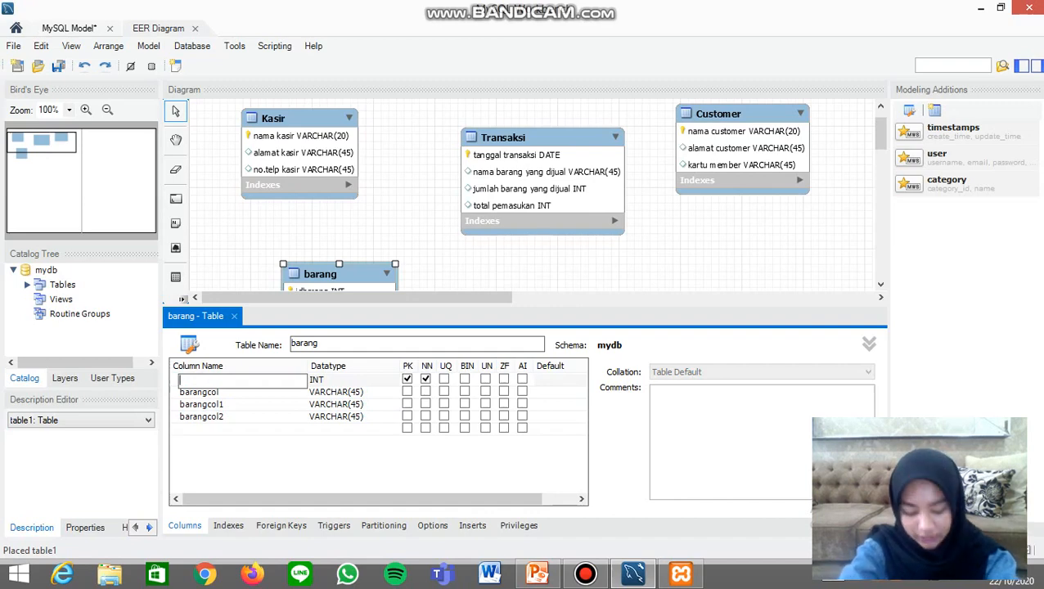
{"action": "type", "text": "nama ba"}
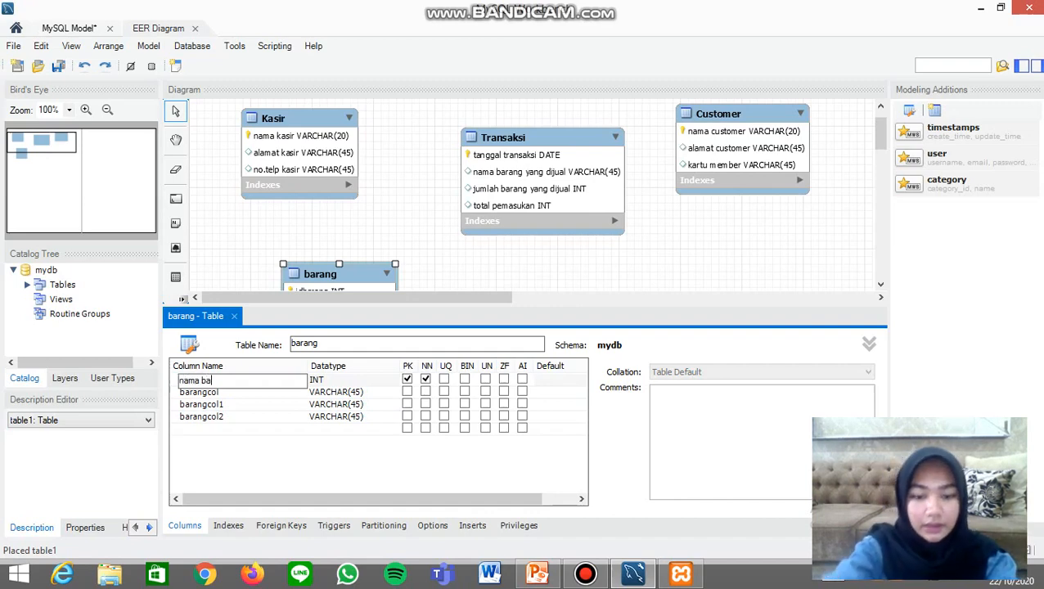
{"action": "type", "text": "rang"}
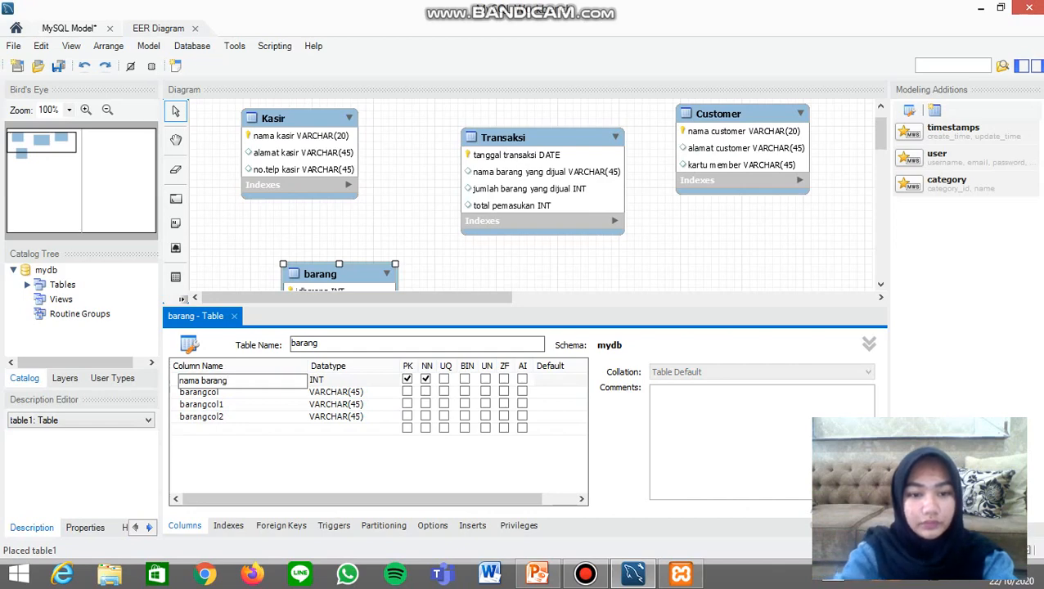
{"action": "key", "text": "Return"}
{"action": "key", "text": "BackSpace"}
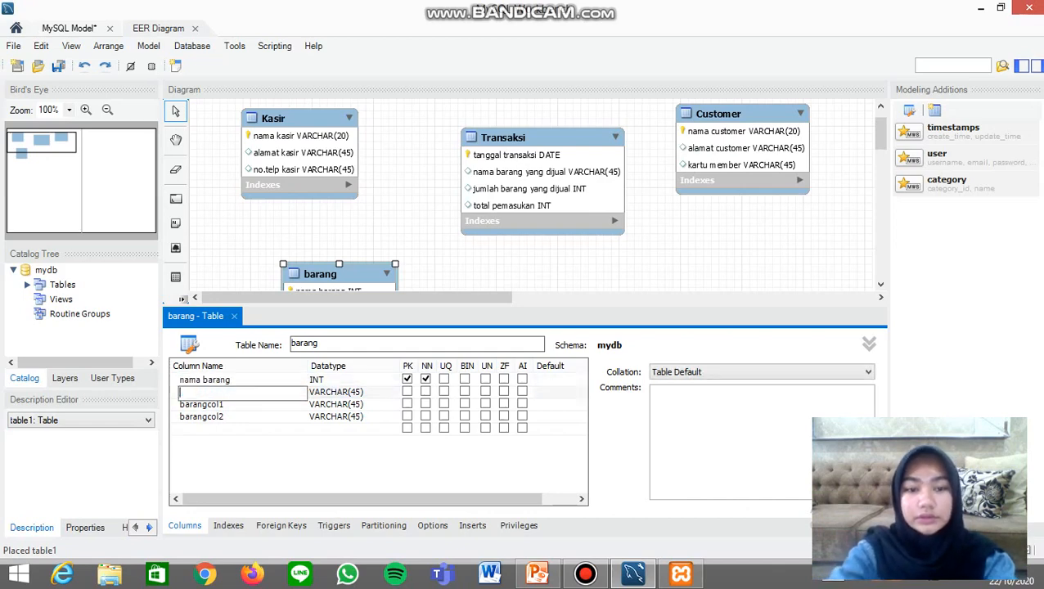
{"action": "type", "text": "merk"}
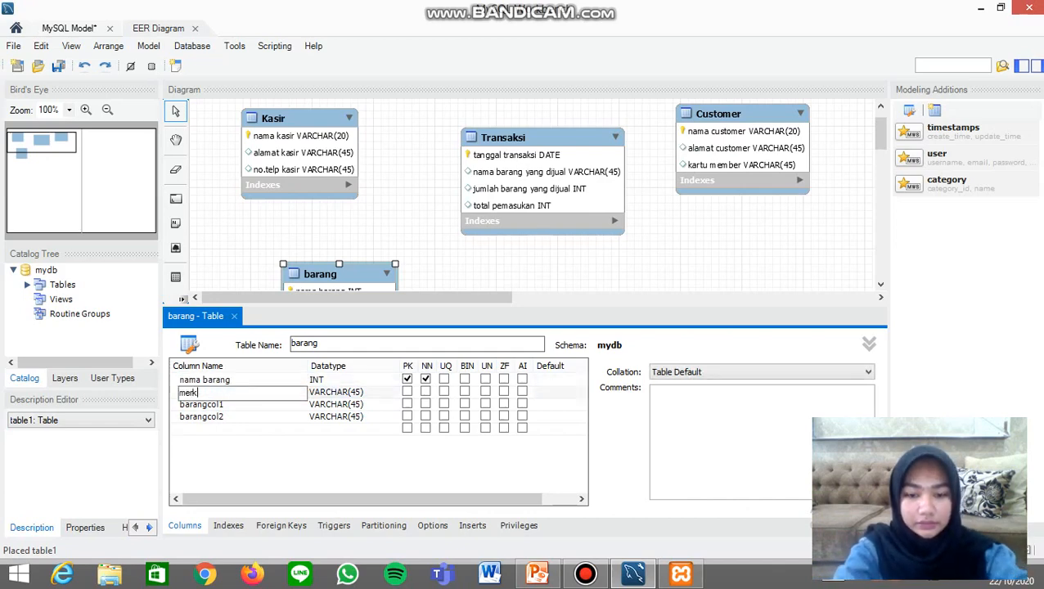
{"action": "type", "text": " b"}
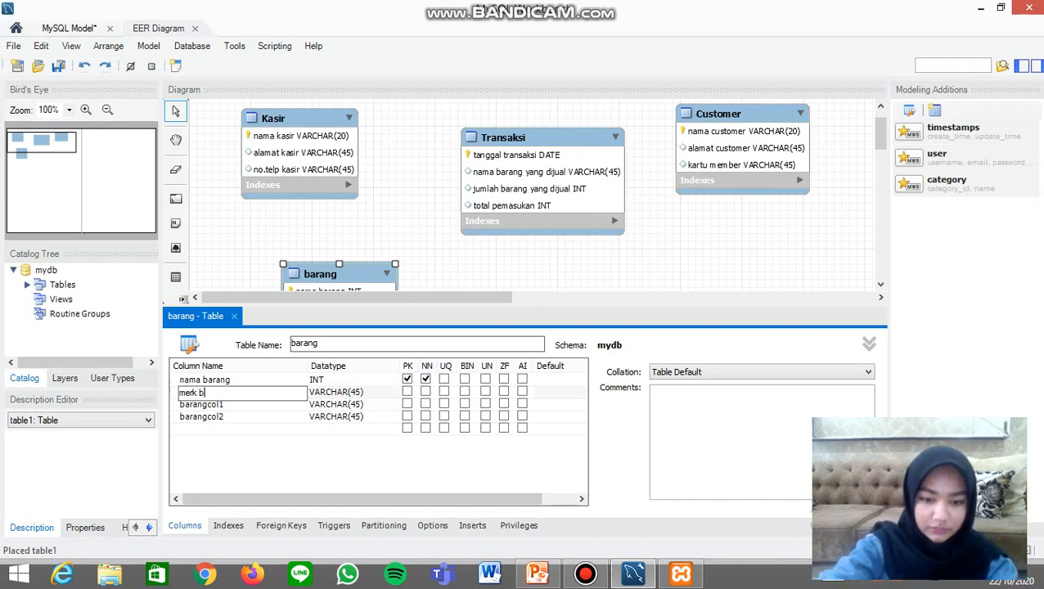
{"action": "type", "text": "arang"}
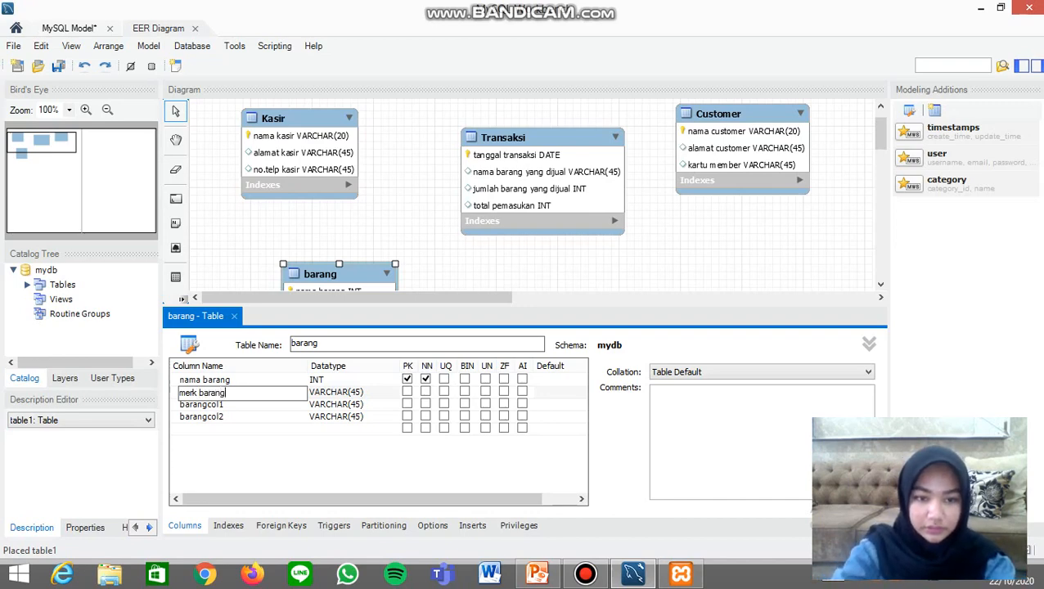
{"action": "key", "text": "Return"}
Step: Rename the third and fourth barang columns to "jenis barang" and "harga barang", and add a fifth column named "stok barang"
{"action": "type", "text": "jen"}
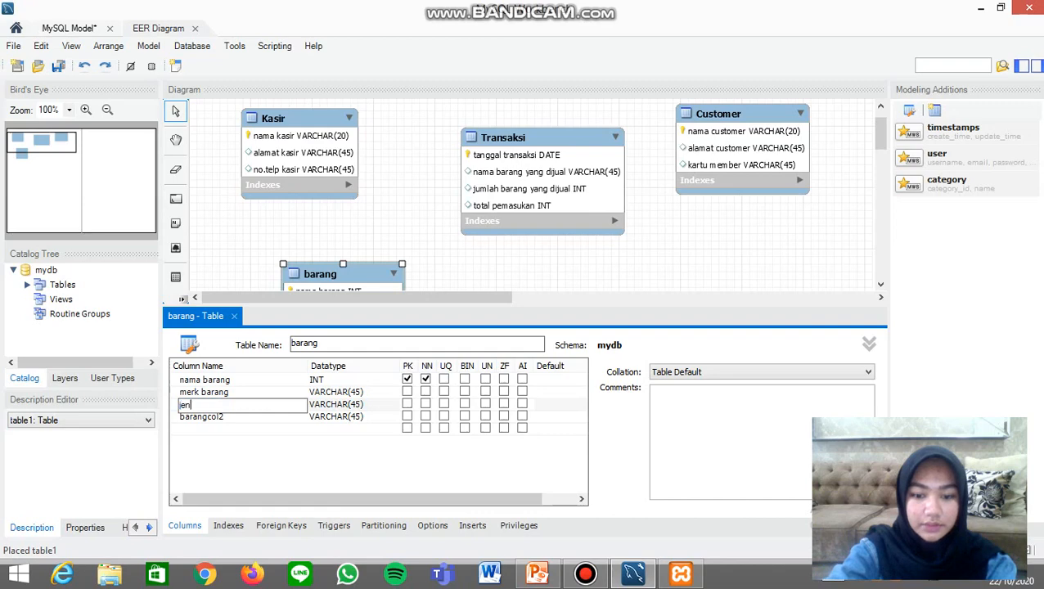
{"action": "type", "text": "is barang"}
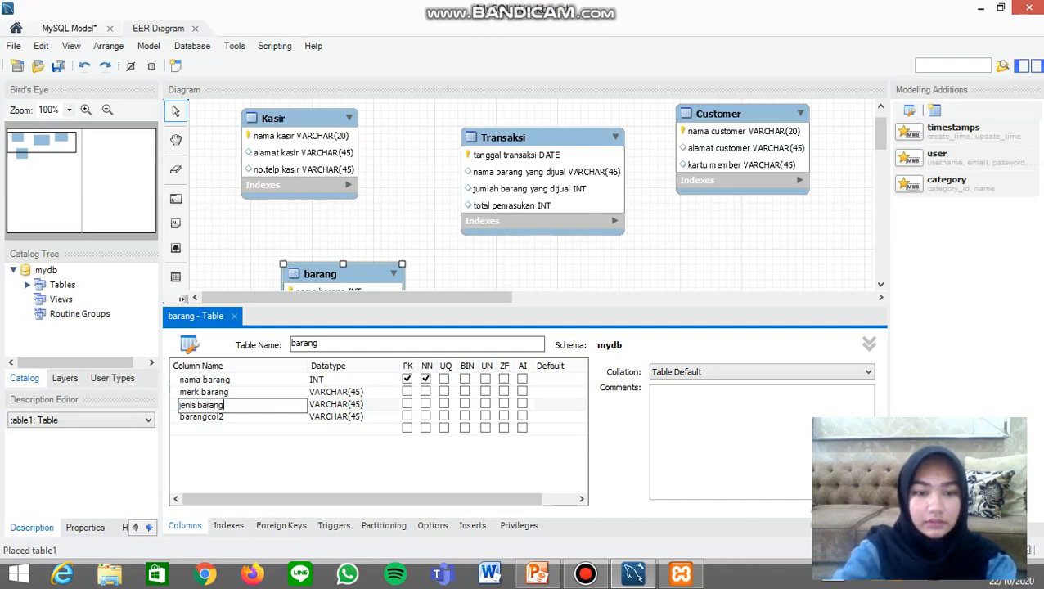
{"action": "key", "text": "Return"}
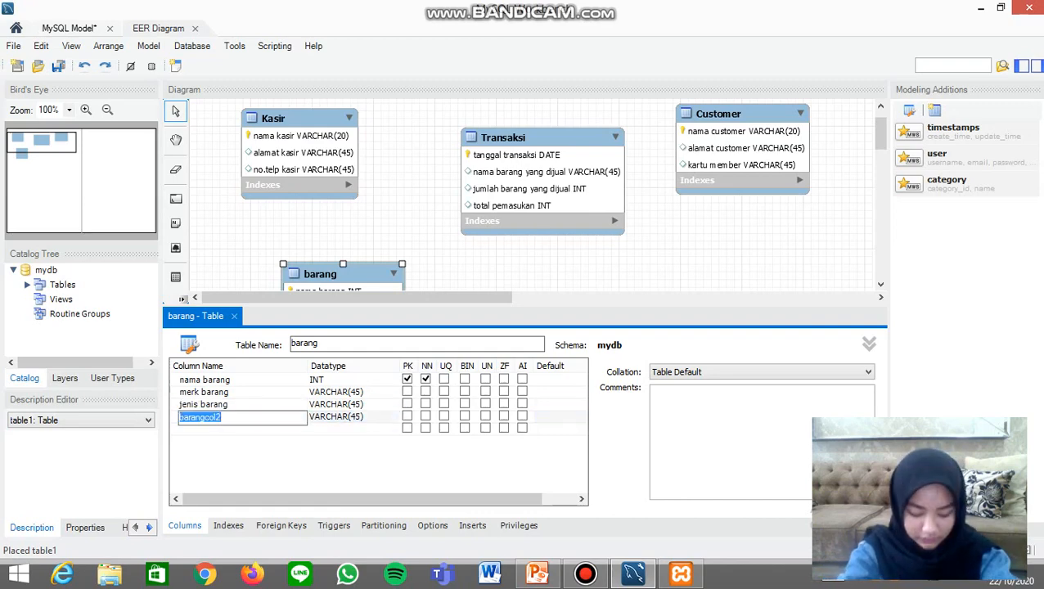
{"action": "type", "text": "har"}
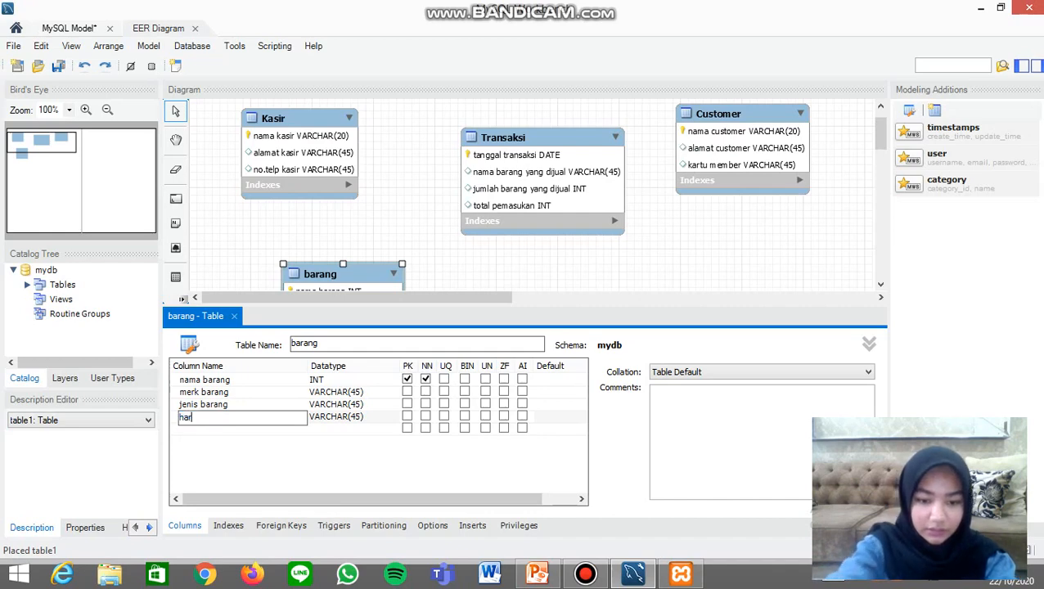
{"action": "type", "text": "ga barang"}
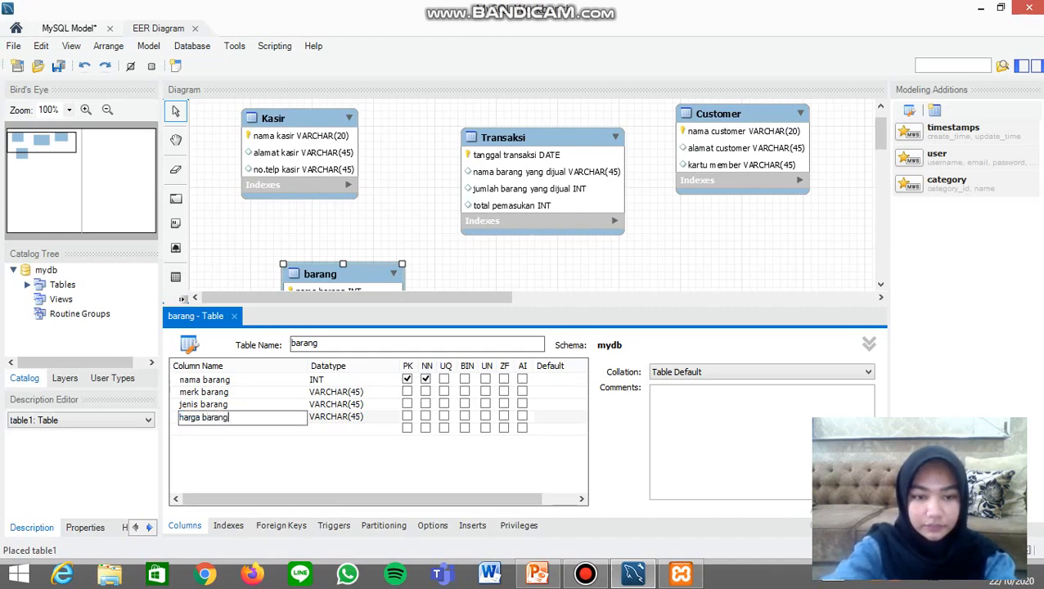
{"action": "key", "text": "Return"}
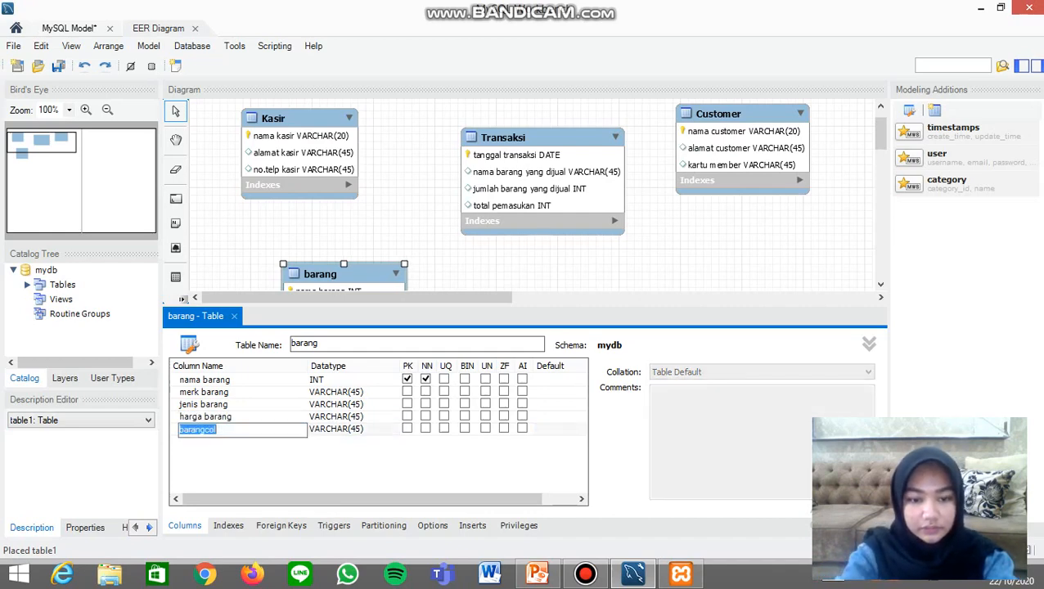
{"action": "type", "text": "stok bara"}
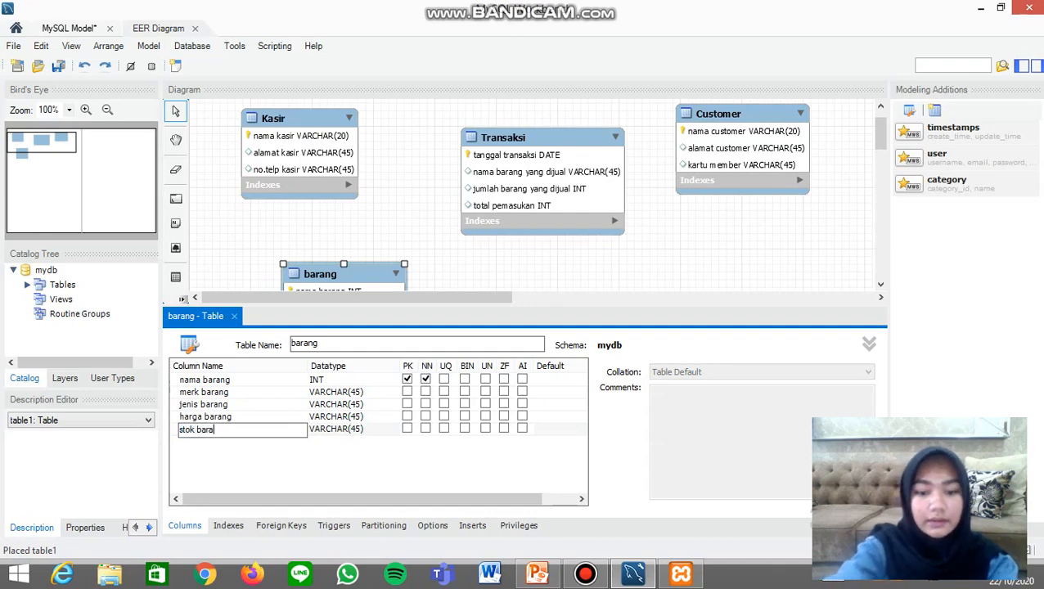
{"action": "type", "text": "ng"}
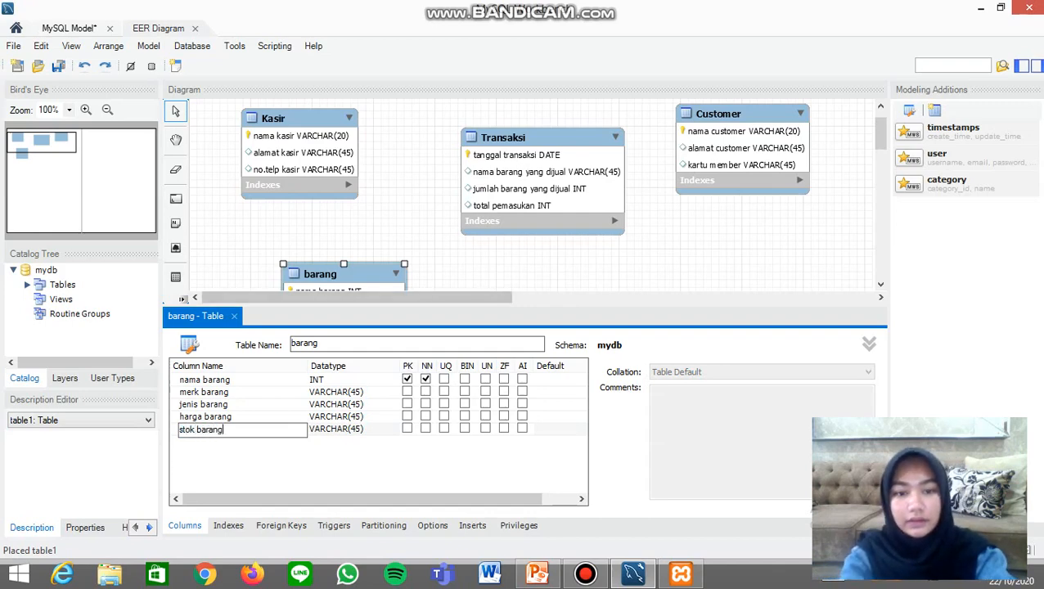
Step: Set the data type of the "nama barang" primary key column to VARCHAR(20)
{"action": "left_click", "coordinate": [319, 380]}
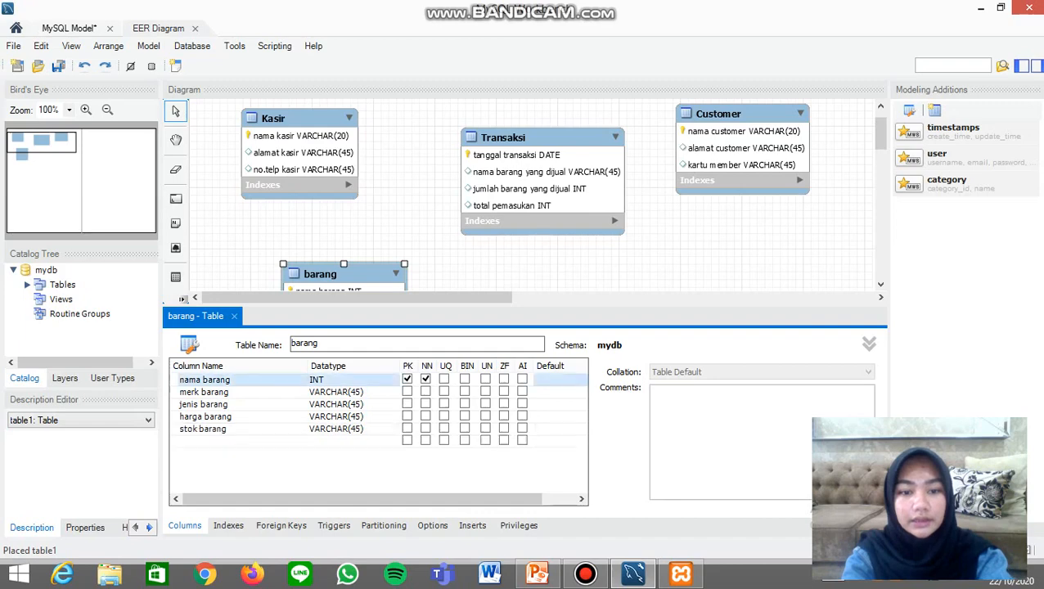
{"action": "left_click", "coordinate": [327, 379]}
{"action": "left_click", "coordinate": [393, 381]}
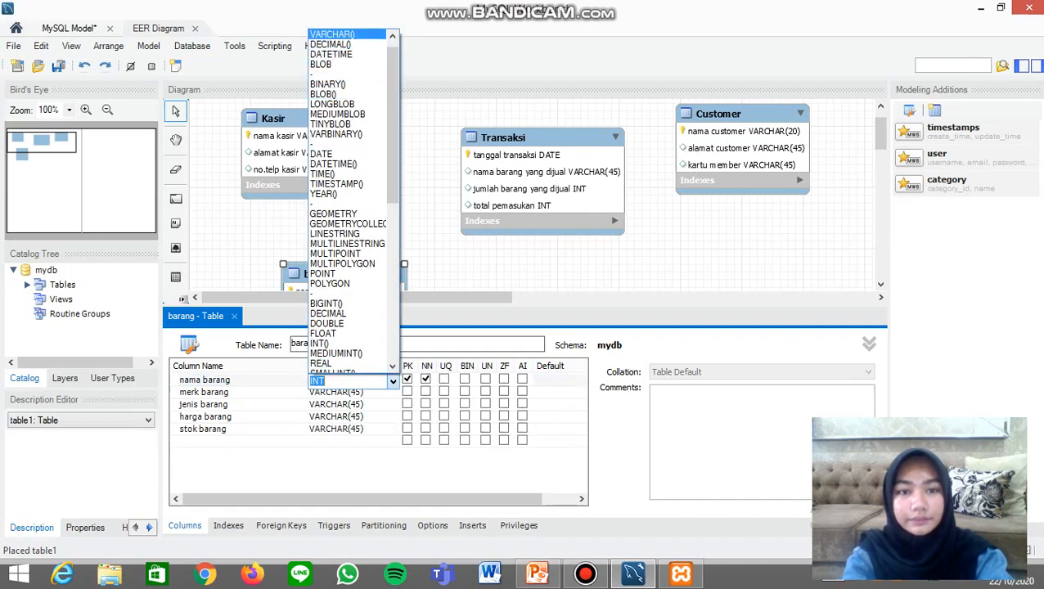
{"action": "left_click", "coordinate": [332, 34]}
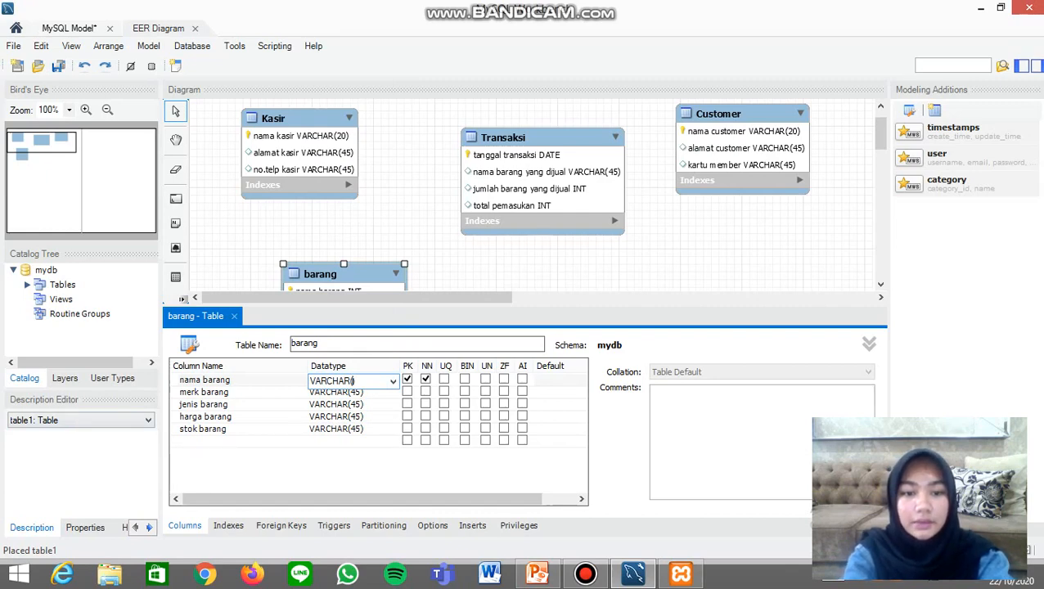
{"action": "key", "text": "Return"}
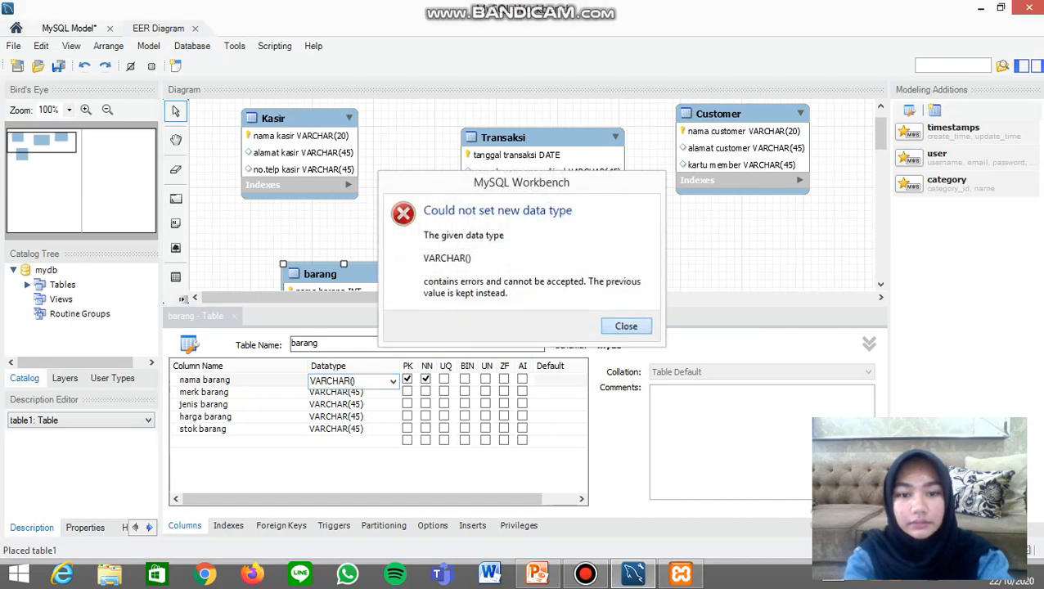
{"action": "key", "text": "Return"}
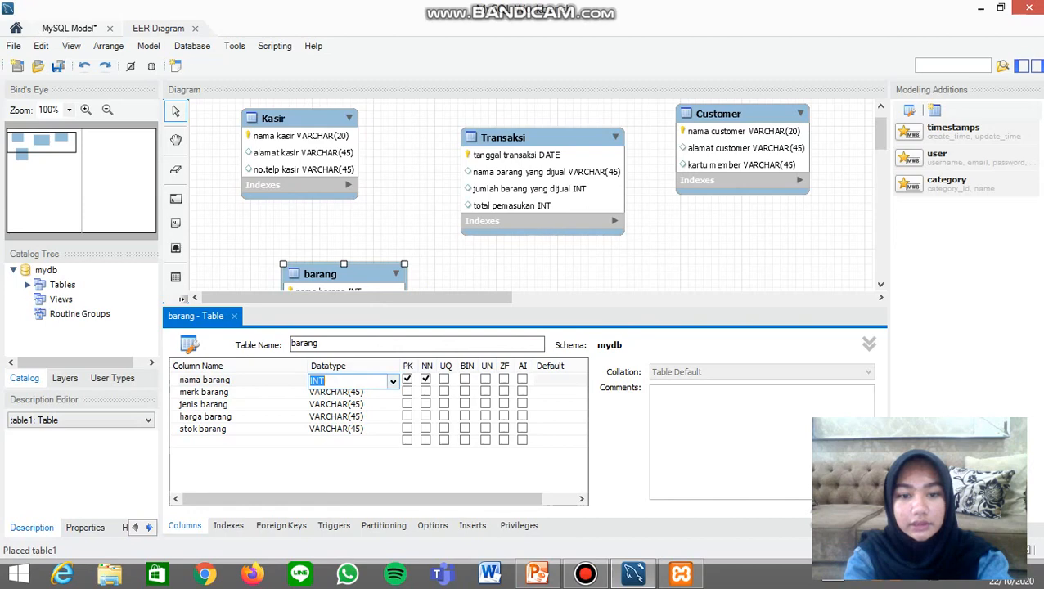
{"action": "left_click", "coordinate": [393, 381]}
{"action": "key", "text": "Return"}
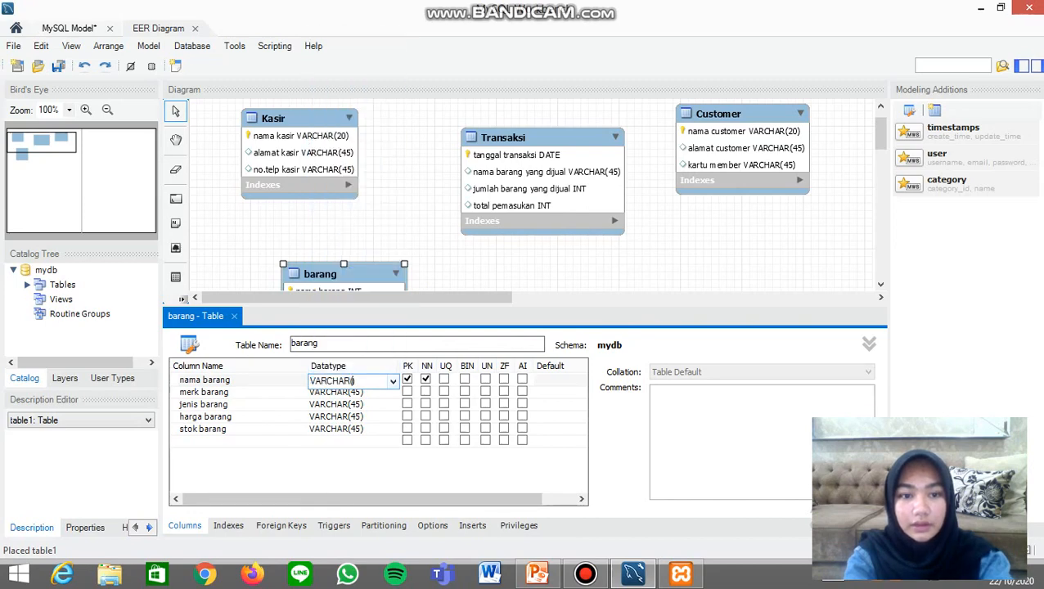
{"action": "type", "text": "20"}
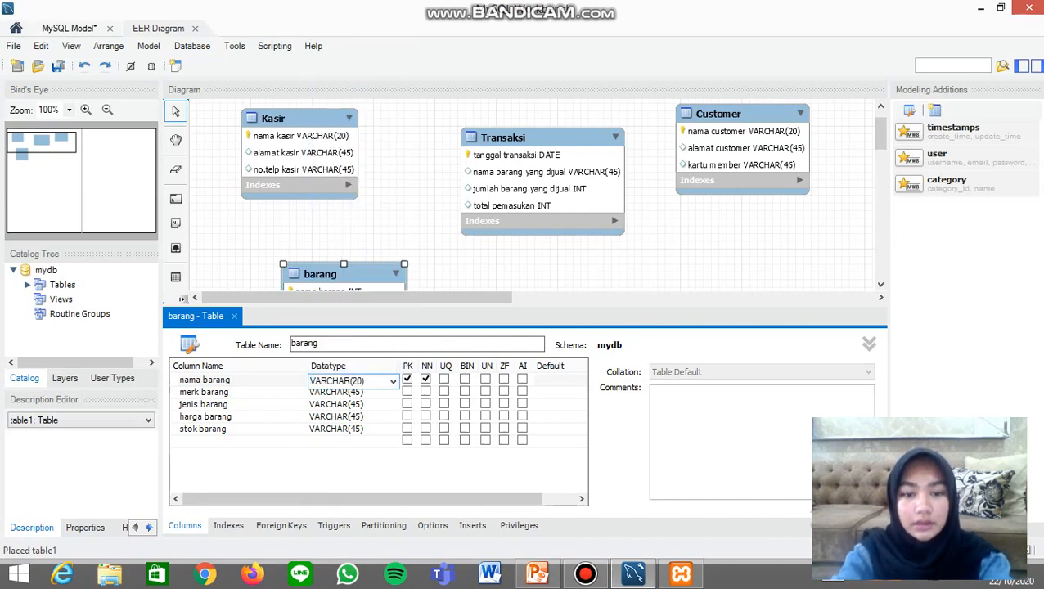
{"action": "left_click", "coordinate": [337, 404]}
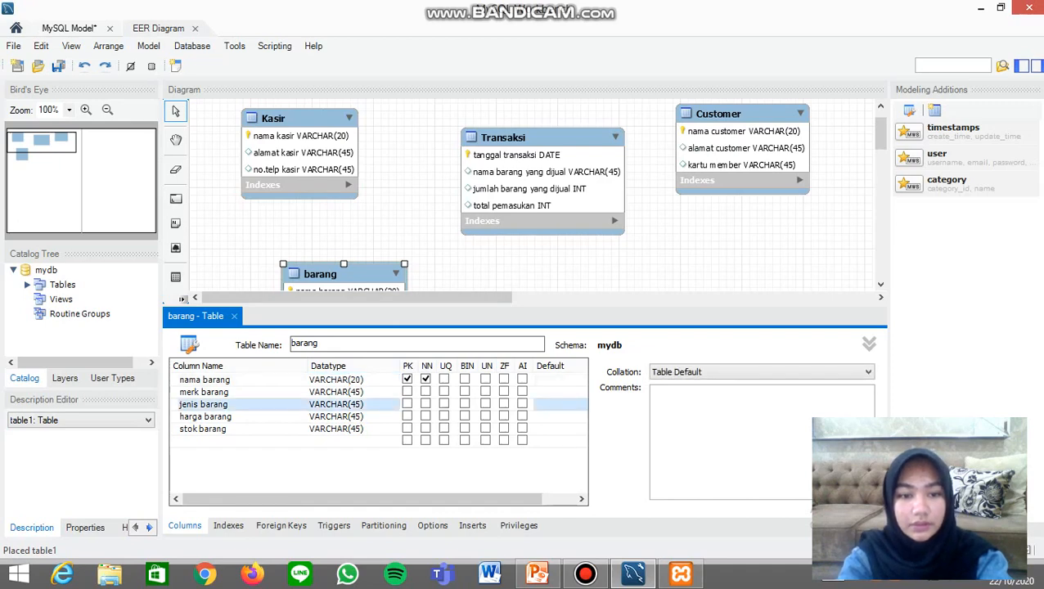
Step: Set the data type of the "harga barang" and "stok barang" columns to INT
{"action": "double_click", "coordinate": [336, 418]}
{"action": "left_click", "coordinate": [393, 418]}
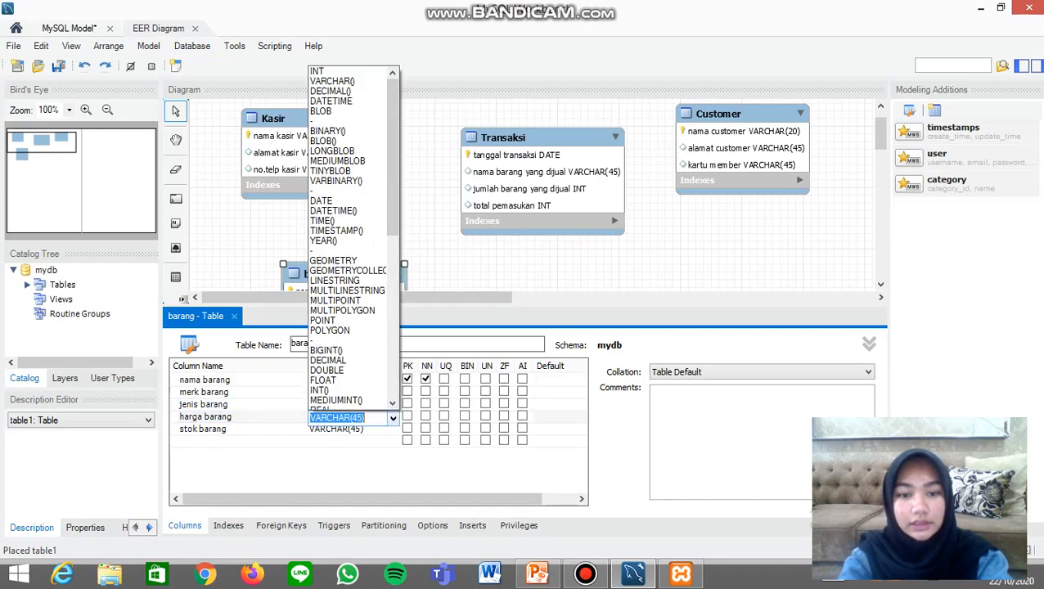
{"action": "left_click", "coordinate": [318, 71]}
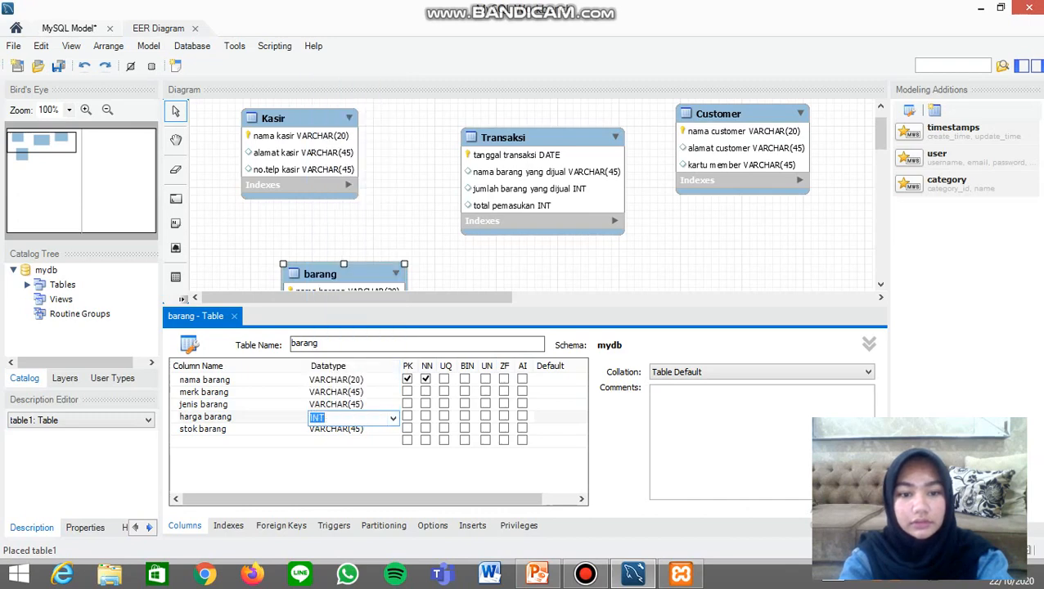
{"action": "double_click", "coordinate": [336, 430]}
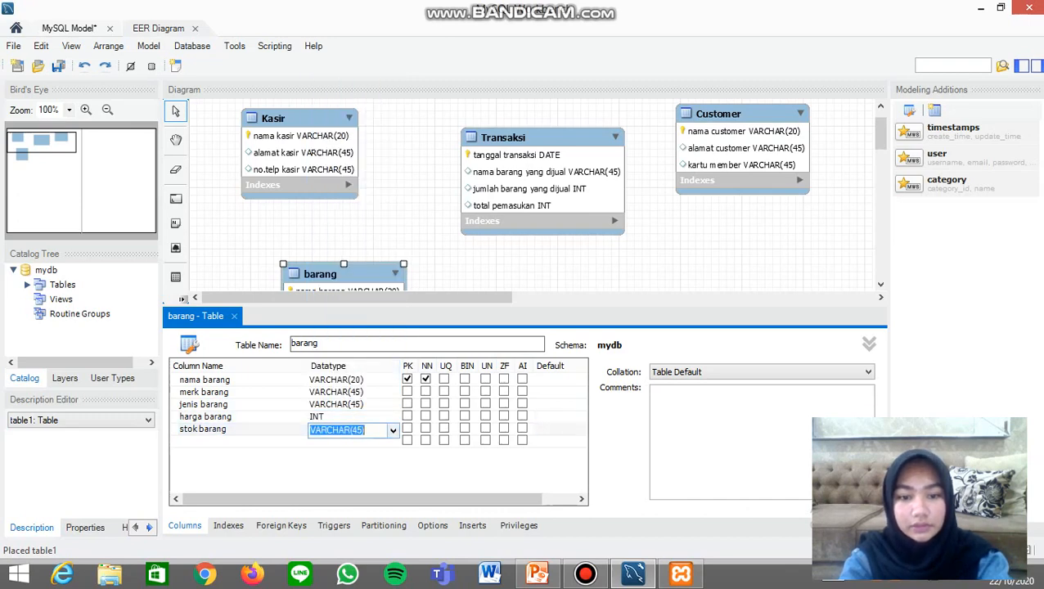
{"action": "left_click", "coordinate": [392, 431]}
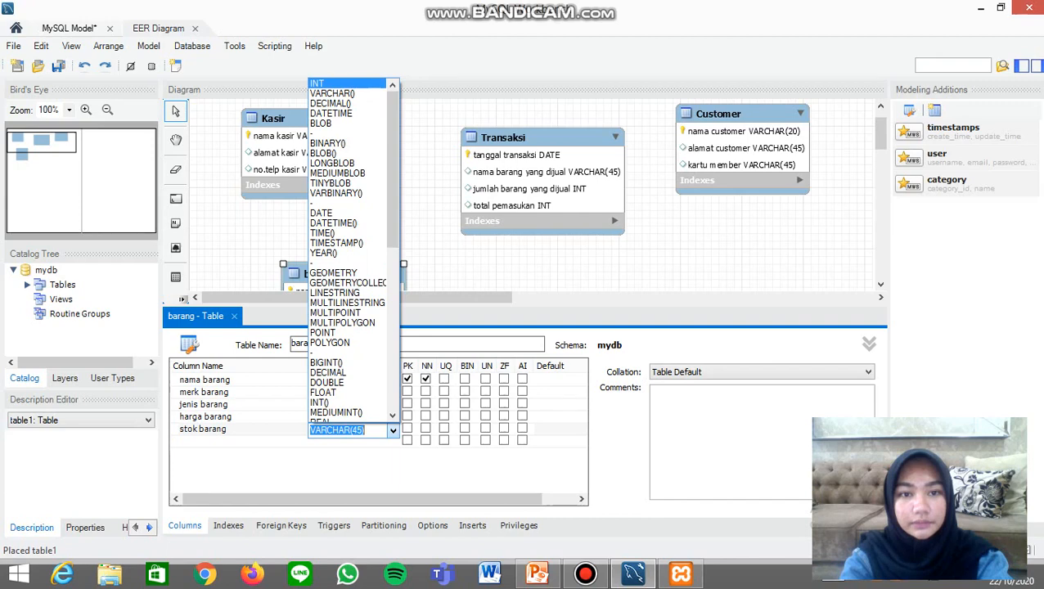
{"action": "left_click", "coordinate": [317, 83]}
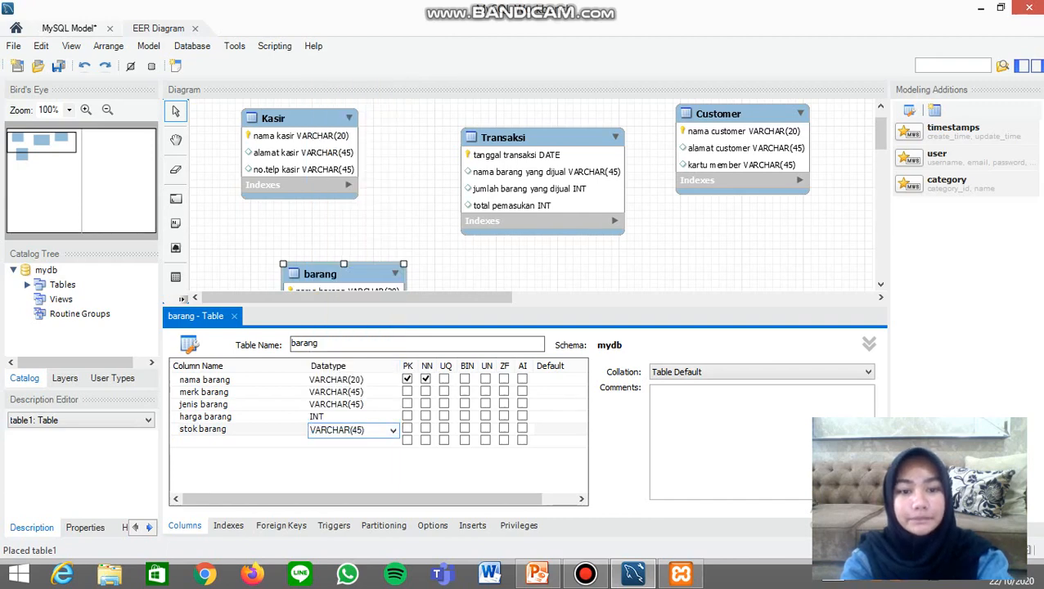
{"action": "left_click", "coordinate": [393, 430]}
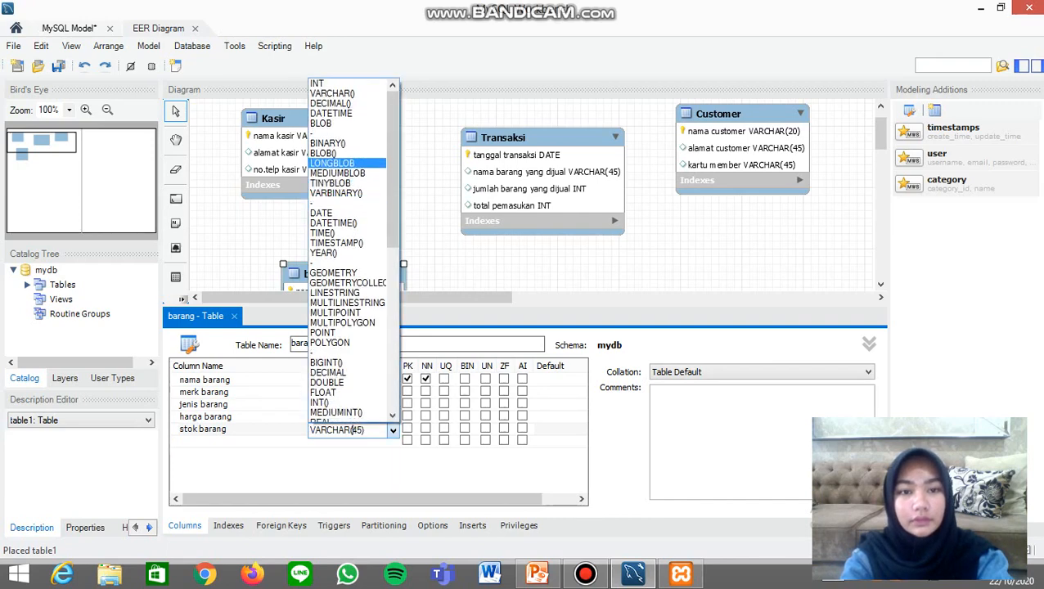
{"action": "left_click", "coordinate": [317, 84]}
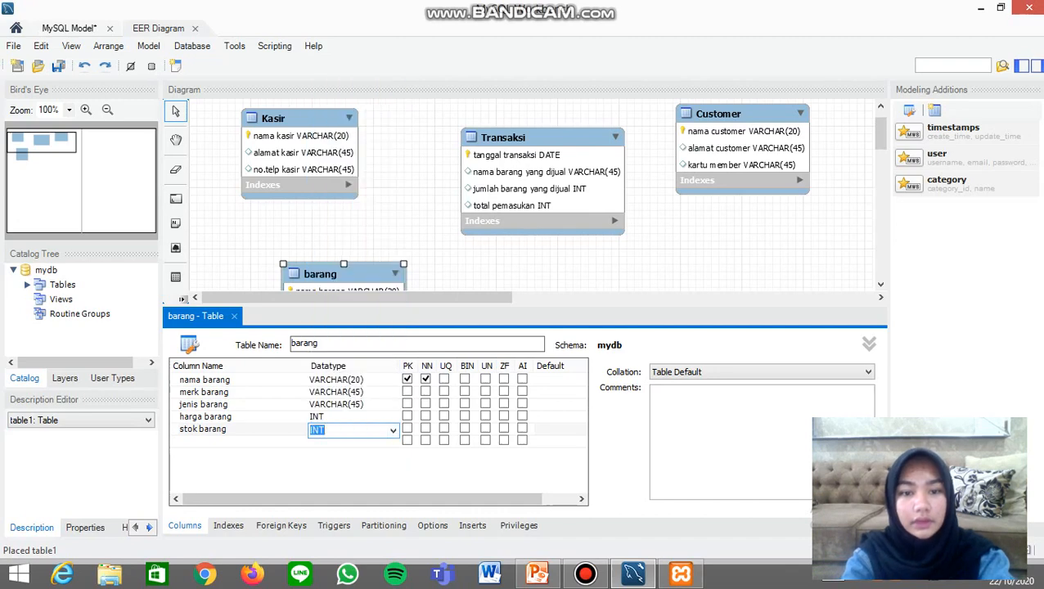
{"action": "left_click", "coordinate": [393, 237]}
Step: Move the barang table slightly up and left, and place a new table in the empty area below Customer
{"action": "left_click_drag", "start_coordinate": [344, 274], "coordinate": [324, 264]}
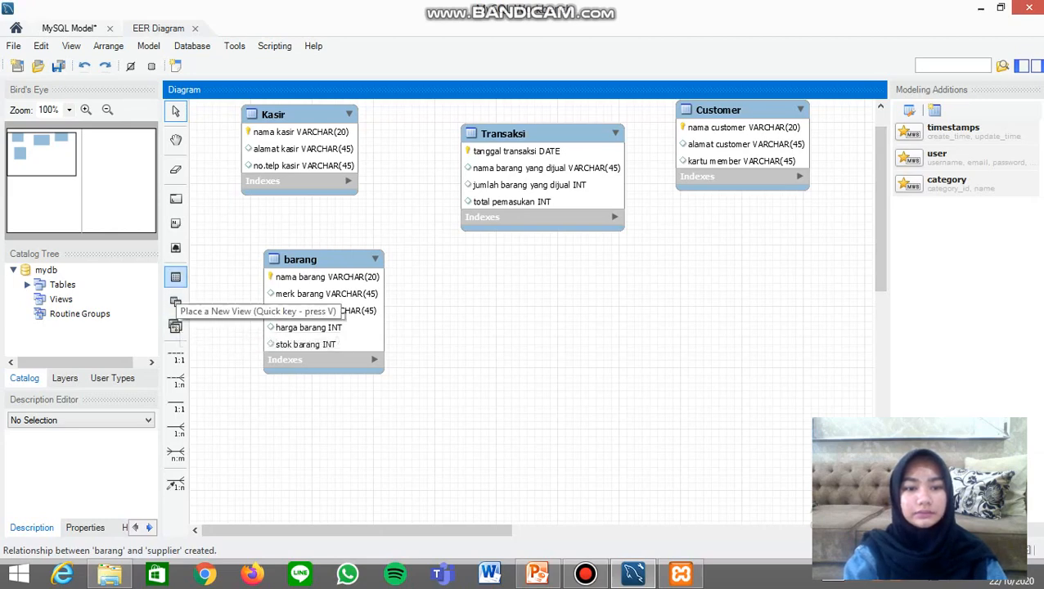
{"action": "left_click", "coordinate": [175, 279]}
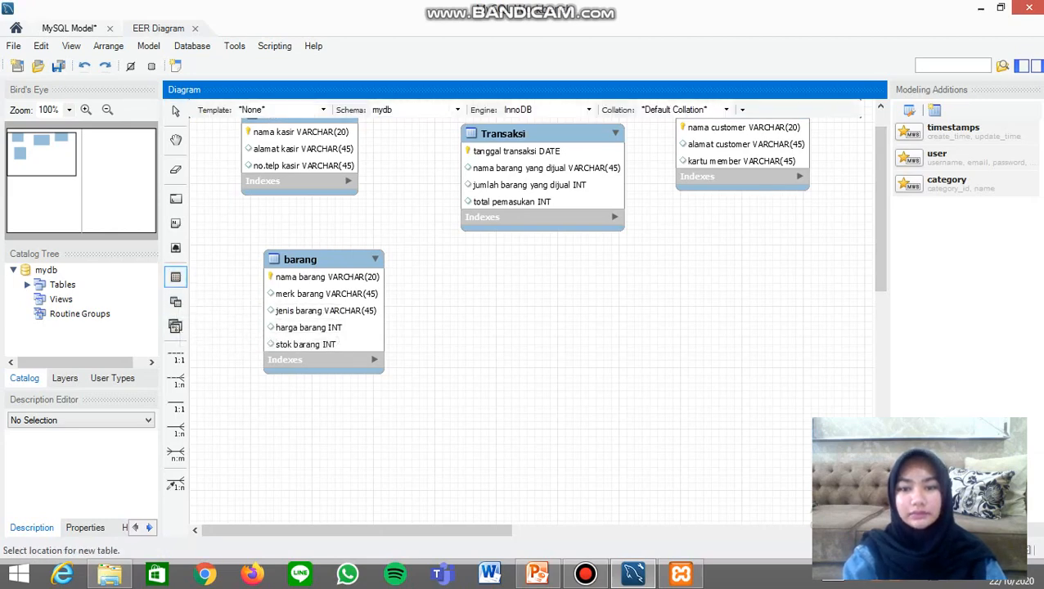
{"action": "left_click", "coordinate": [716, 266]}
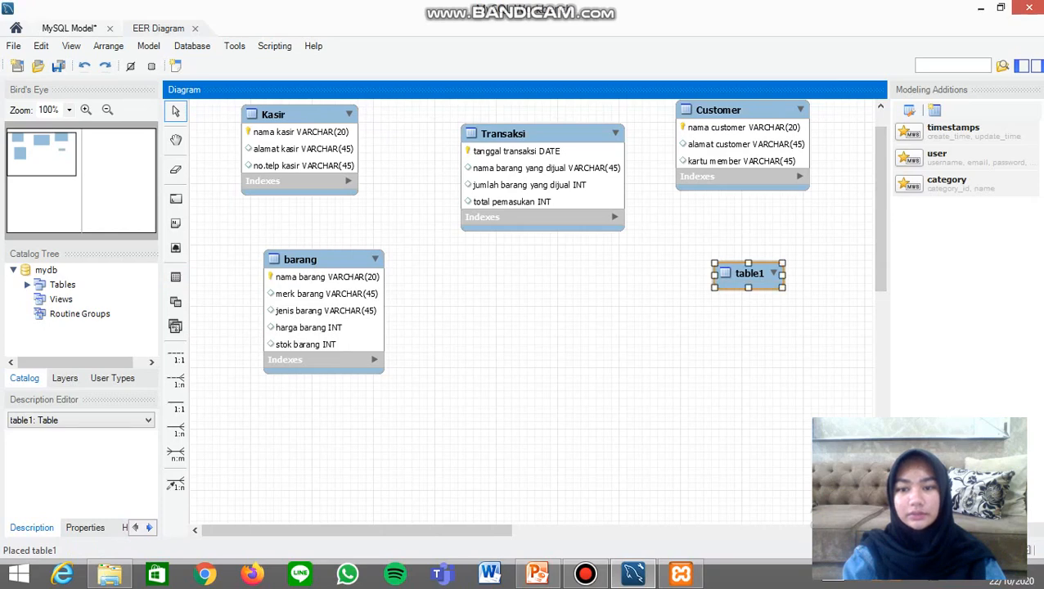
Step: Open the new table below Customer for editing and name it "supplier"
{"action": "double_click", "coordinate": [746, 274]}
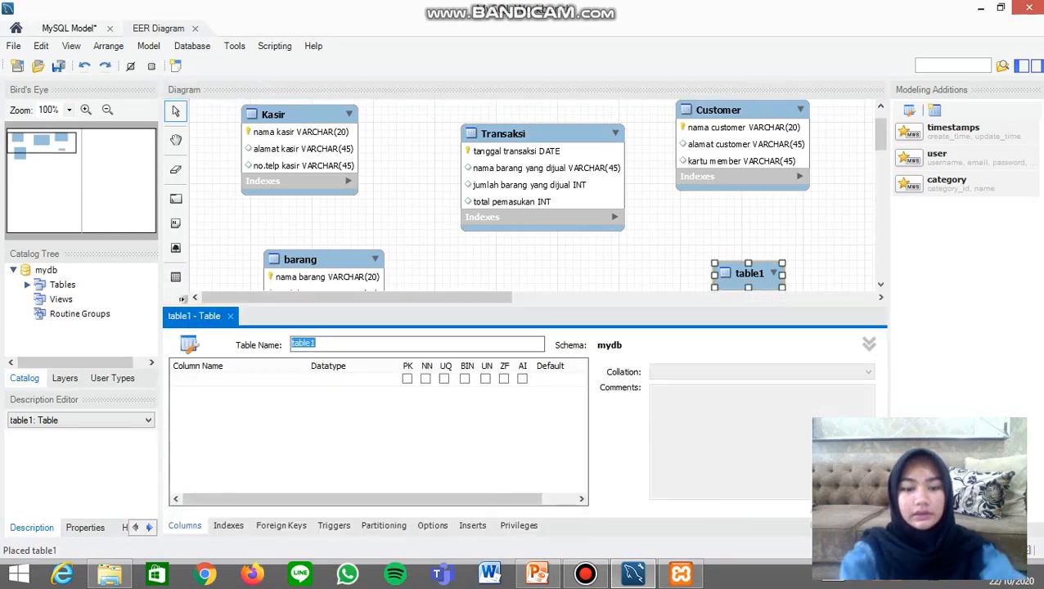
{"action": "type", "text": "su"}
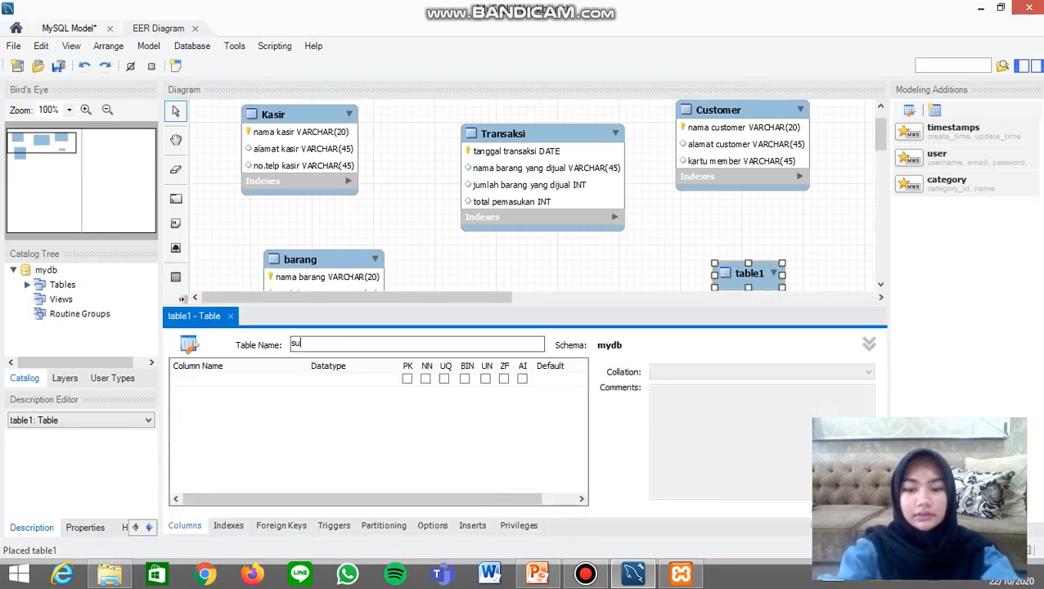
{"action": "type", "text": "ppl"}
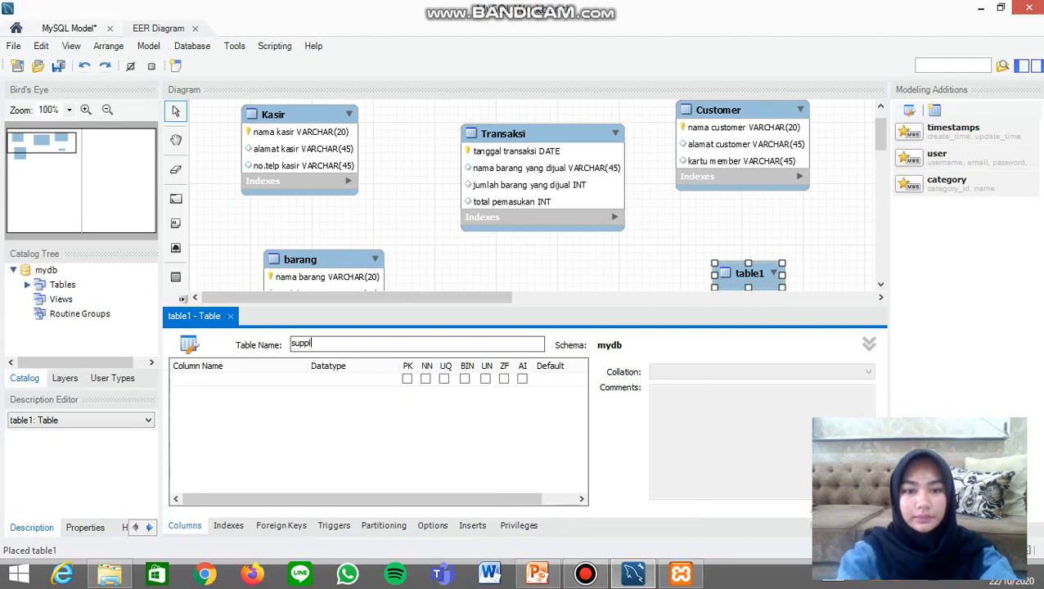
{"action": "type", "text": "ier"}
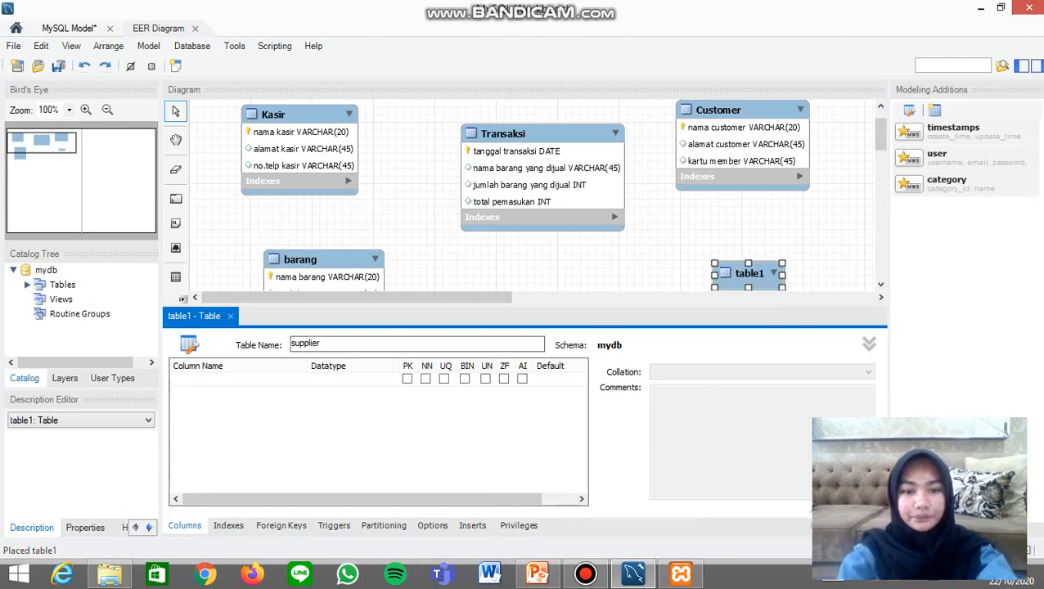
Step: Add two columns to the supplier table and make only the first one a not-null primary key
{"action": "left_click", "coordinate": [229, 380]}
{"action": "double_click", "coordinate": [229, 380]}
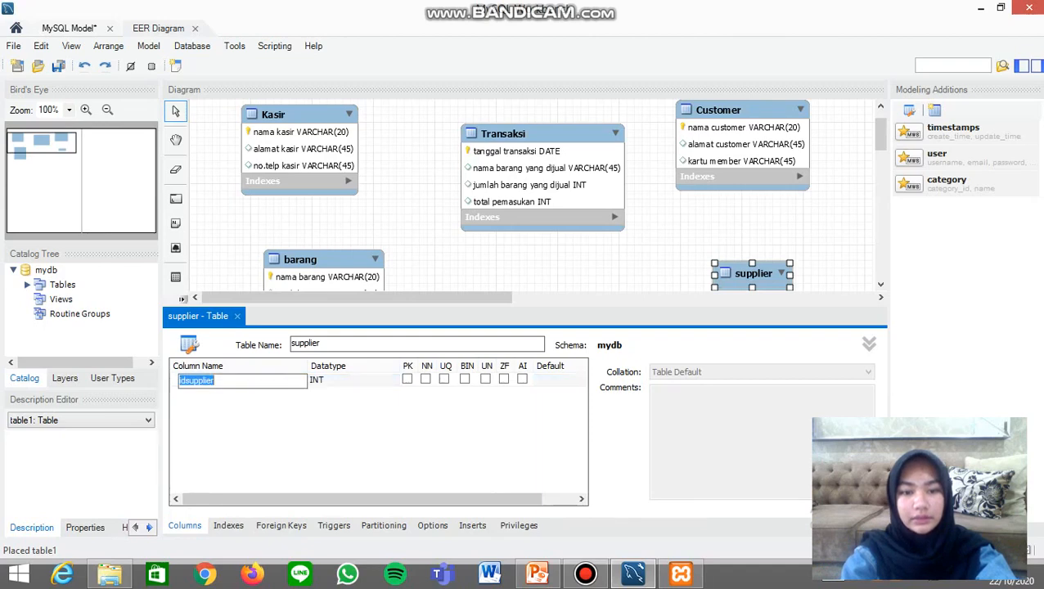
{"action": "key", "text": "Return"}
{"action": "left_click", "coordinate": [407, 392]}
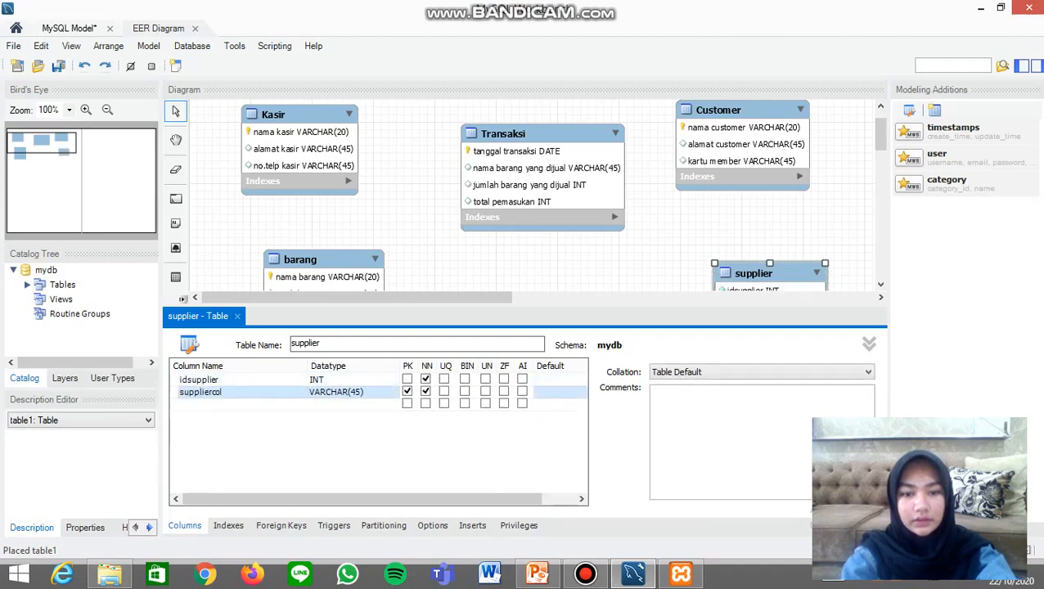
{"action": "left_click", "coordinate": [425, 392]}
{"action": "left_click", "coordinate": [408, 391]}
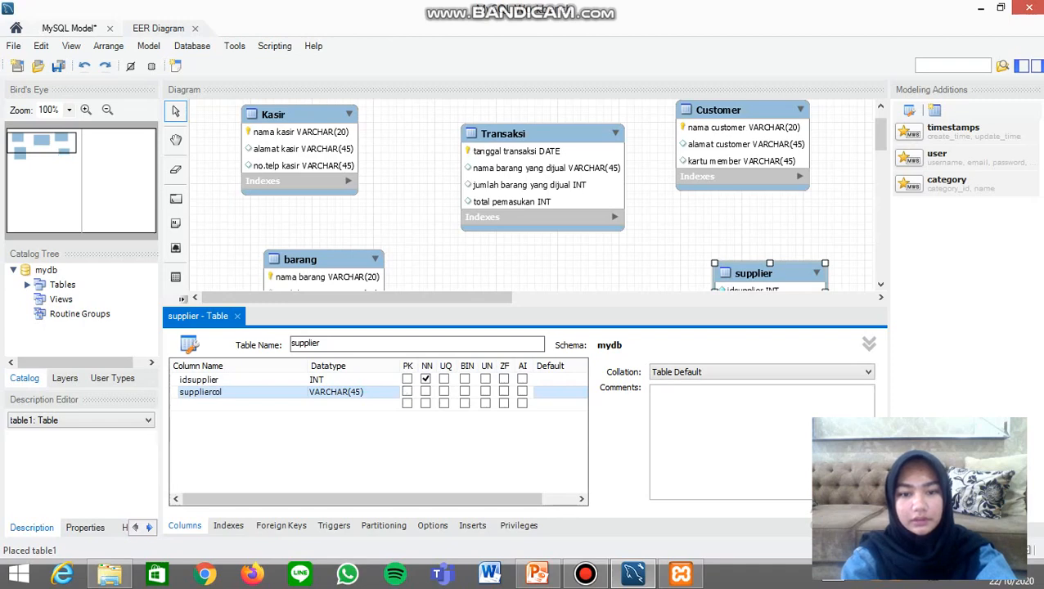
{"action": "left_click", "coordinate": [408, 379]}
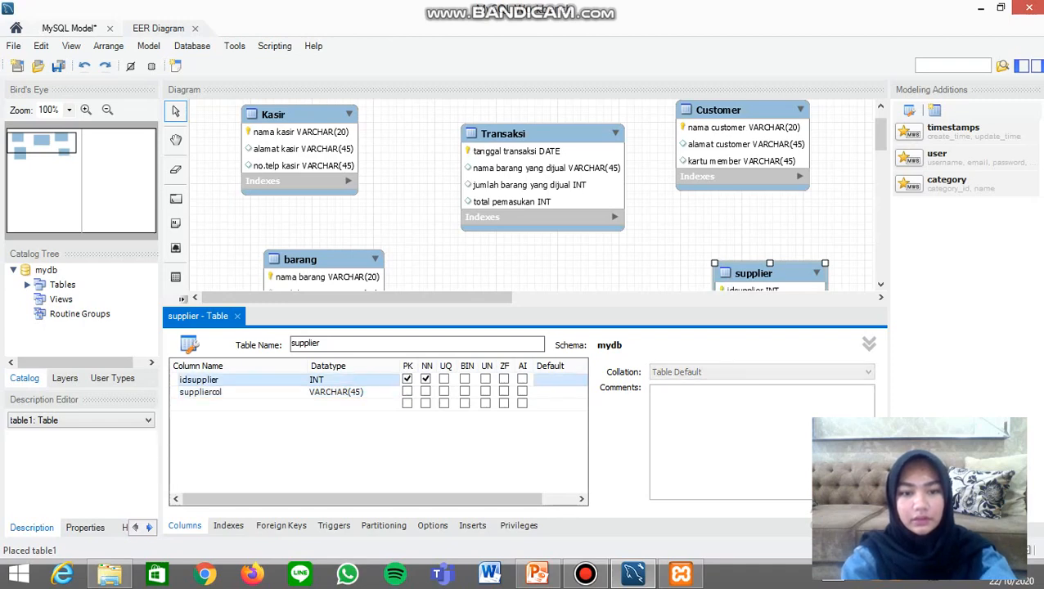
Step: Rename the supplier table's first column to "nama supplier" and its second column to "alamat supplier"
{"action": "double_click", "coordinate": [199, 379]}
{"action": "type", "text": "nama "}
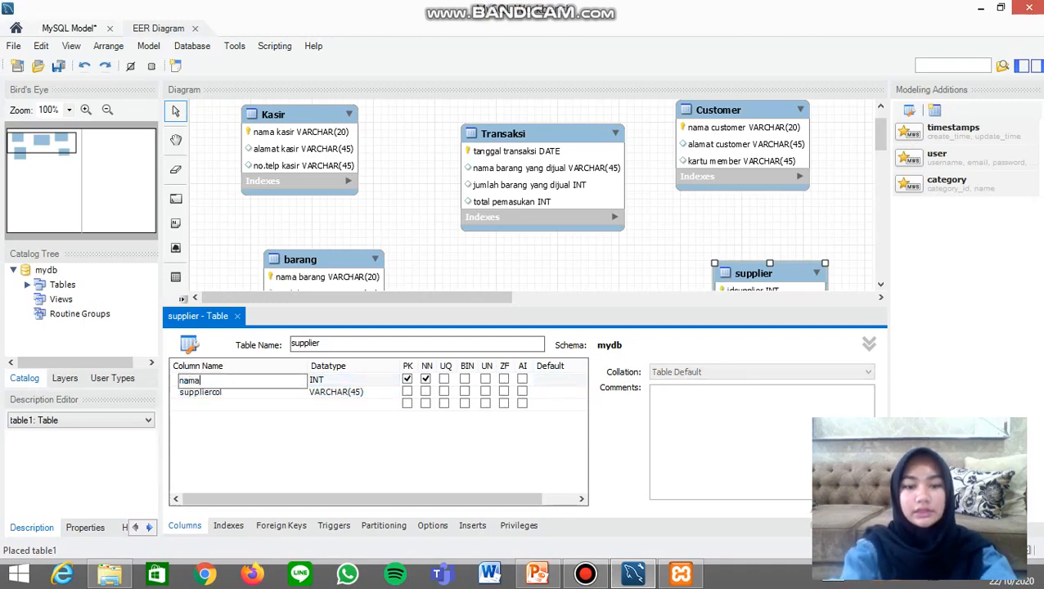
{"action": "type", "text": "supplier"}
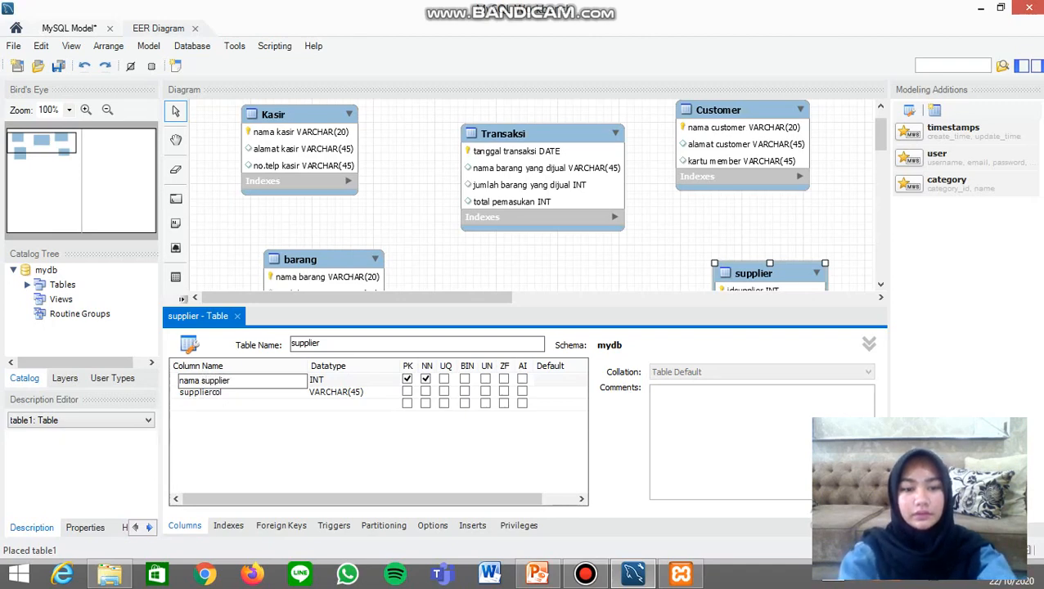
{"action": "double_click", "coordinate": [217, 392]}
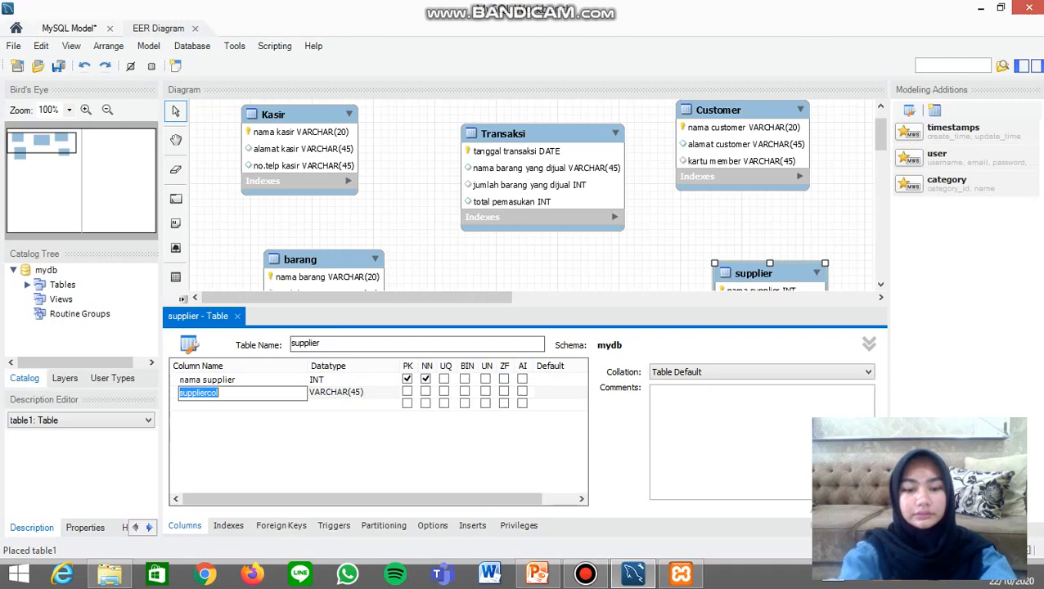
{"action": "type", "text": "alamat"}
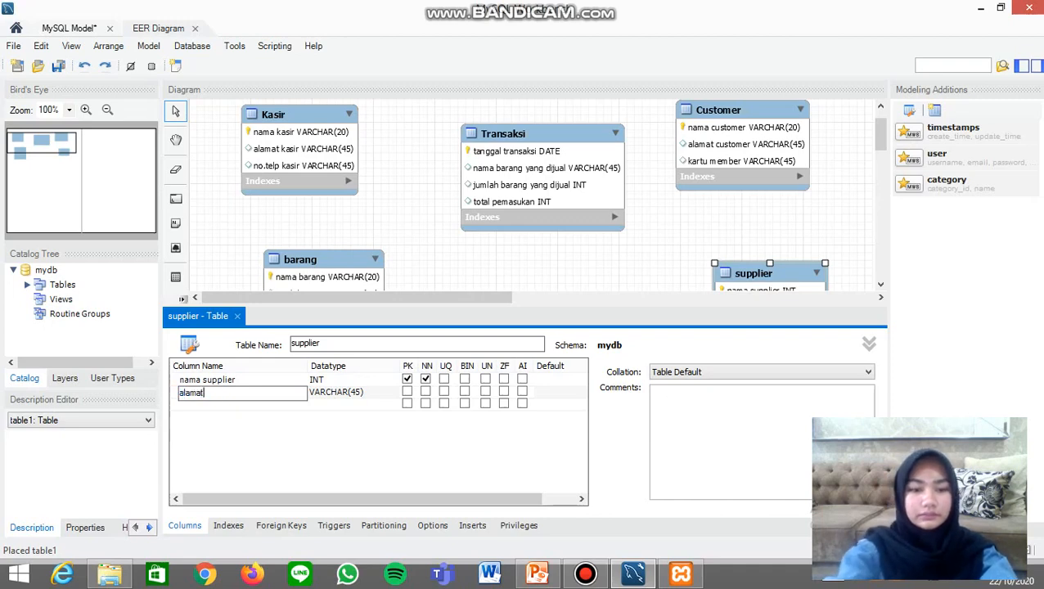
{"action": "type", "text": " supplier"}
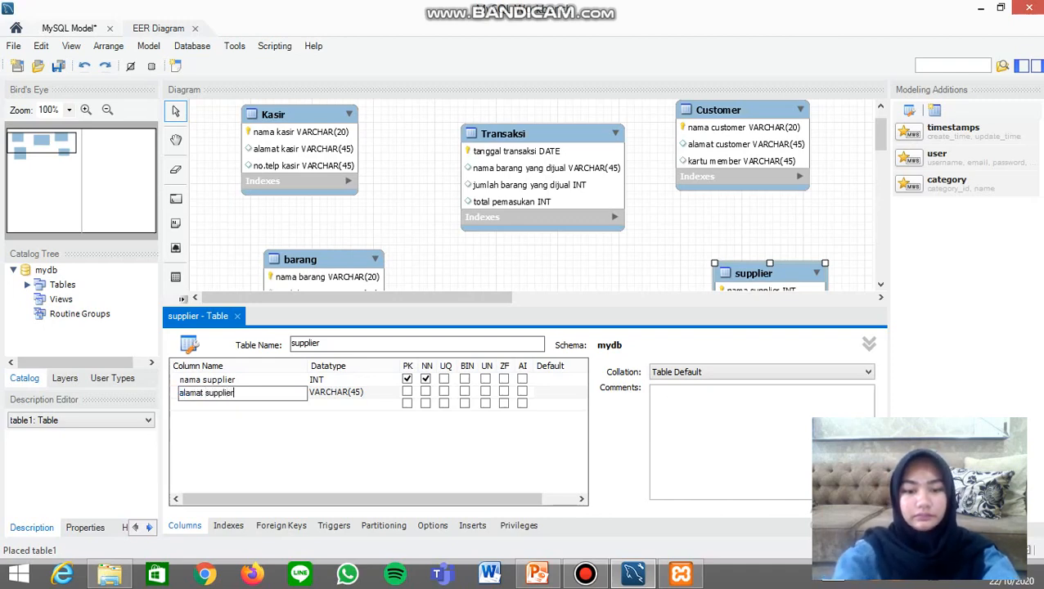
{"action": "key", "text": "Return"}
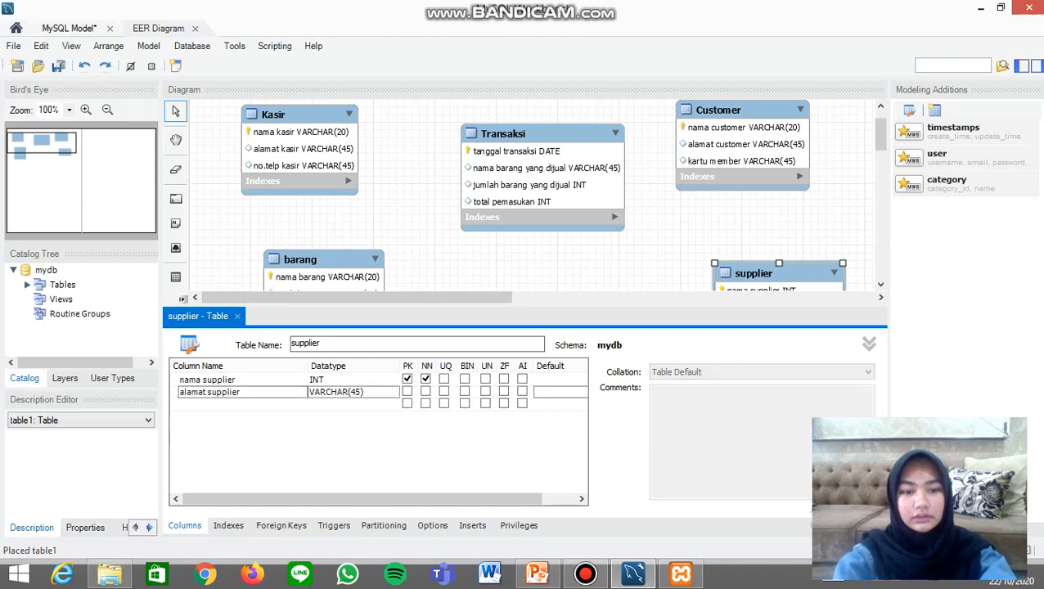
Step: Add a third column named "no.telp supplier" to the supplier table
{"action": "key", "text": "Down"}
{"action": "key", "text": "Return"}
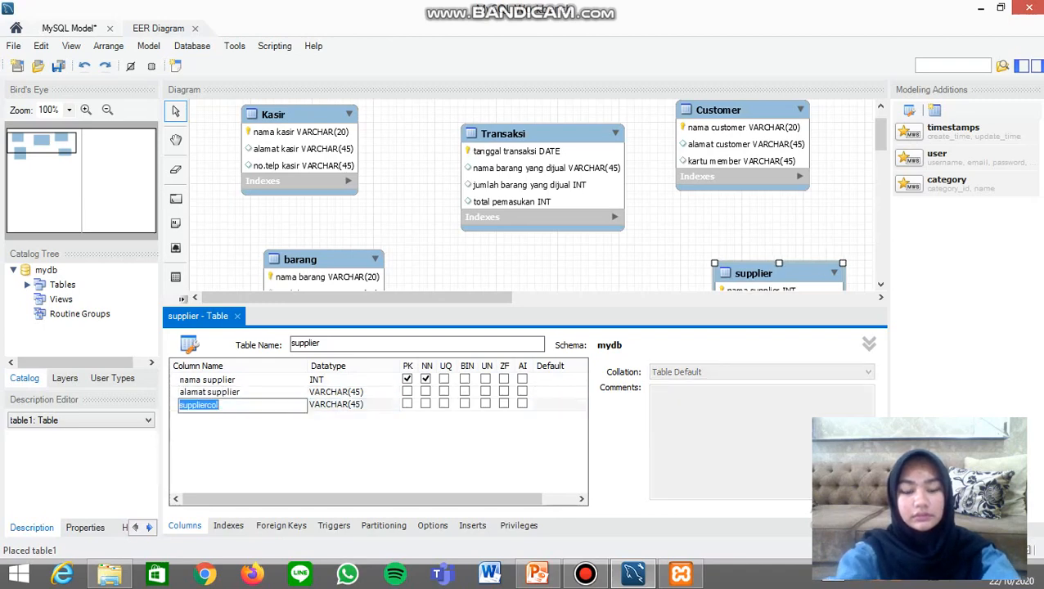
{"action": "type", "text": "n"}
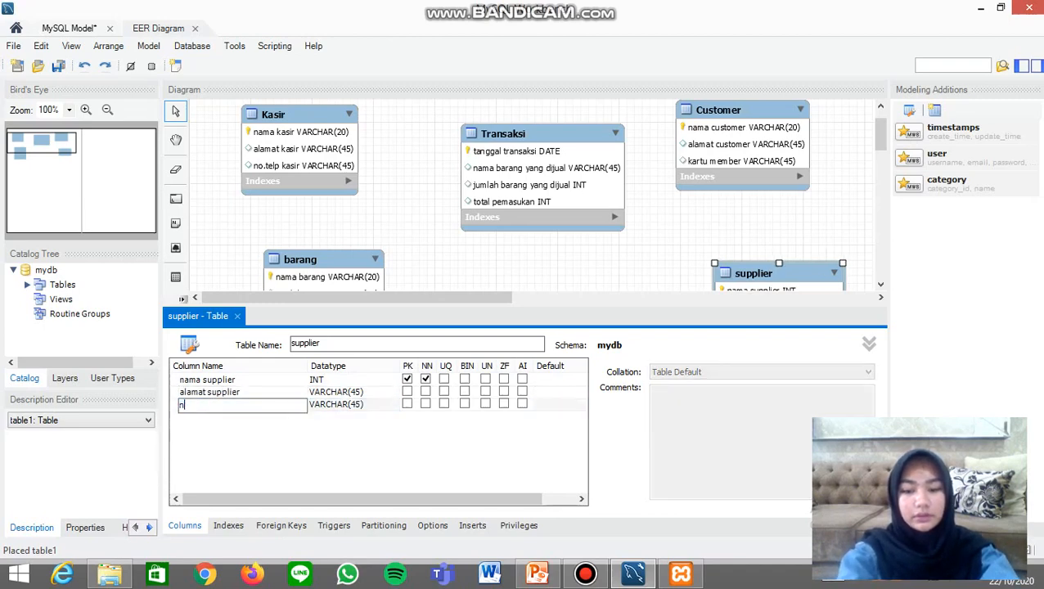
{"action": "type", "text": "o.telp"}
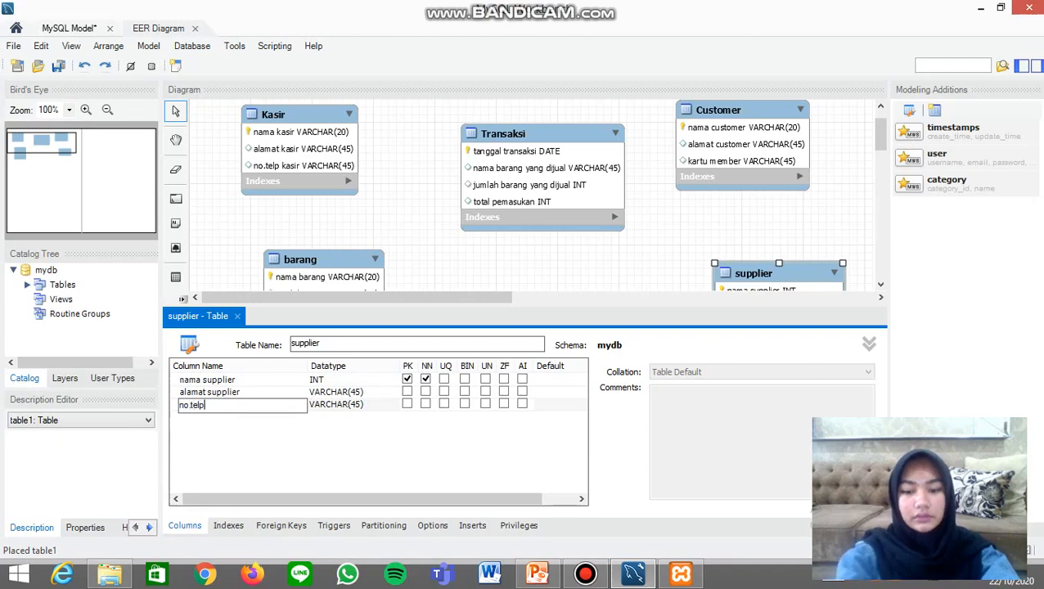
{"action": "type", "text": " supplier"}
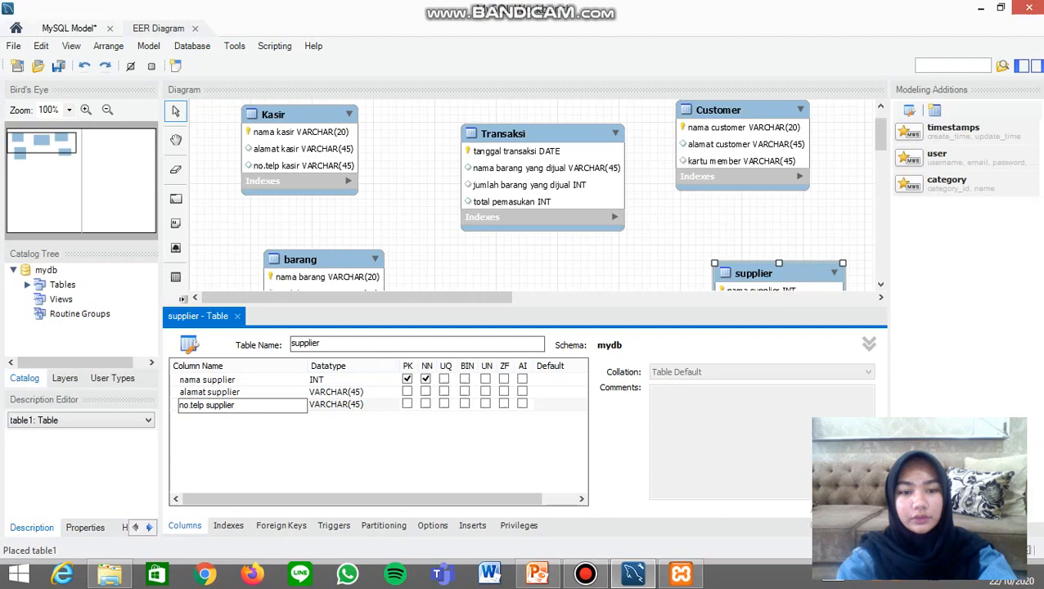
Step: Set the data type of the "nama supplier" column to VARCHAR(20) and close the supplier table's editor
{"action": "left_click", "coordinate": [335, 379]}
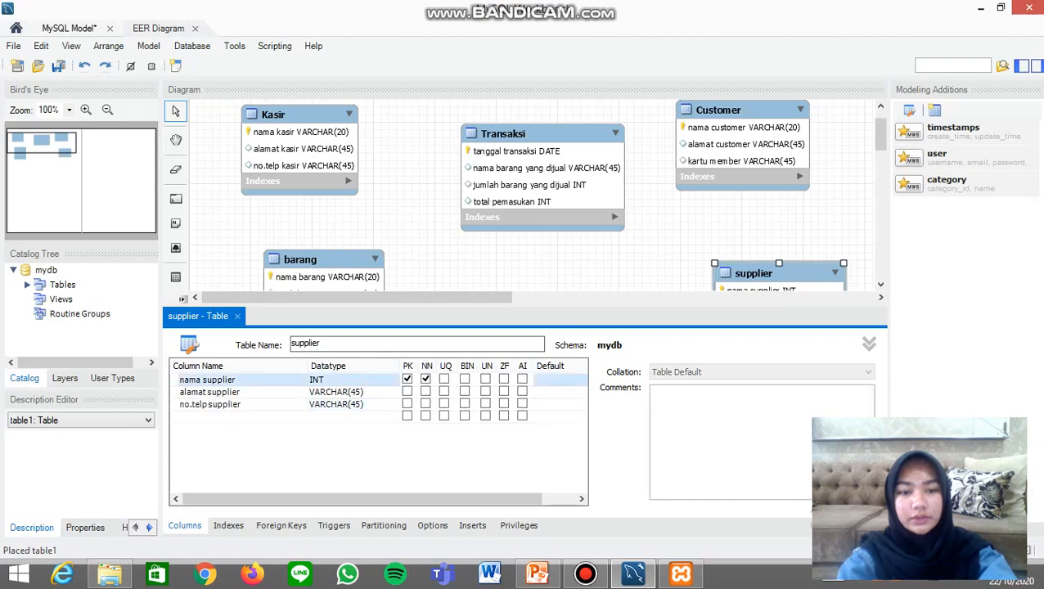
{"action": "left_click", "coordinate": [335, 380]}
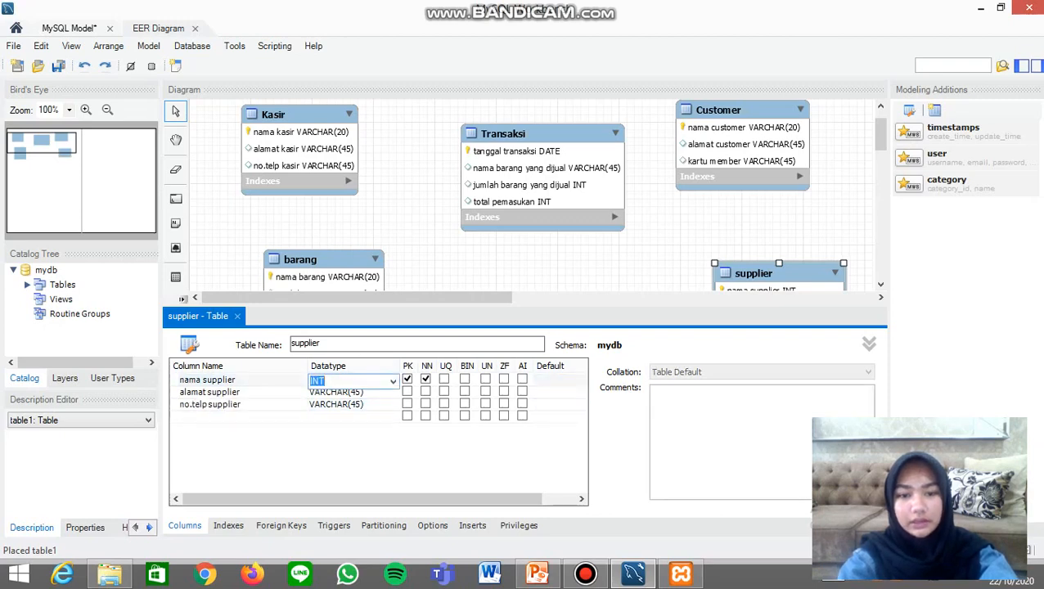
{"action": "left_click", "coordinate": [393, 380]}
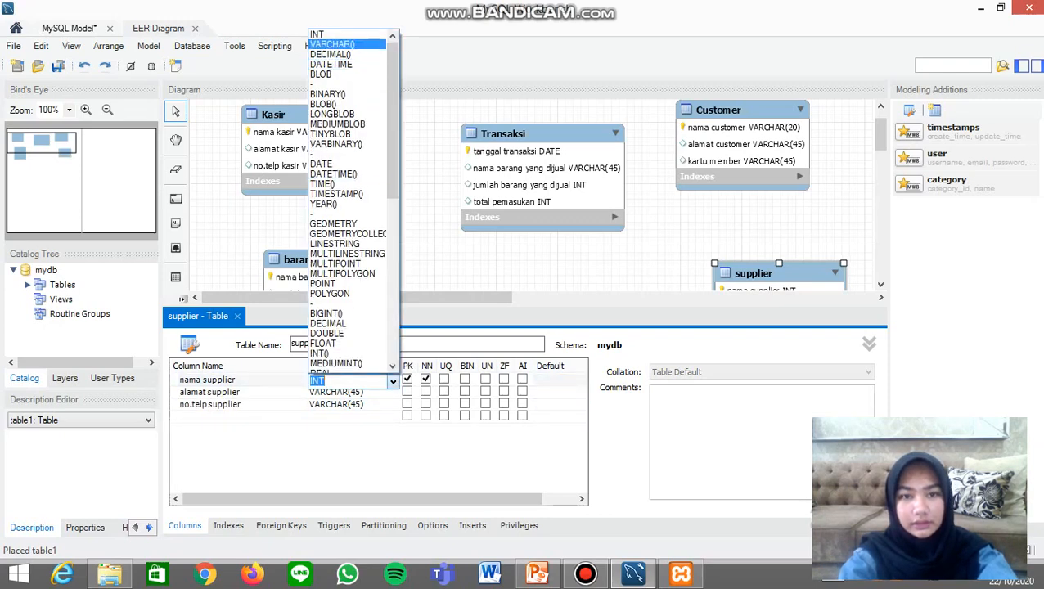
{"action": "key", "text": "Return"}
{"action": "type", "text": "20"}
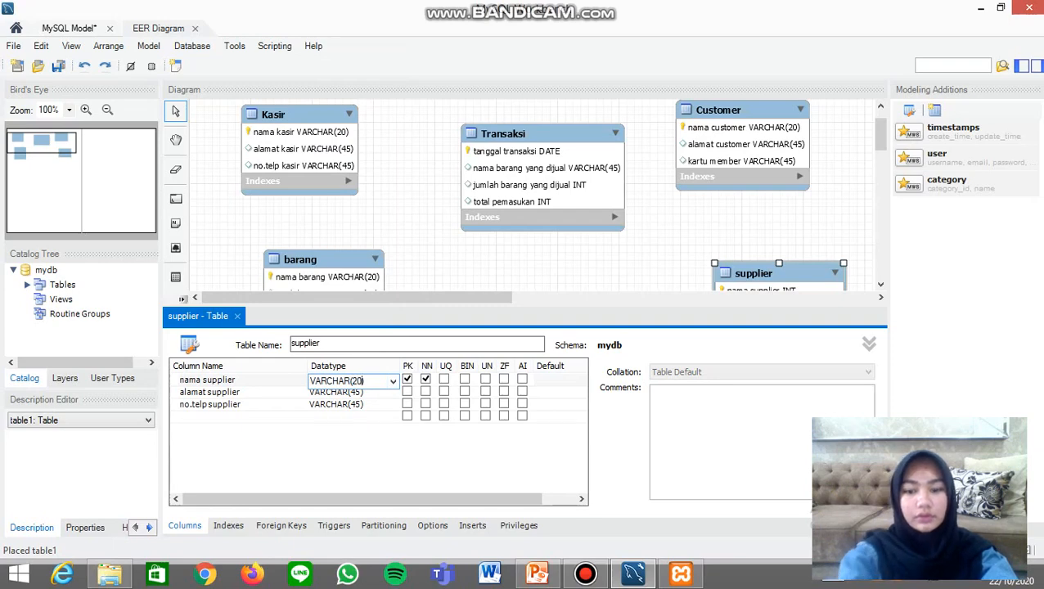
{"action": "key", "text": "Return"}
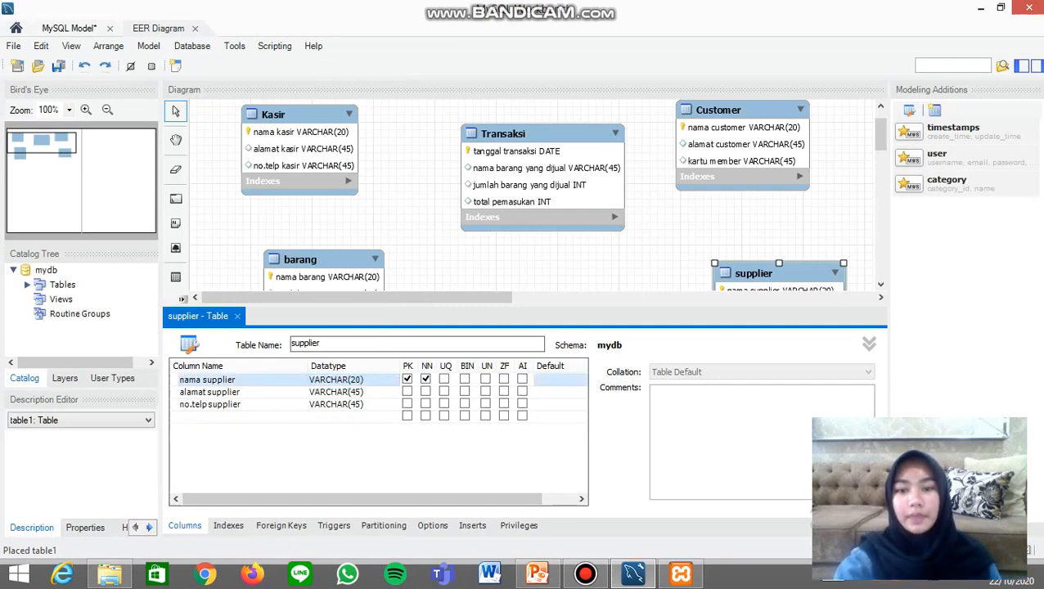
{"action": "left_click", "coordinate": [446, 260]}
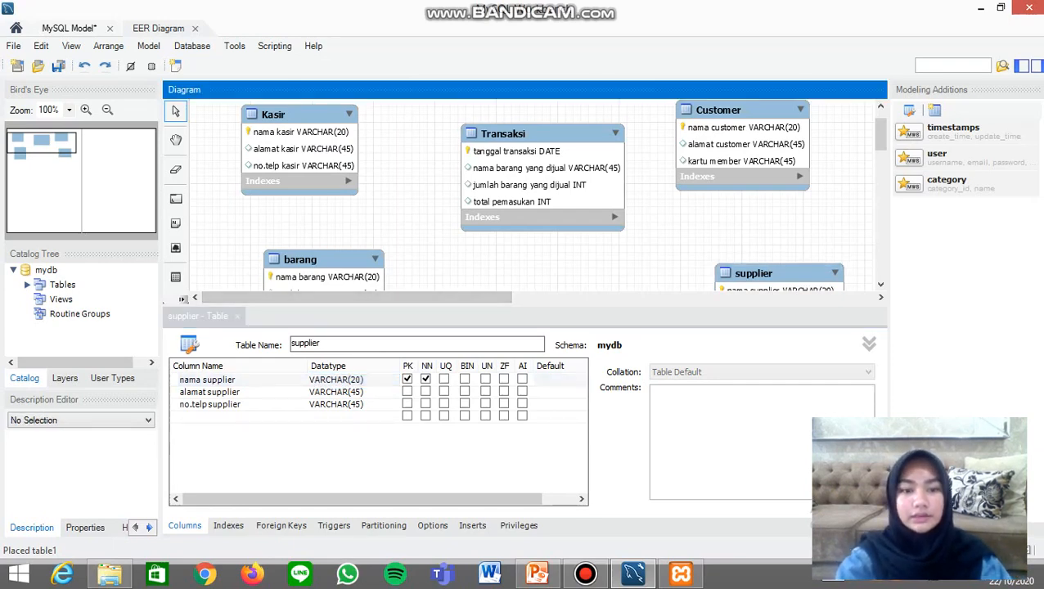
{"action": "left_click", "coordinate": [237, 317]}
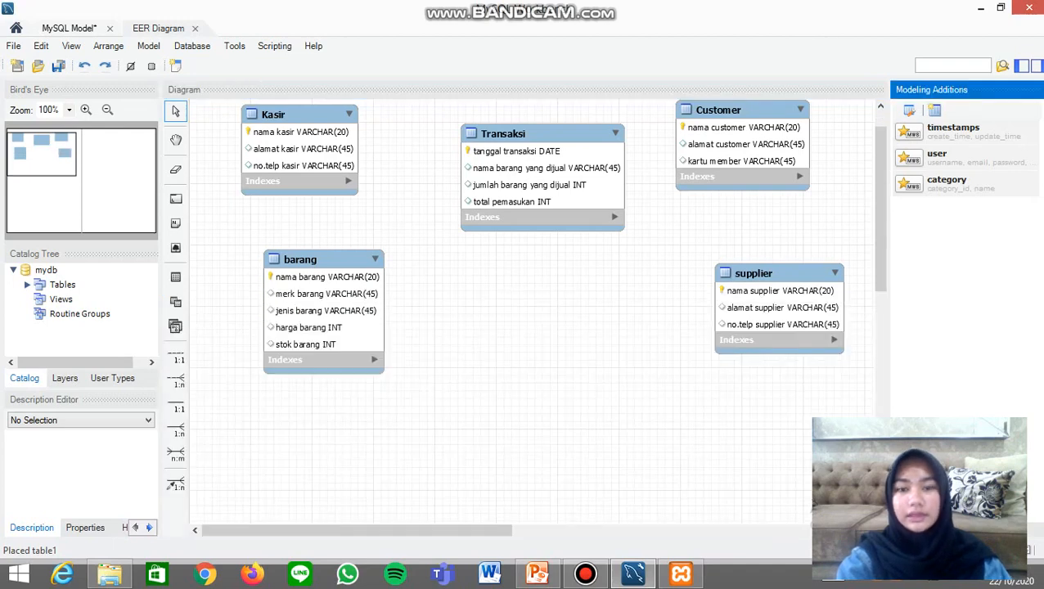
Step: Rearrange the diagram with Transaksi lower in the centre, Kasir above barang on one side, and Customer above supplier on the other
{"action": "left_click_drag", "start_coordinate": [503, 134], "coordinate": [502, 178]}
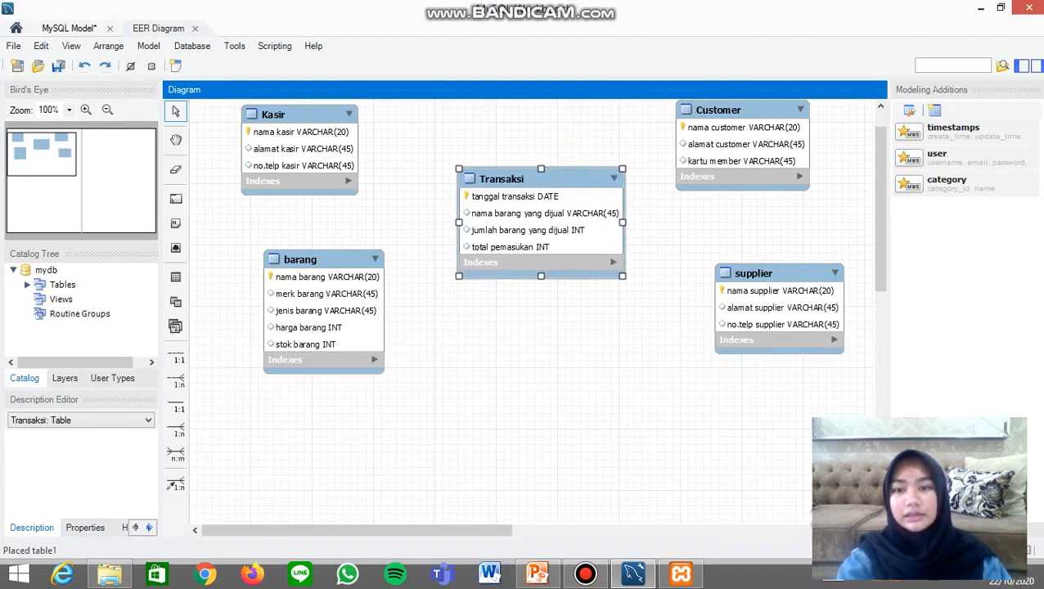
{"action": "left_click", "coordinate": [761, 263]}
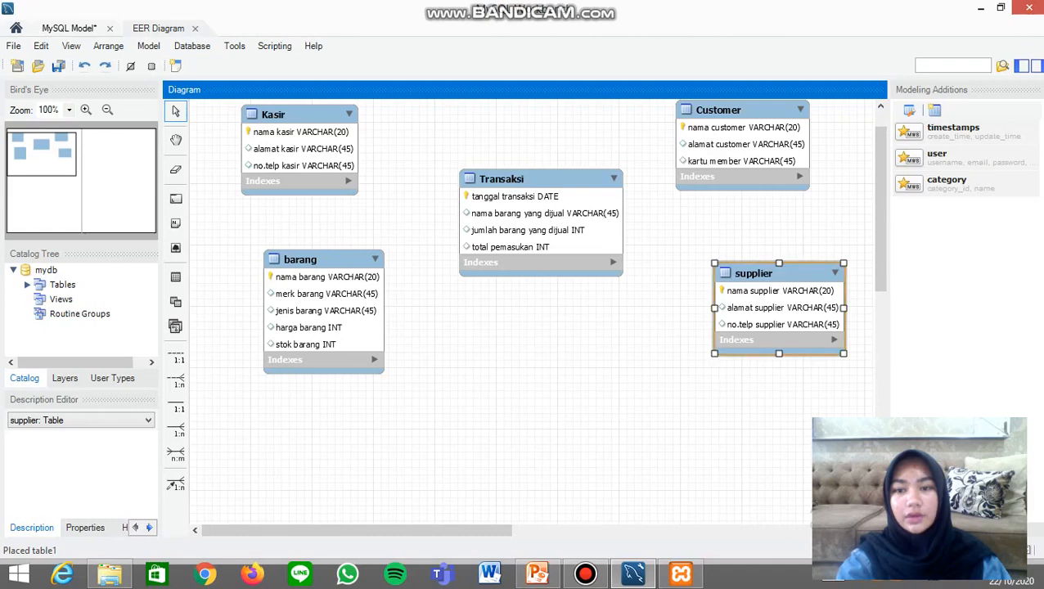
{"action": "left_click_drag", "start_coordinate": [766, 262], "coordinate": [748, 269]}
{"action": "left_click_drag", "start_coordinate": [743, 111], "coordinate": [774, 122]}
{"action": "left_click_drag", "start_coordinate": [324, 260], "coordinate": [300, 318]}
{"action": "left_click_drag", "start_coordinate": [299, 115], "coordinate": [298, 137]}
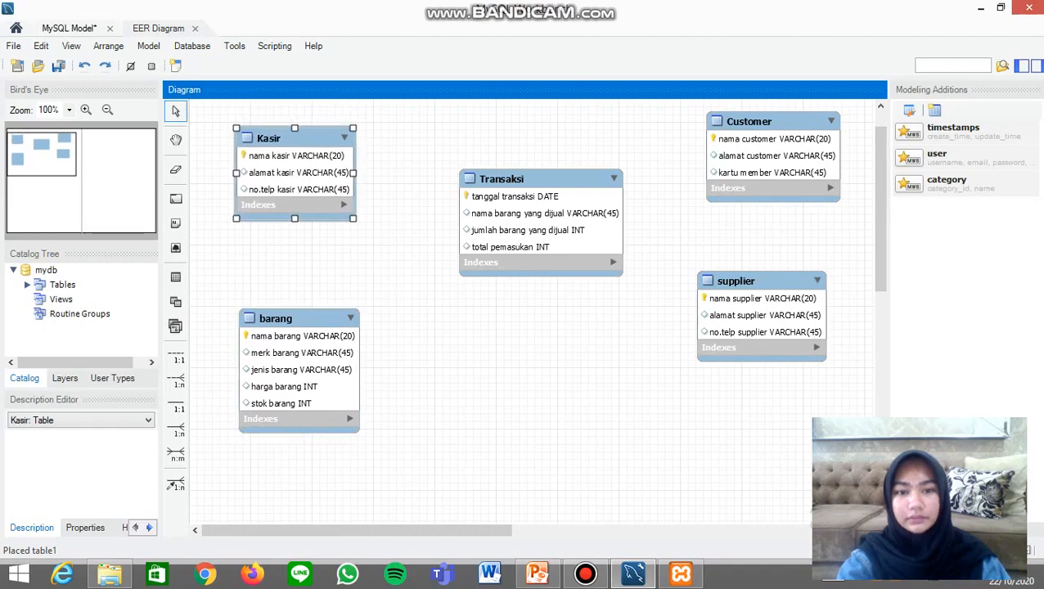
{"action": "left_click_drag", "start_coordinate": [500, 179], "coordinate": [500, 208]}
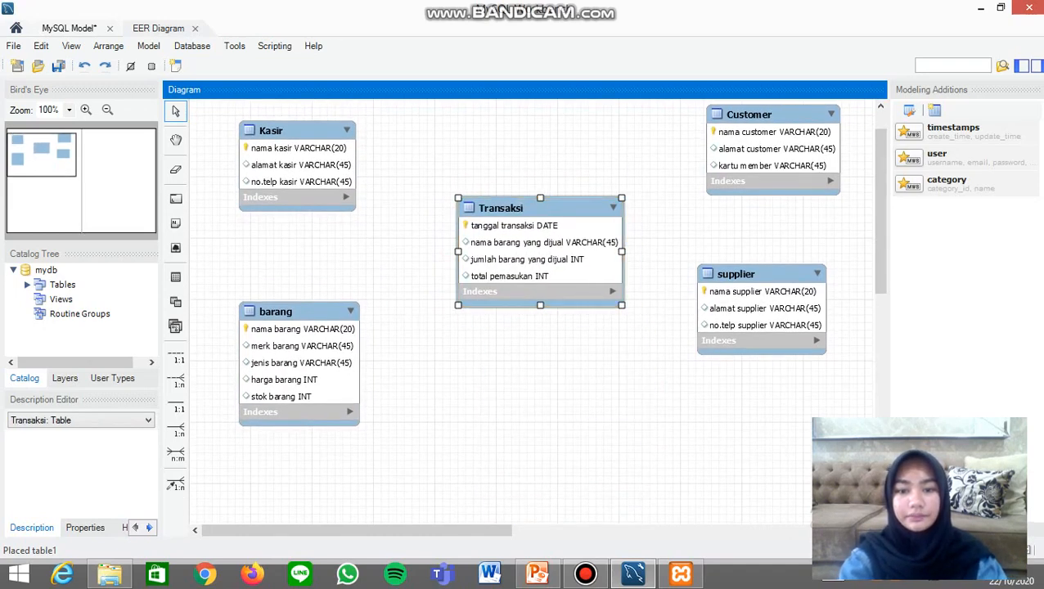
Step: Switch to PowerPoint and show slide 5 with the "Database Minimarket" case description
{"action": "left_click", "coordinate": [537, 575]}
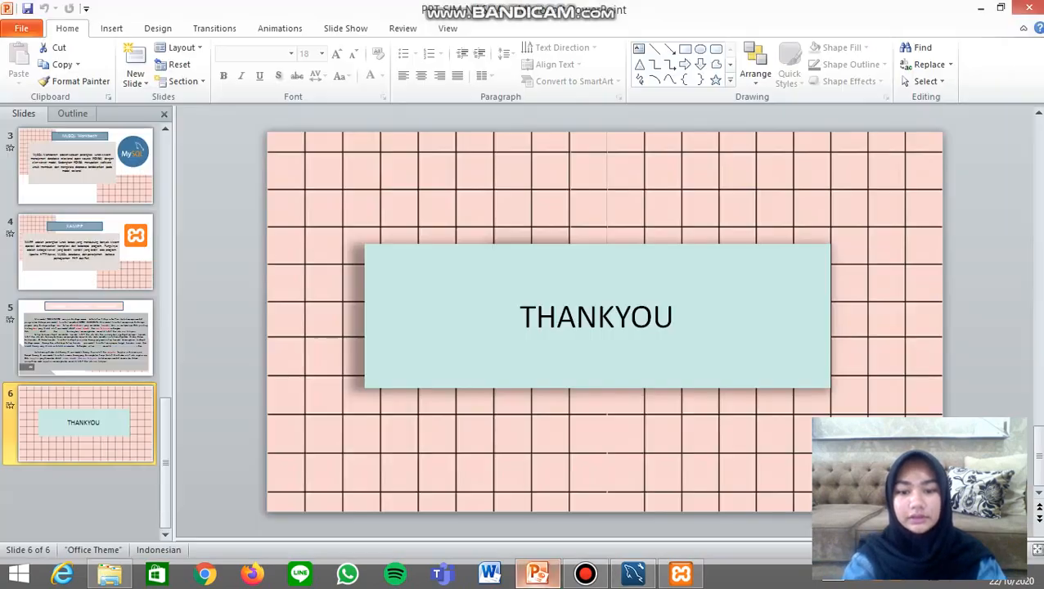
{"action": "left_click", "coordinate": [86, 337]}
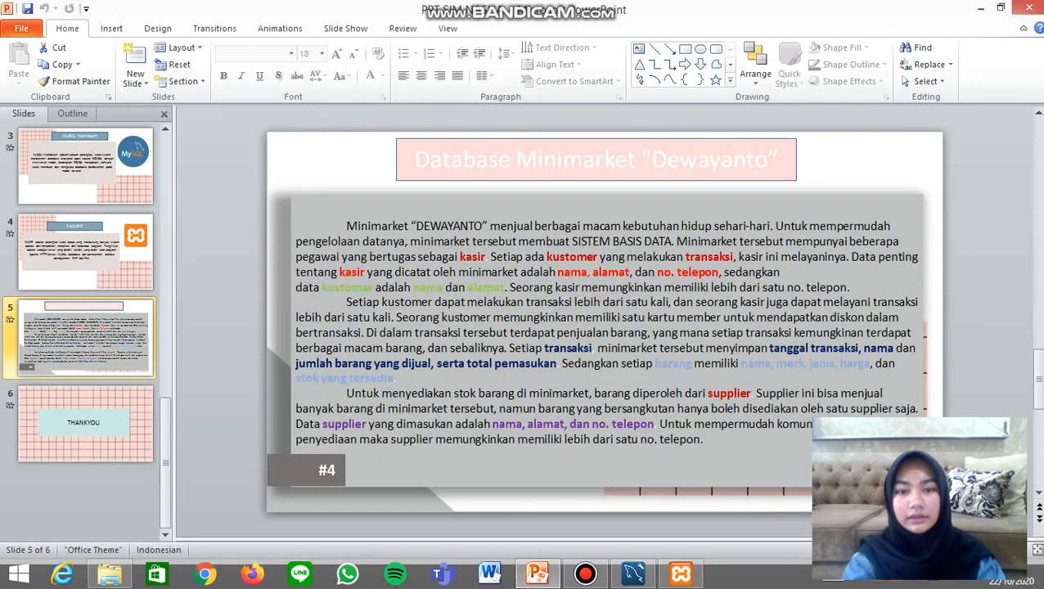